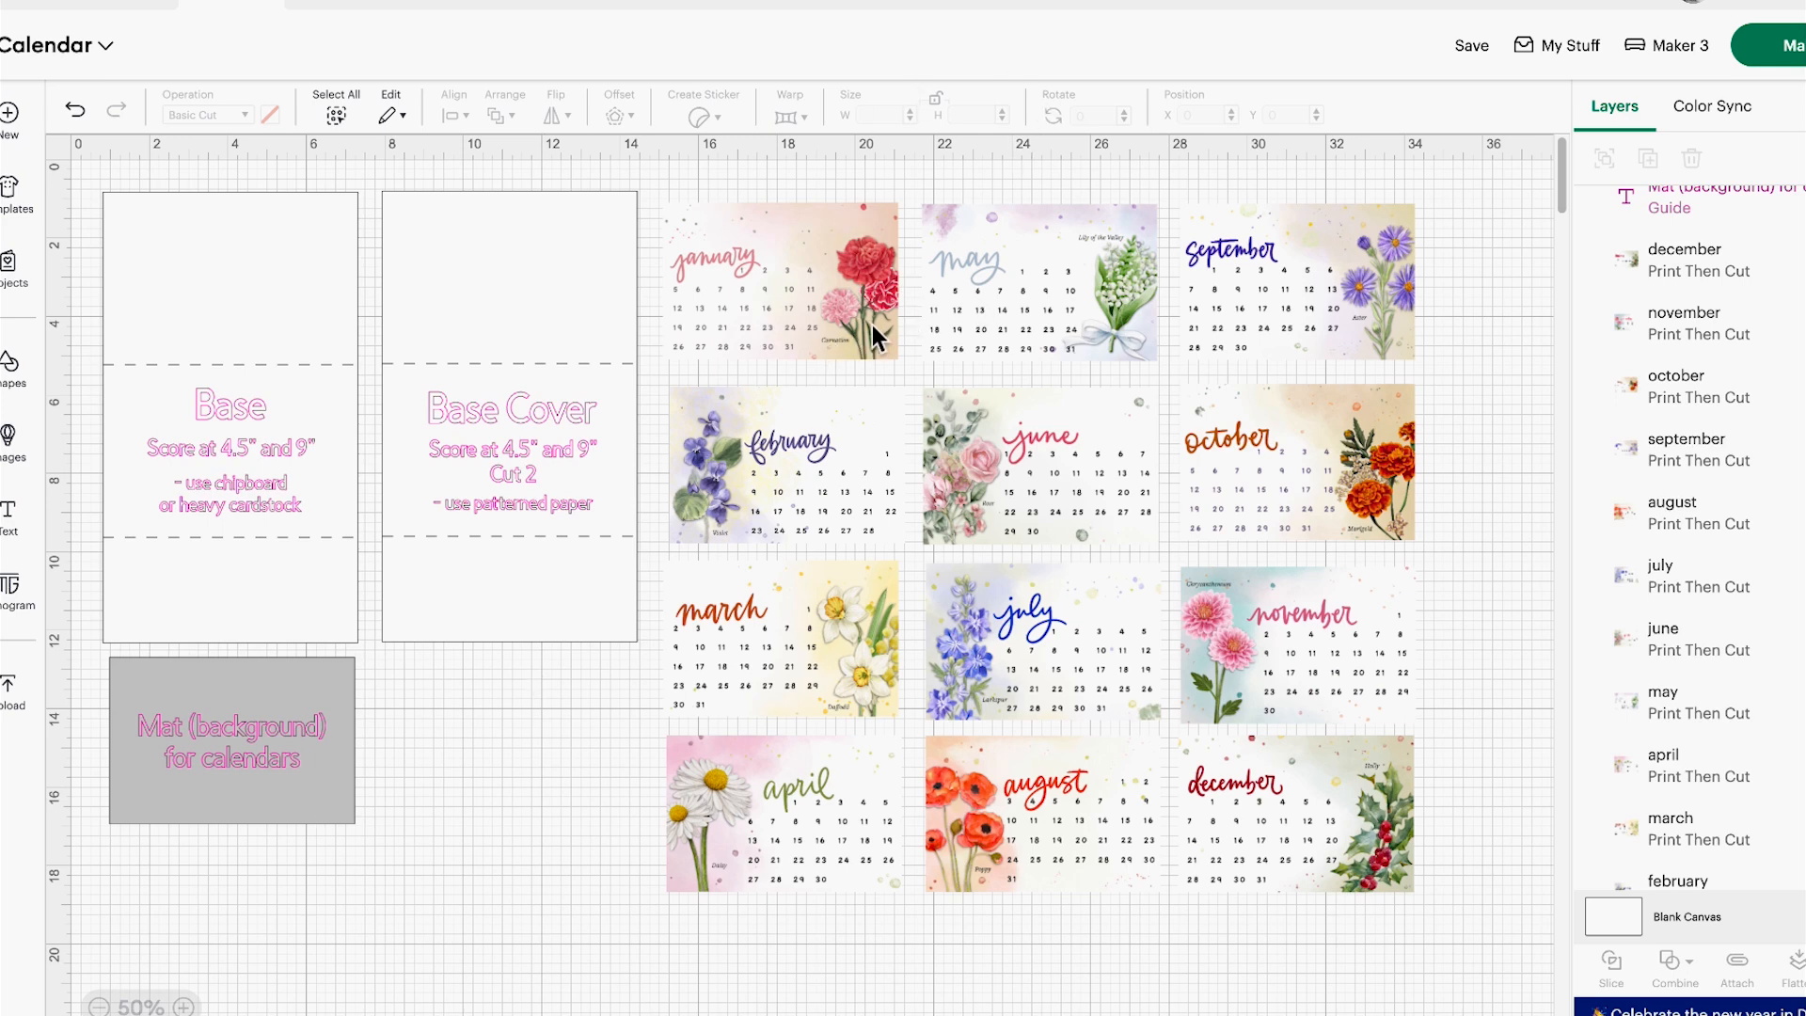
pyautogui.click(184, 1007)
pyautogui.click(185, 1006)
pyautogui.click(184, 1006)
pyautogui.click(189, 1006)
pyautogui.scroll(5, 496, 851)
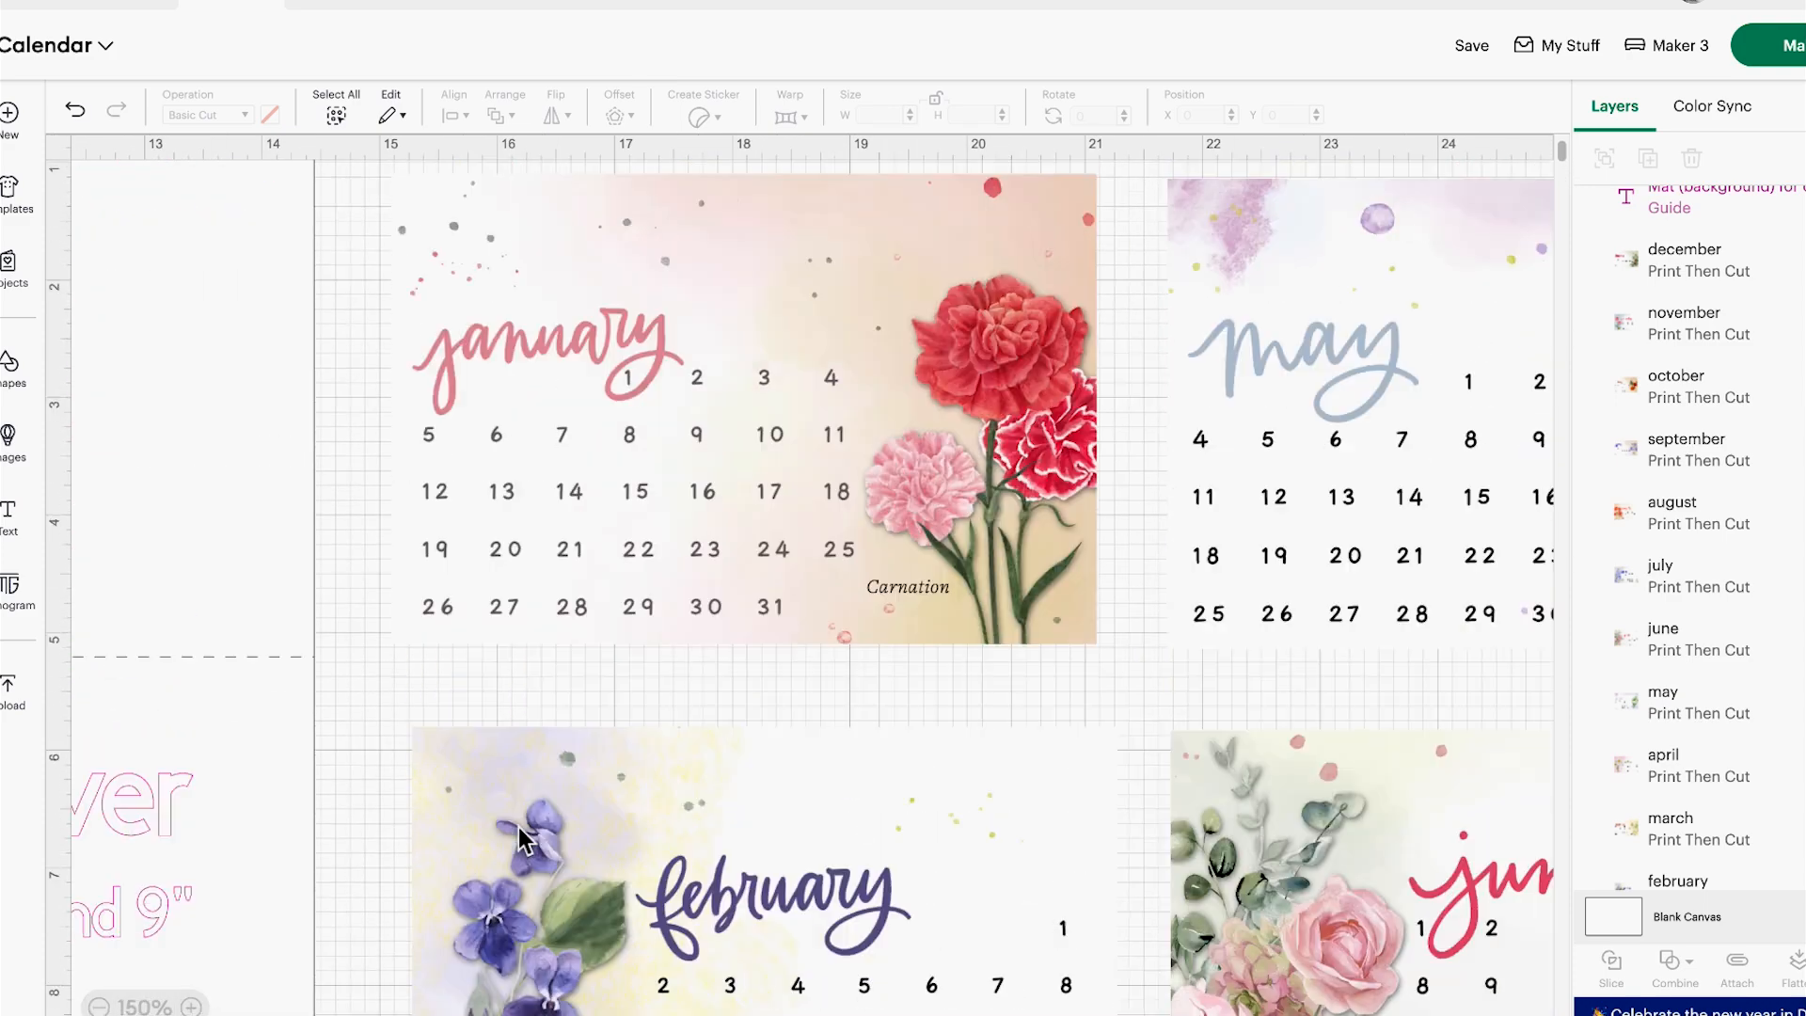
pyautogui.scroll(1, 519, 828)
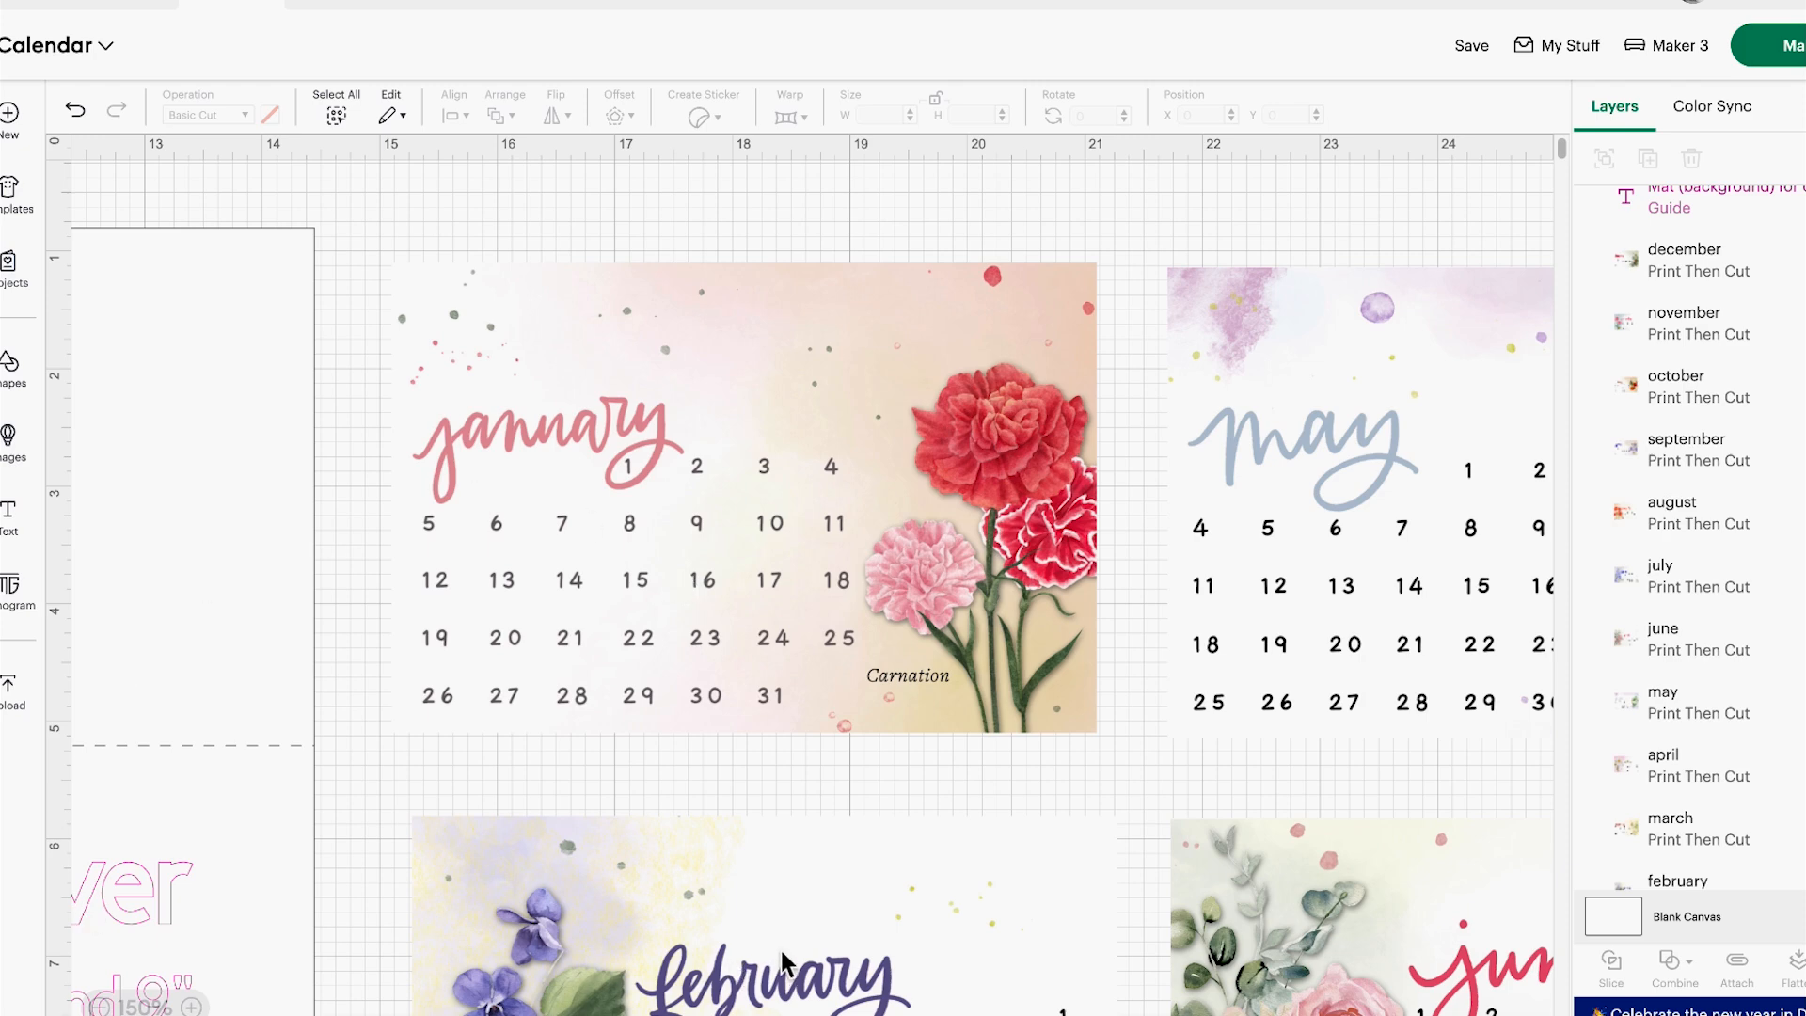
# Open april.jpg from the 2025 desk calendar folder as a new image upload
pyautogui.click(12, 701)
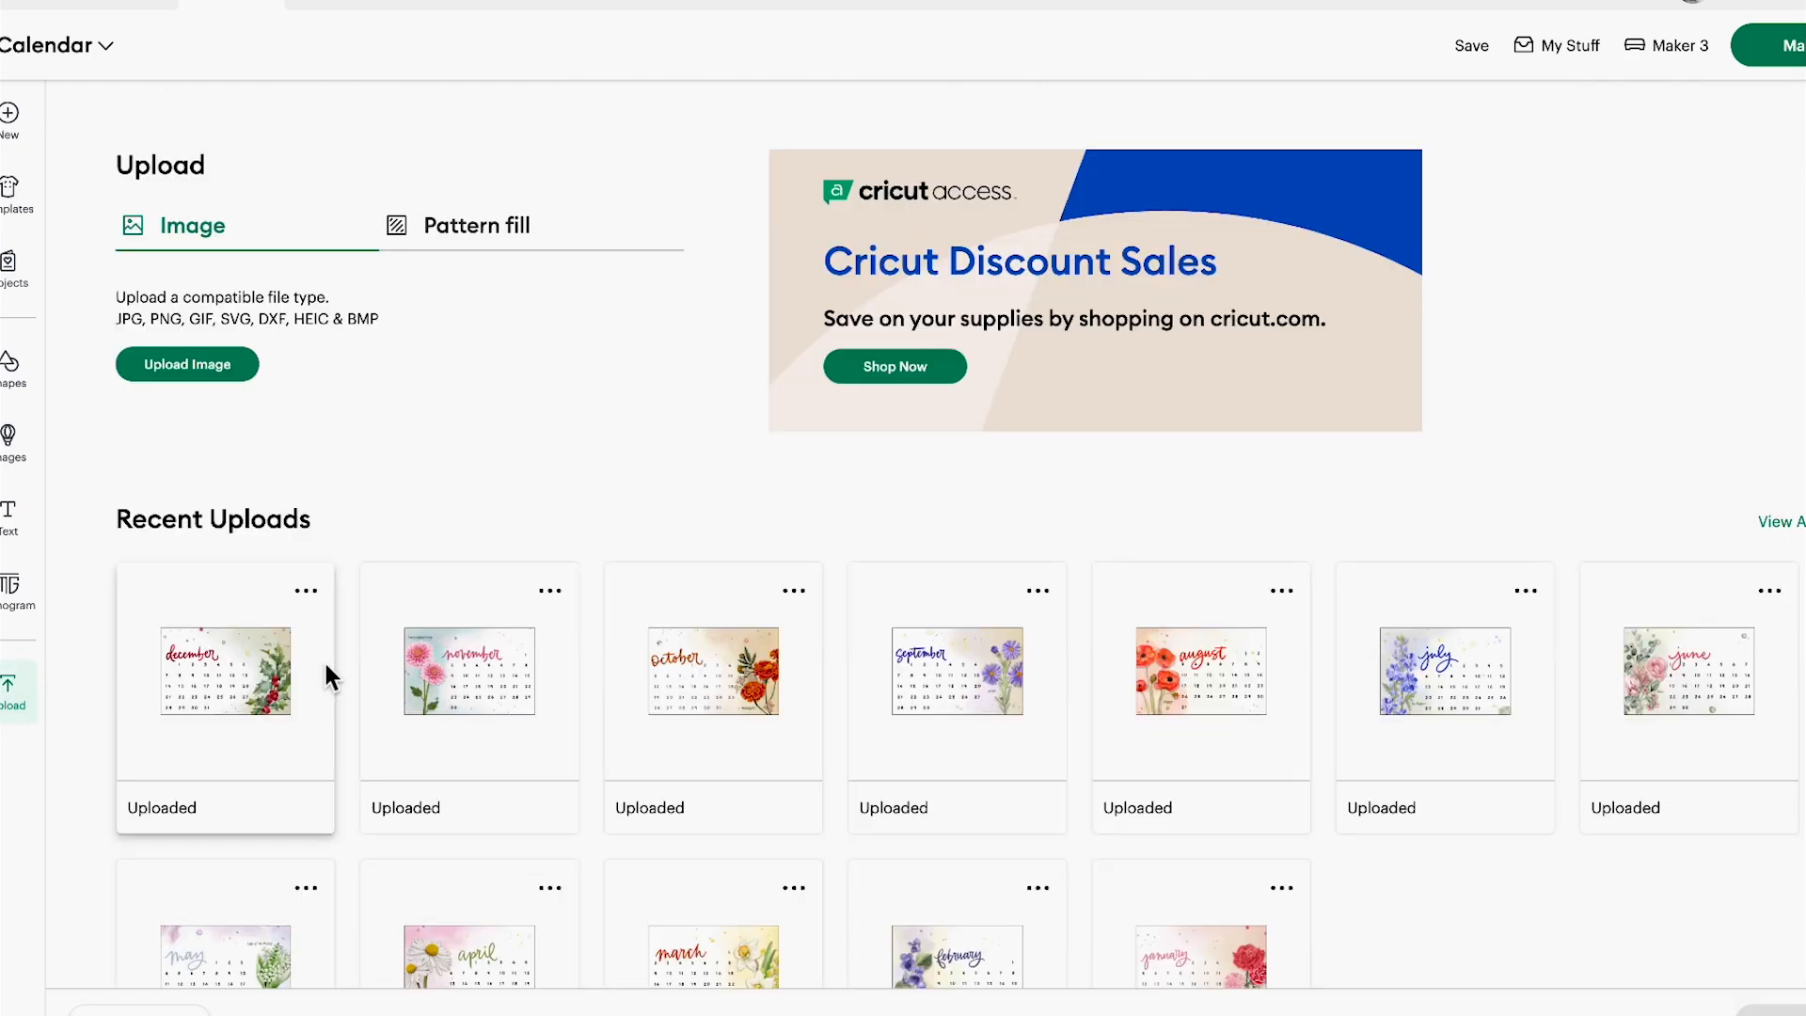
pyautogui.scroll(-2, 311, 592)
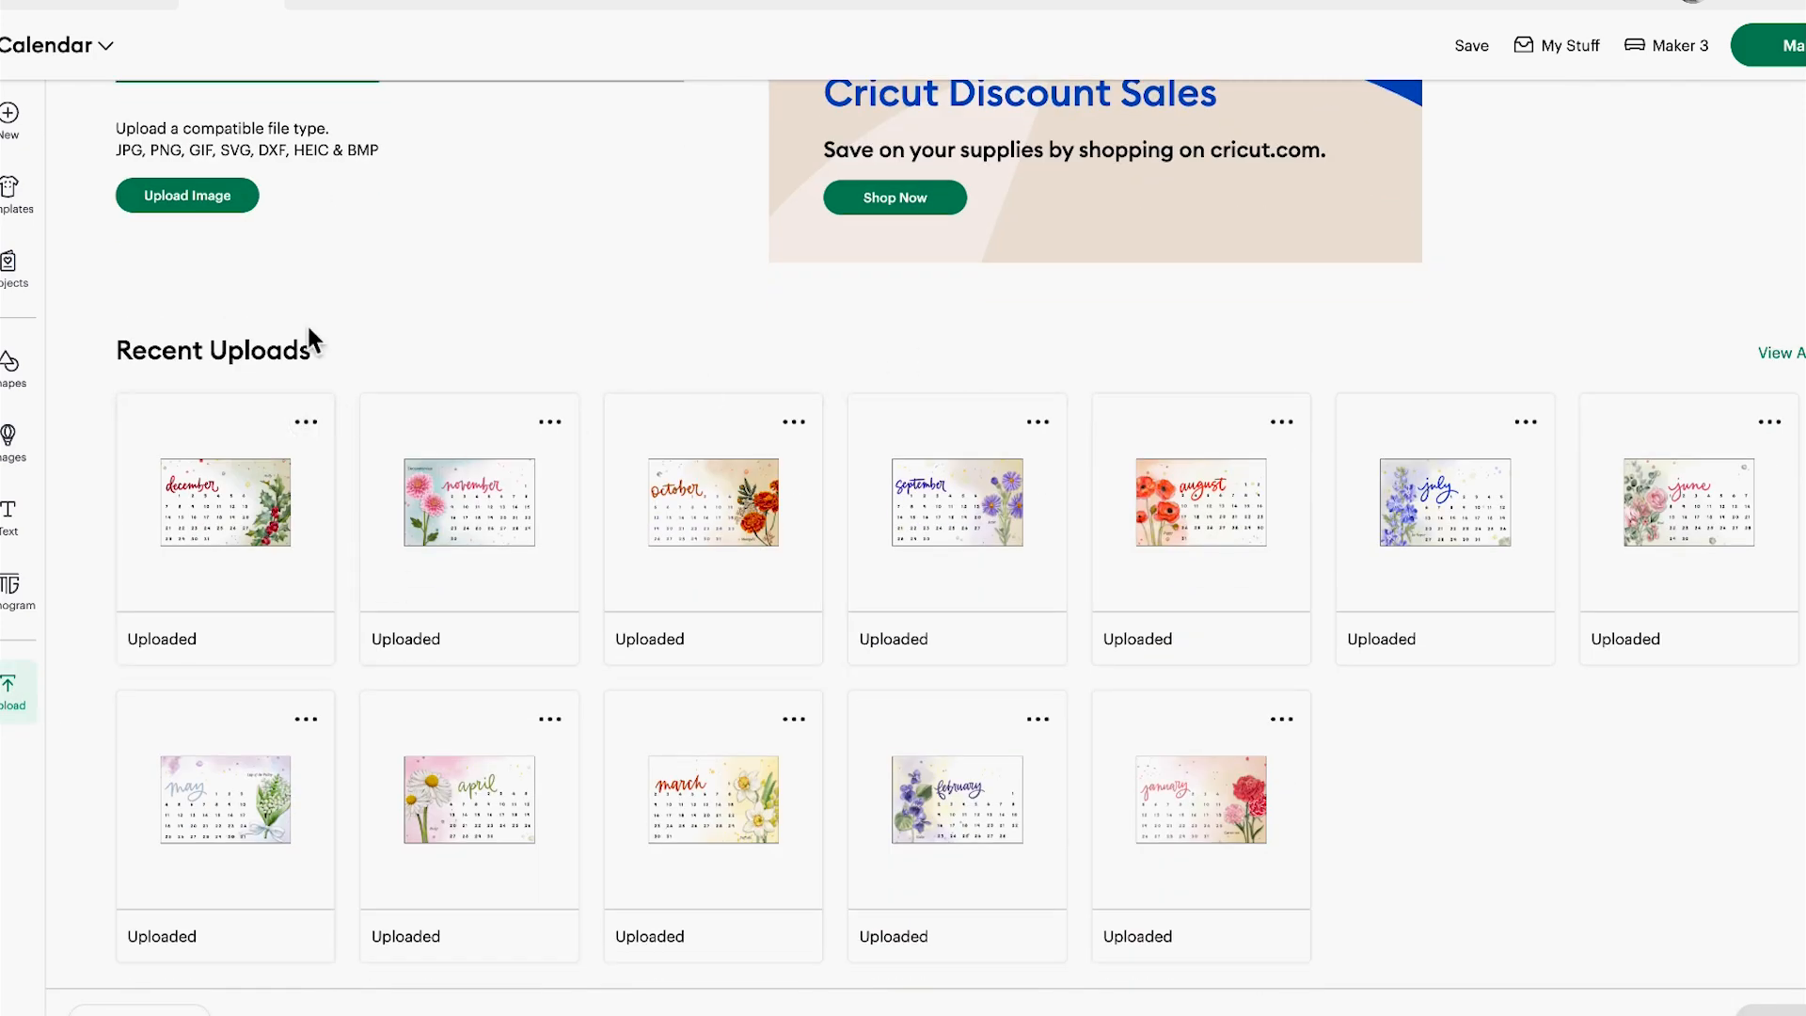
pyautogui.scroll(2, 310, 338)
pyautogui.click(236, 365)
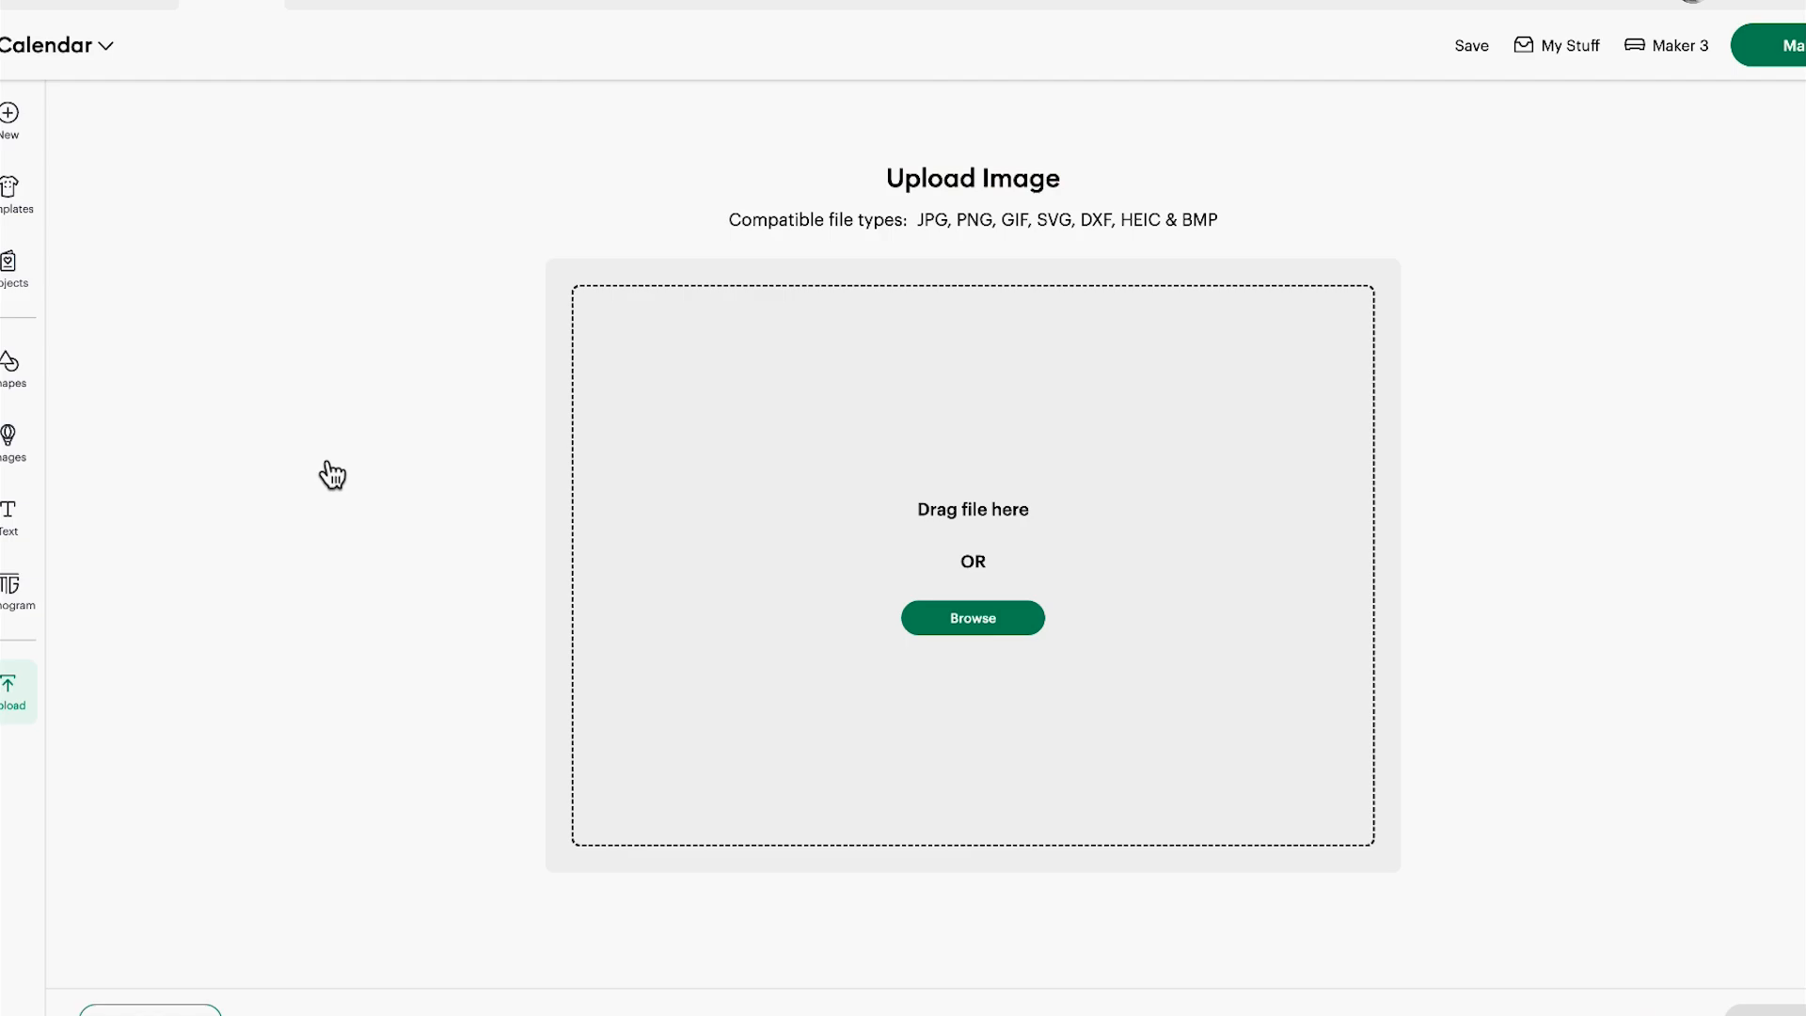
pyautogui.click(628, 536)
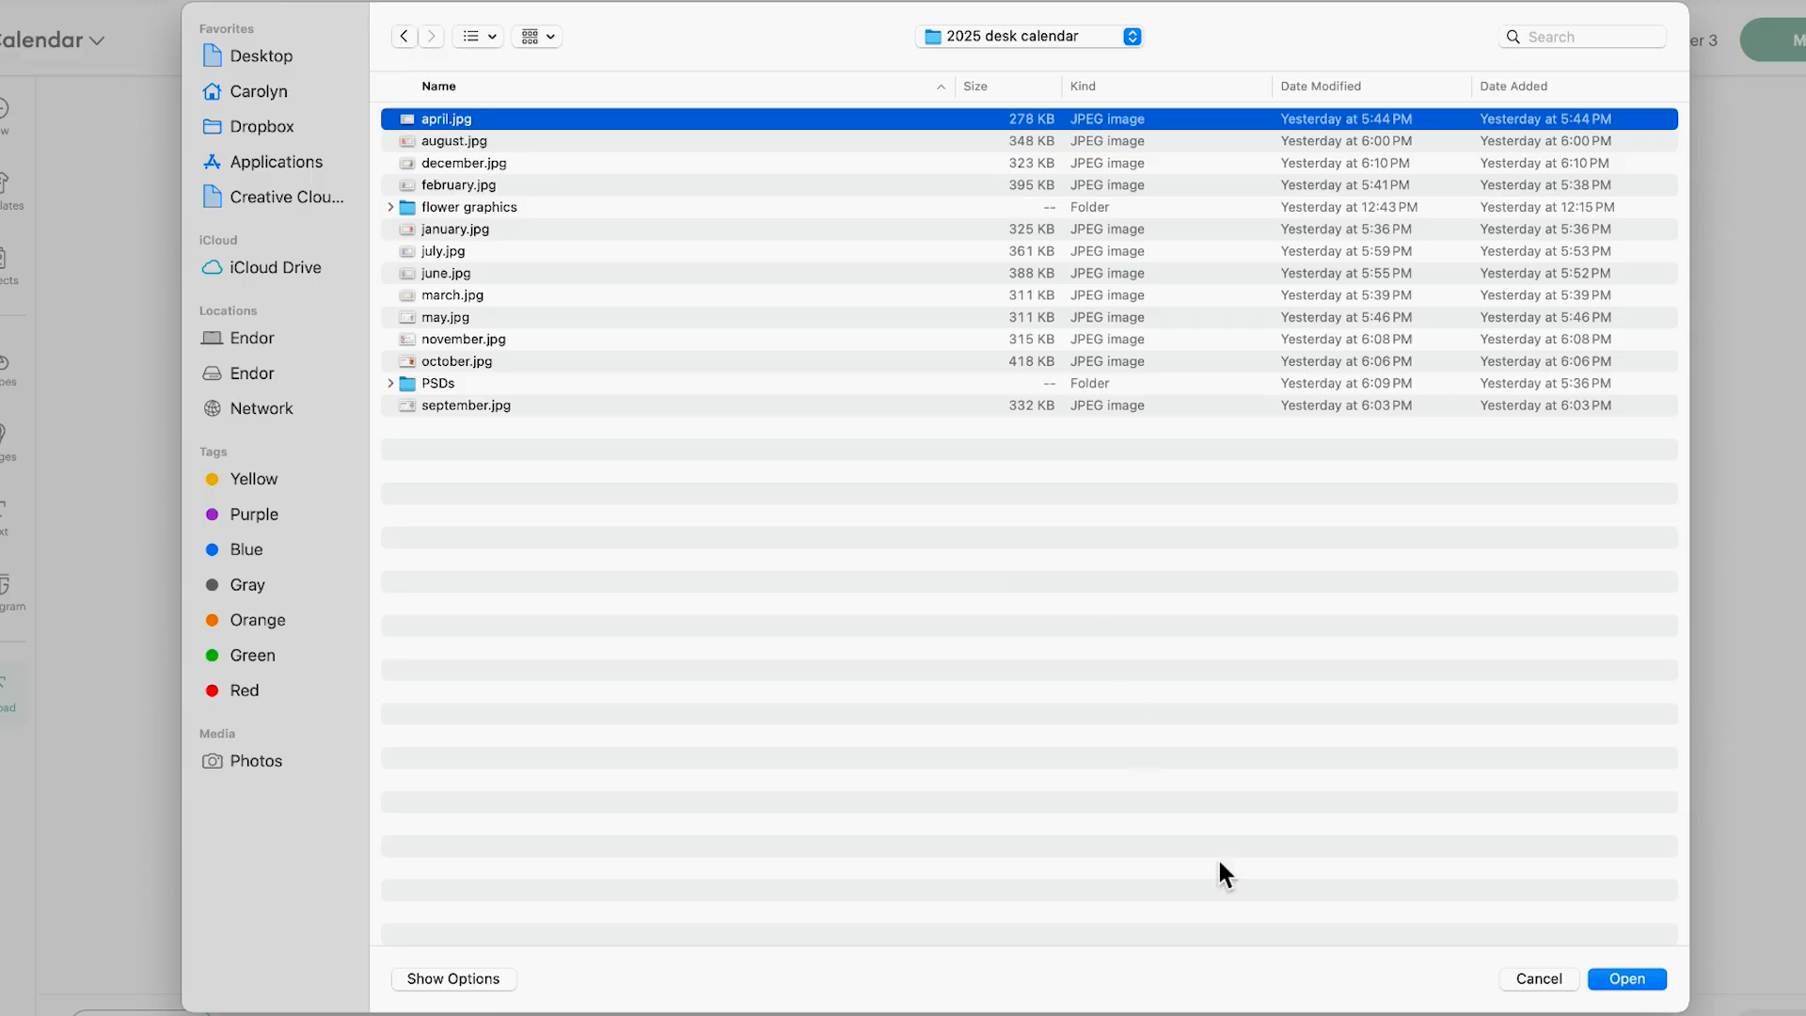
pyautogui.click(1627, 978)
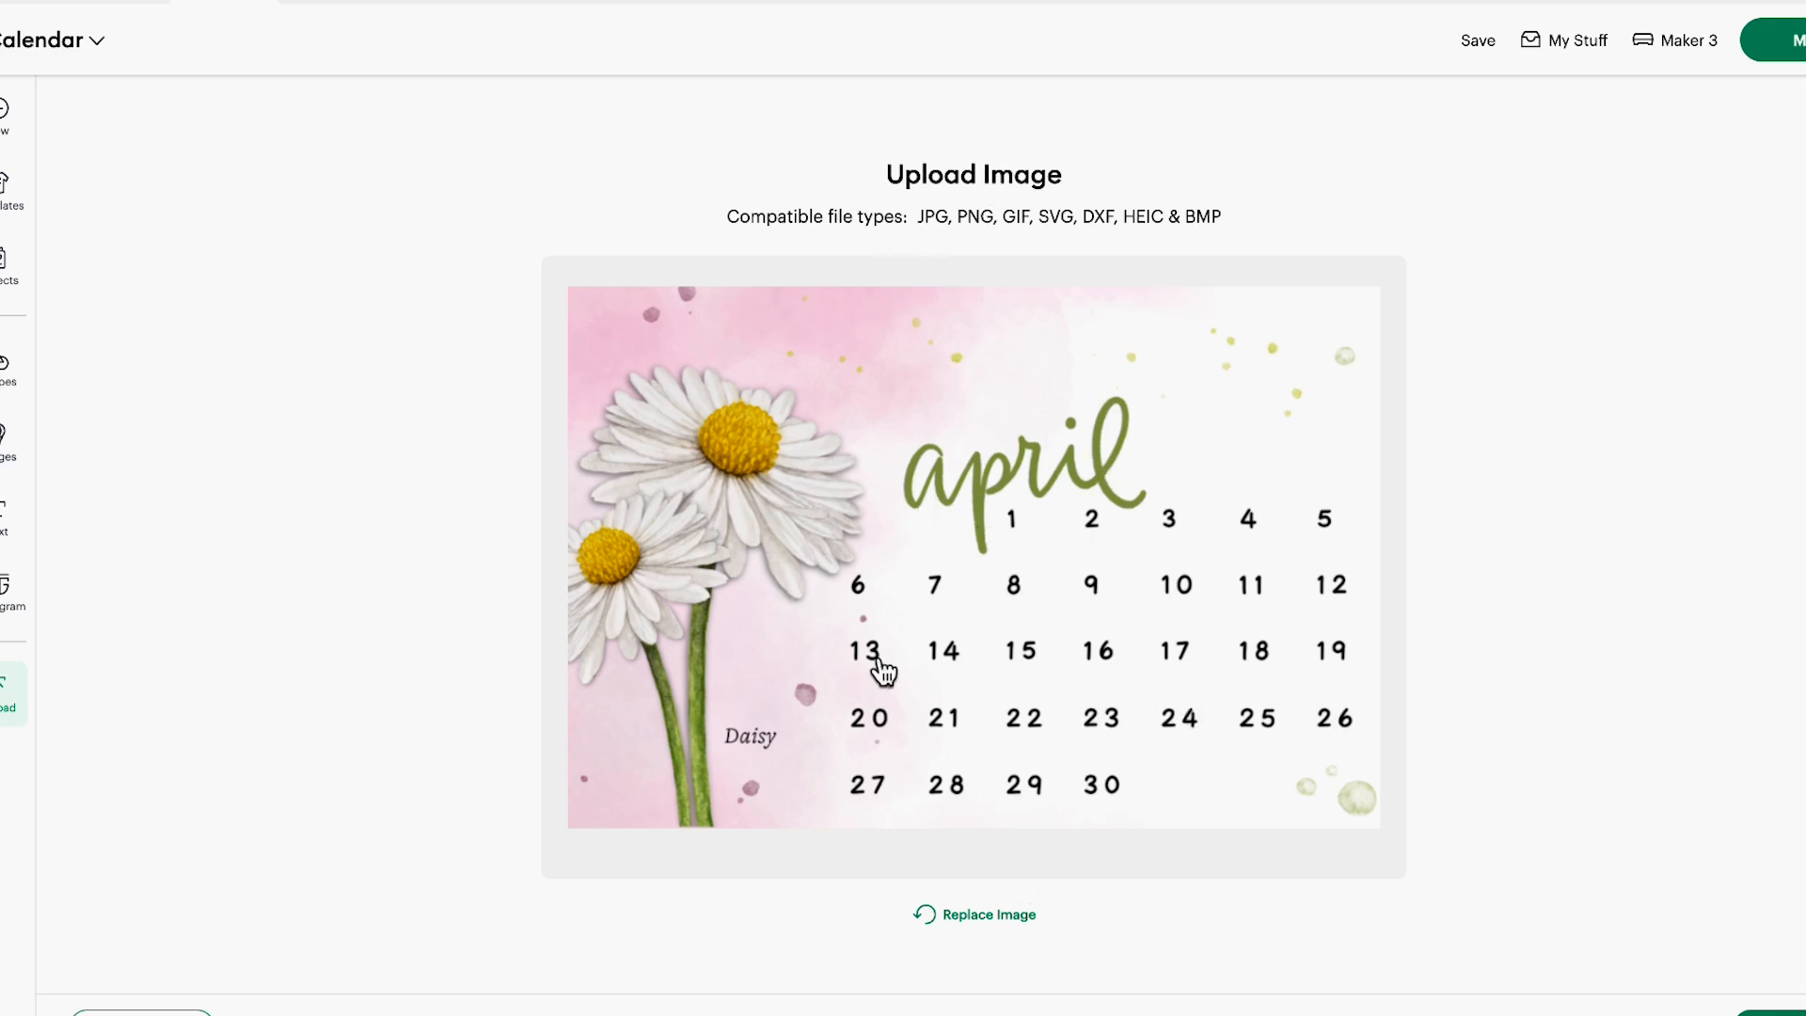
# Keep the april image's background, convert it to a Flat Graphic, and upload it under the name april onto the canvas
pyautogui.click(1773, 1012)
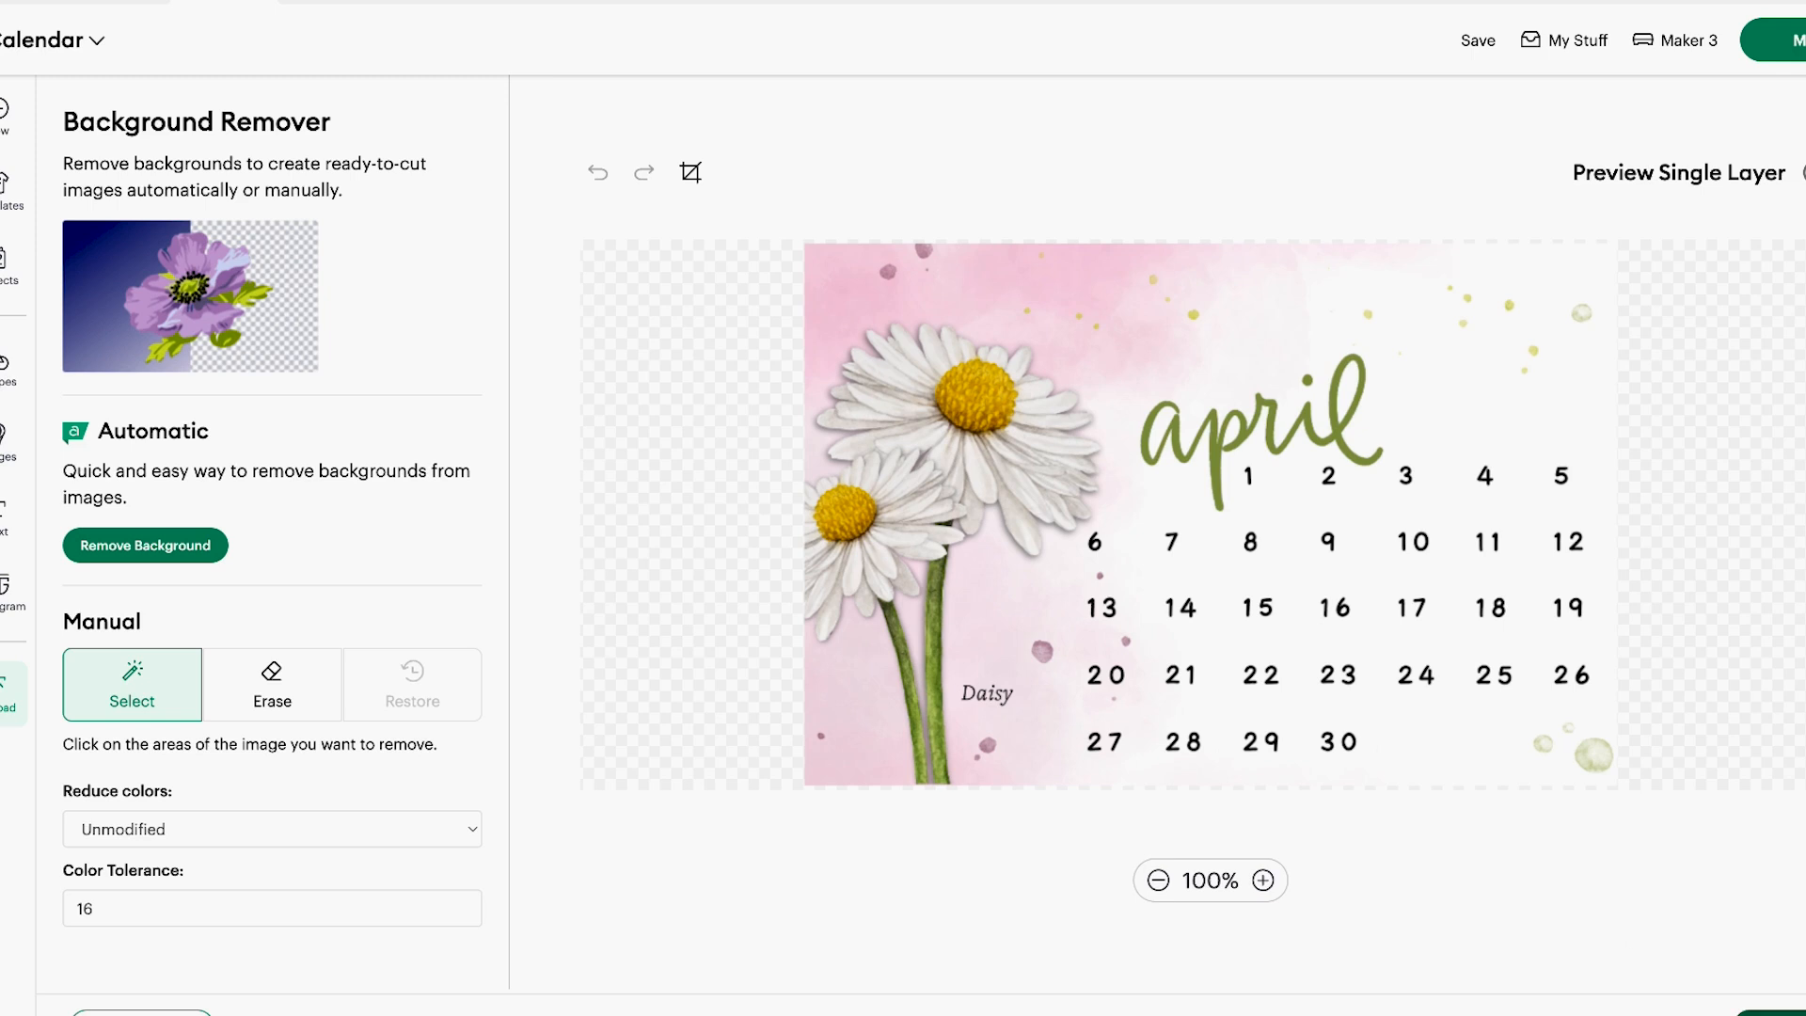
pyautogui.click(1785, 1013)
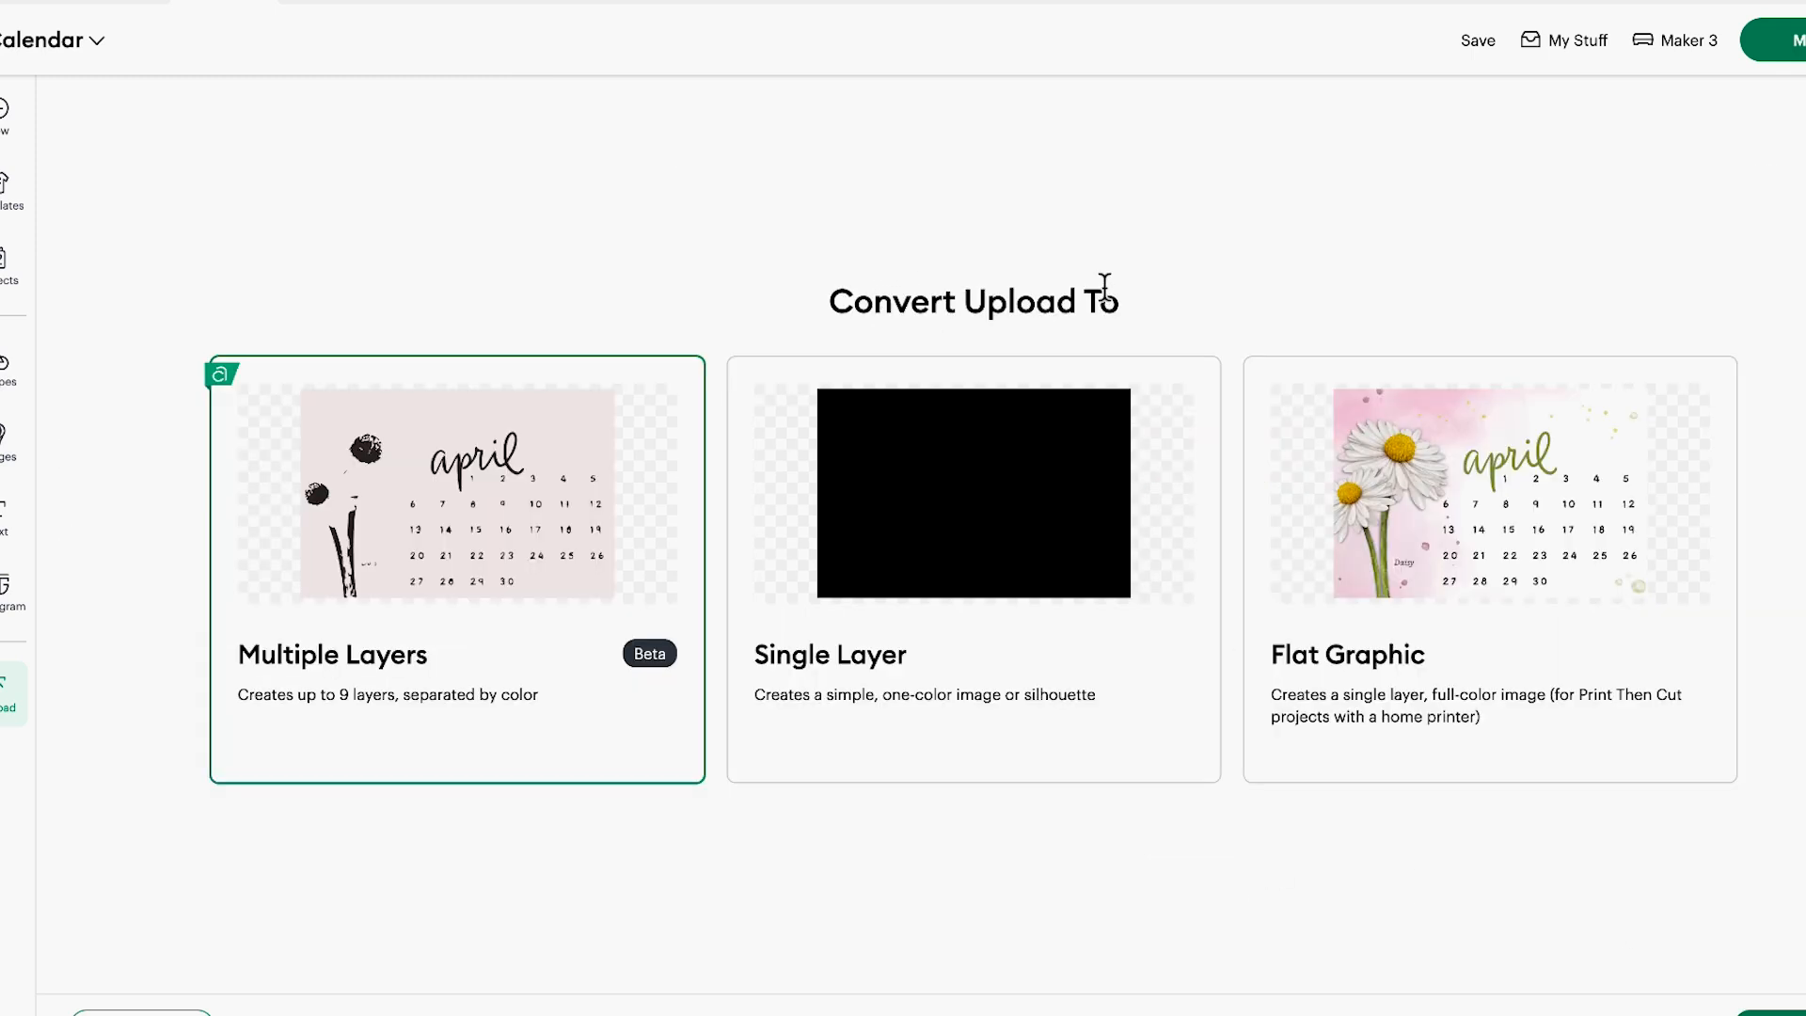
pyautogui.click(1397, 523)
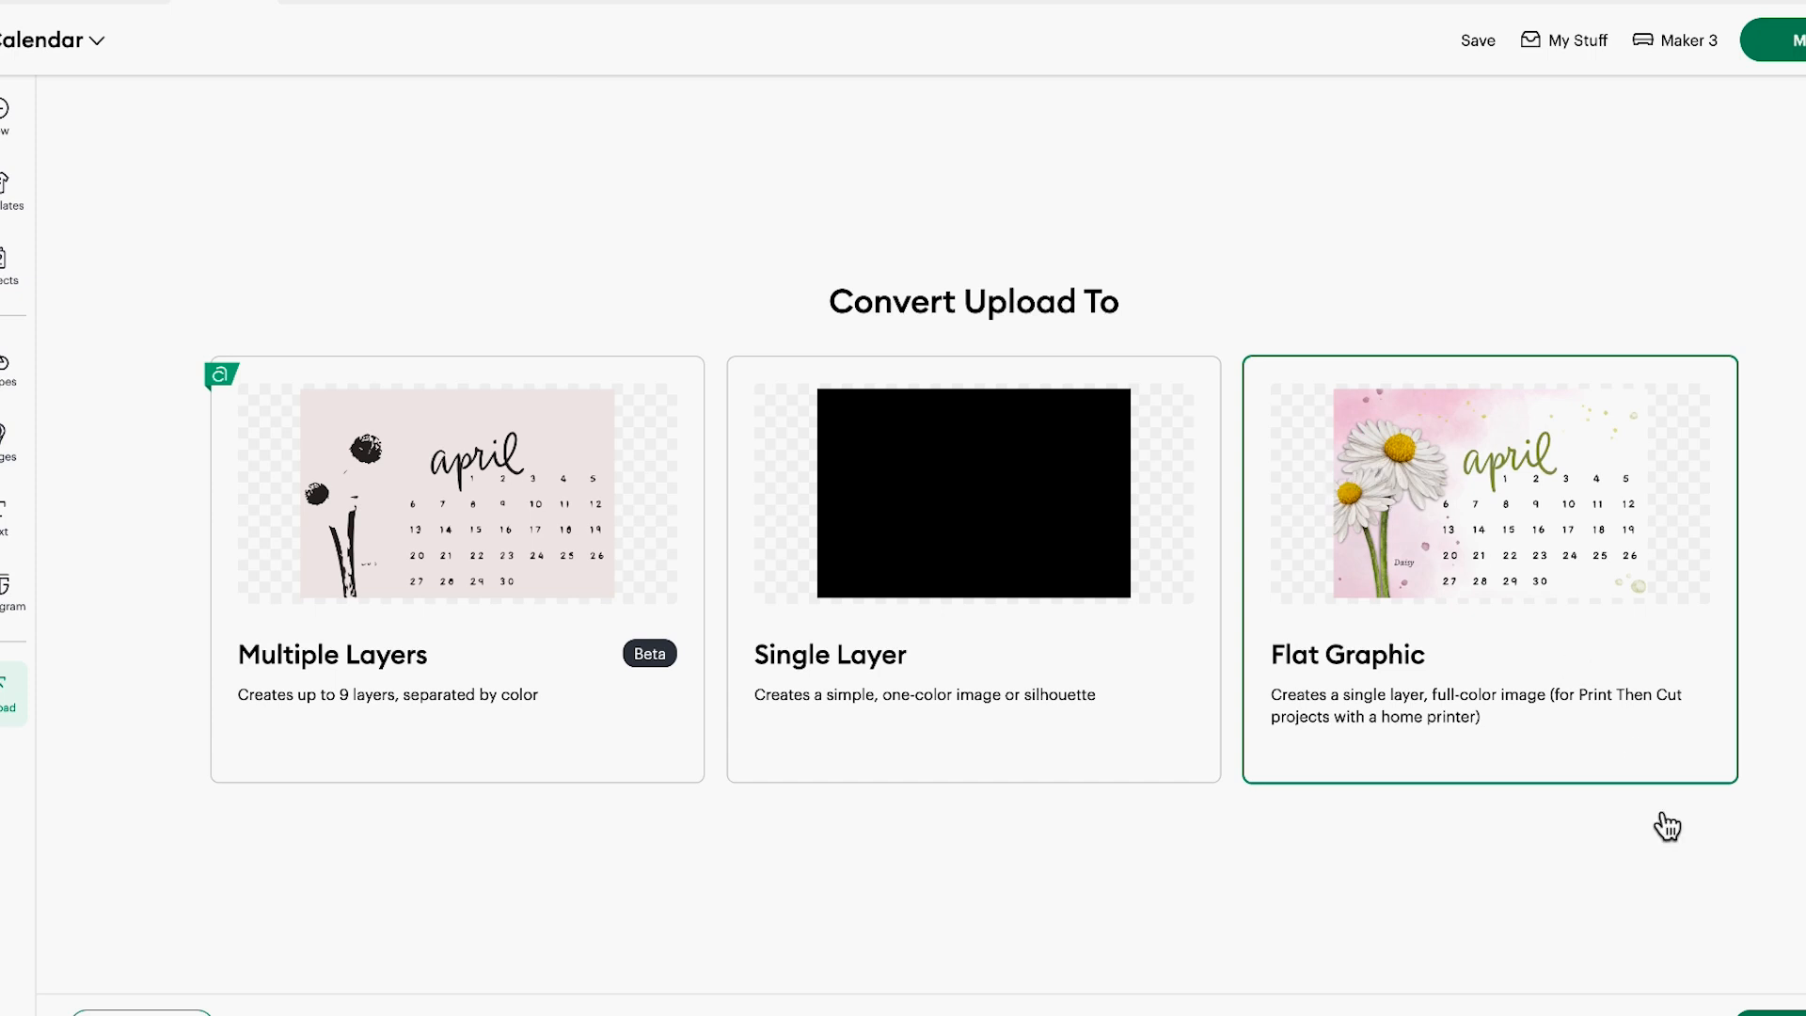
pyautogui.click(1774, 1012)
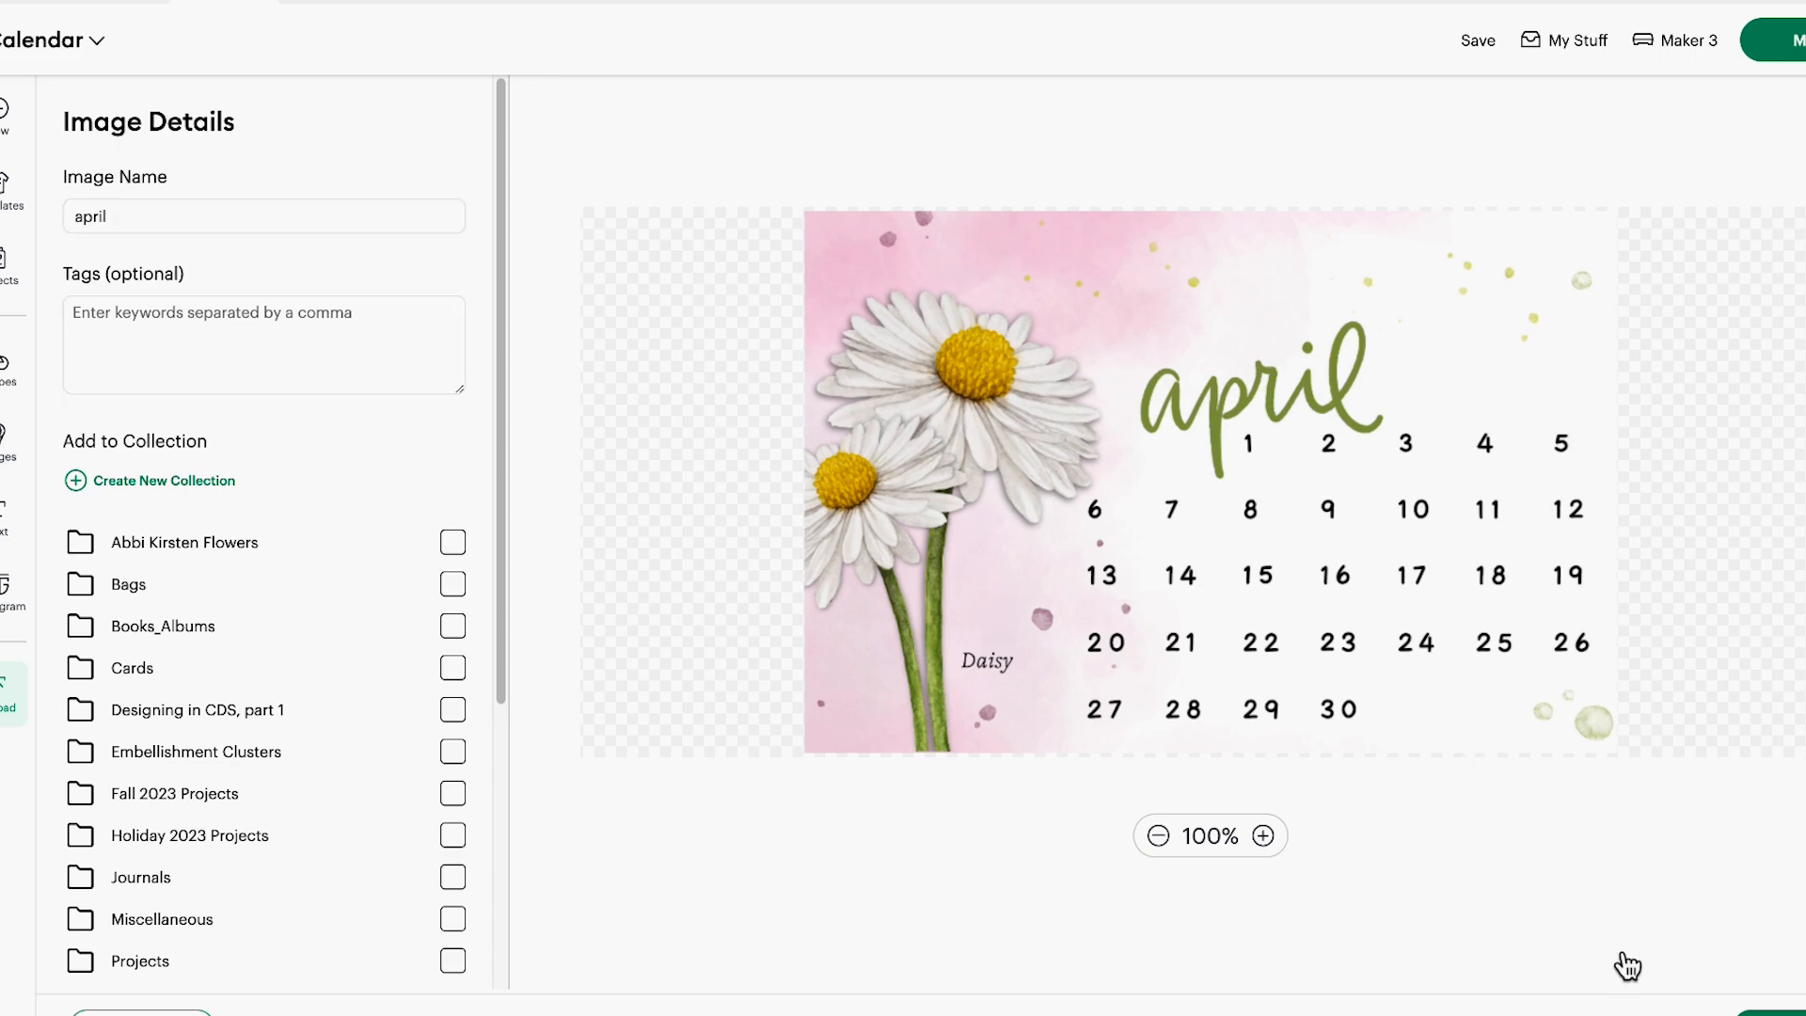
pyautogui.click(1780, 1014)
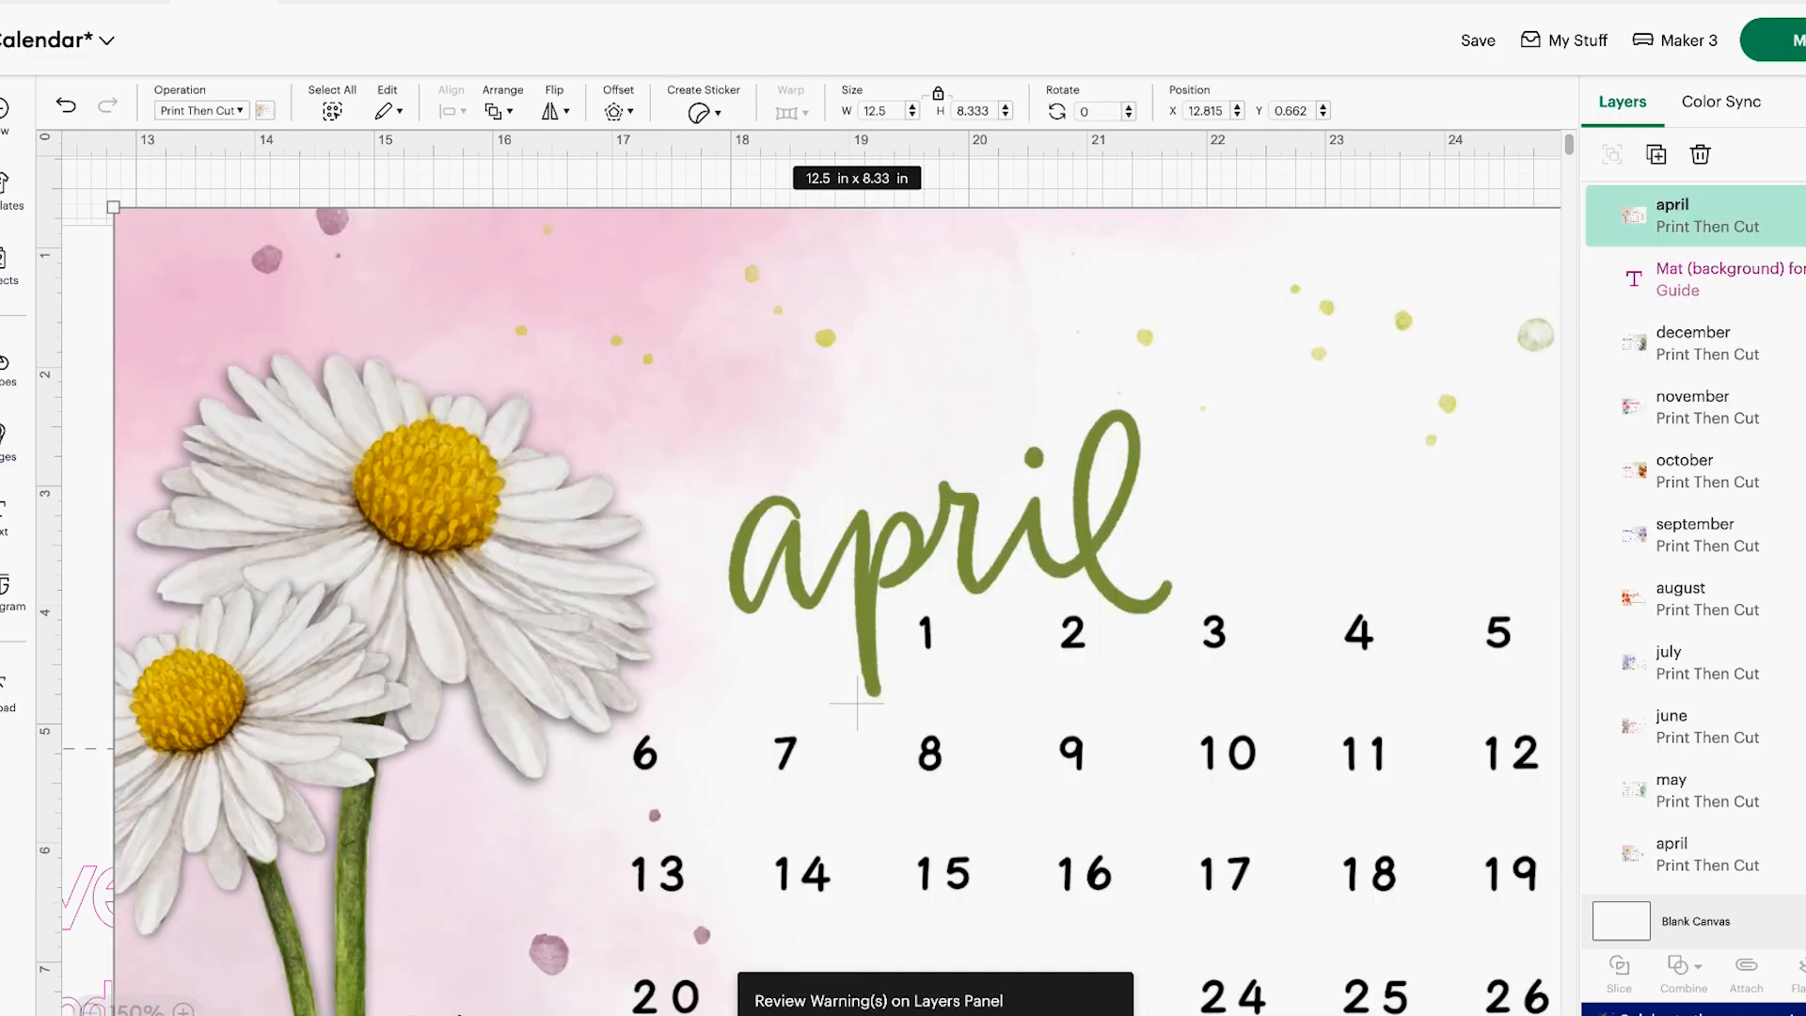
# Move the newly added april image off the other calendars to the empty canvas at about X 42.6, Y 10.5 in
pyautogui.click(90, 1012)
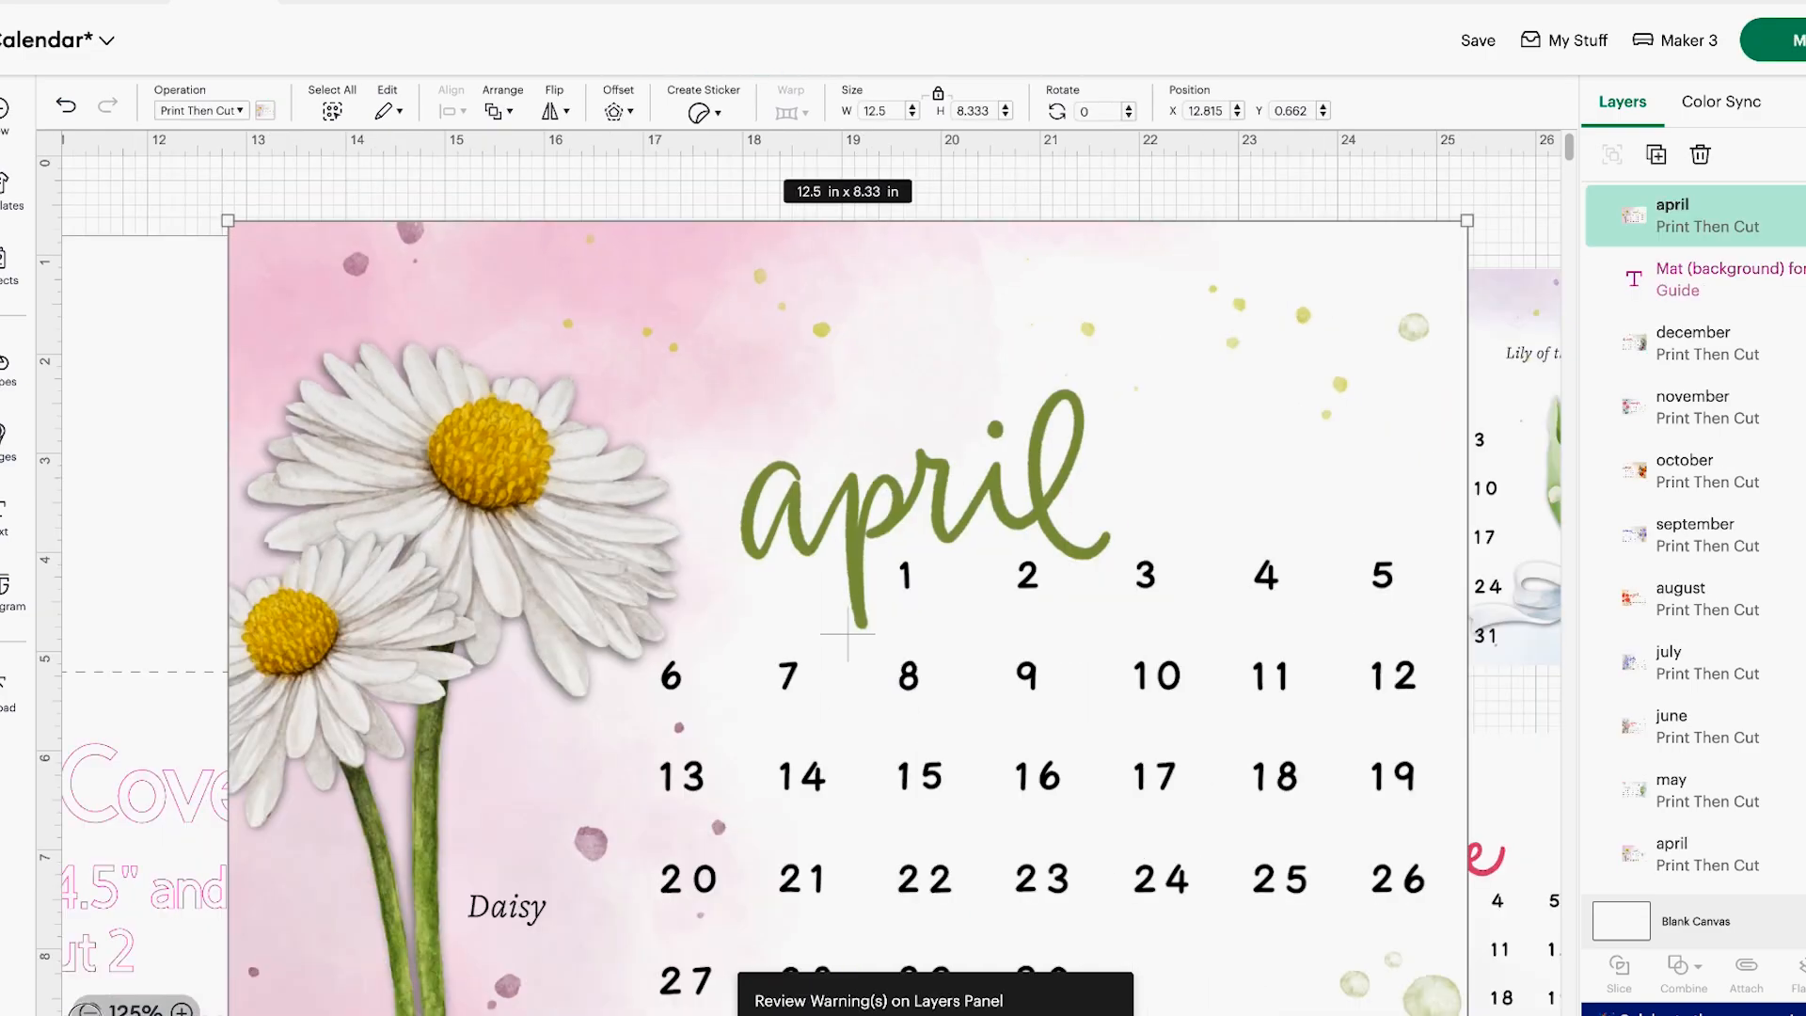
pyautogui.click(90, 1013)
pyautogui.click(90, 1012)
pyautogui.click(90, 1013)
pyautogui.click(91, 1012)
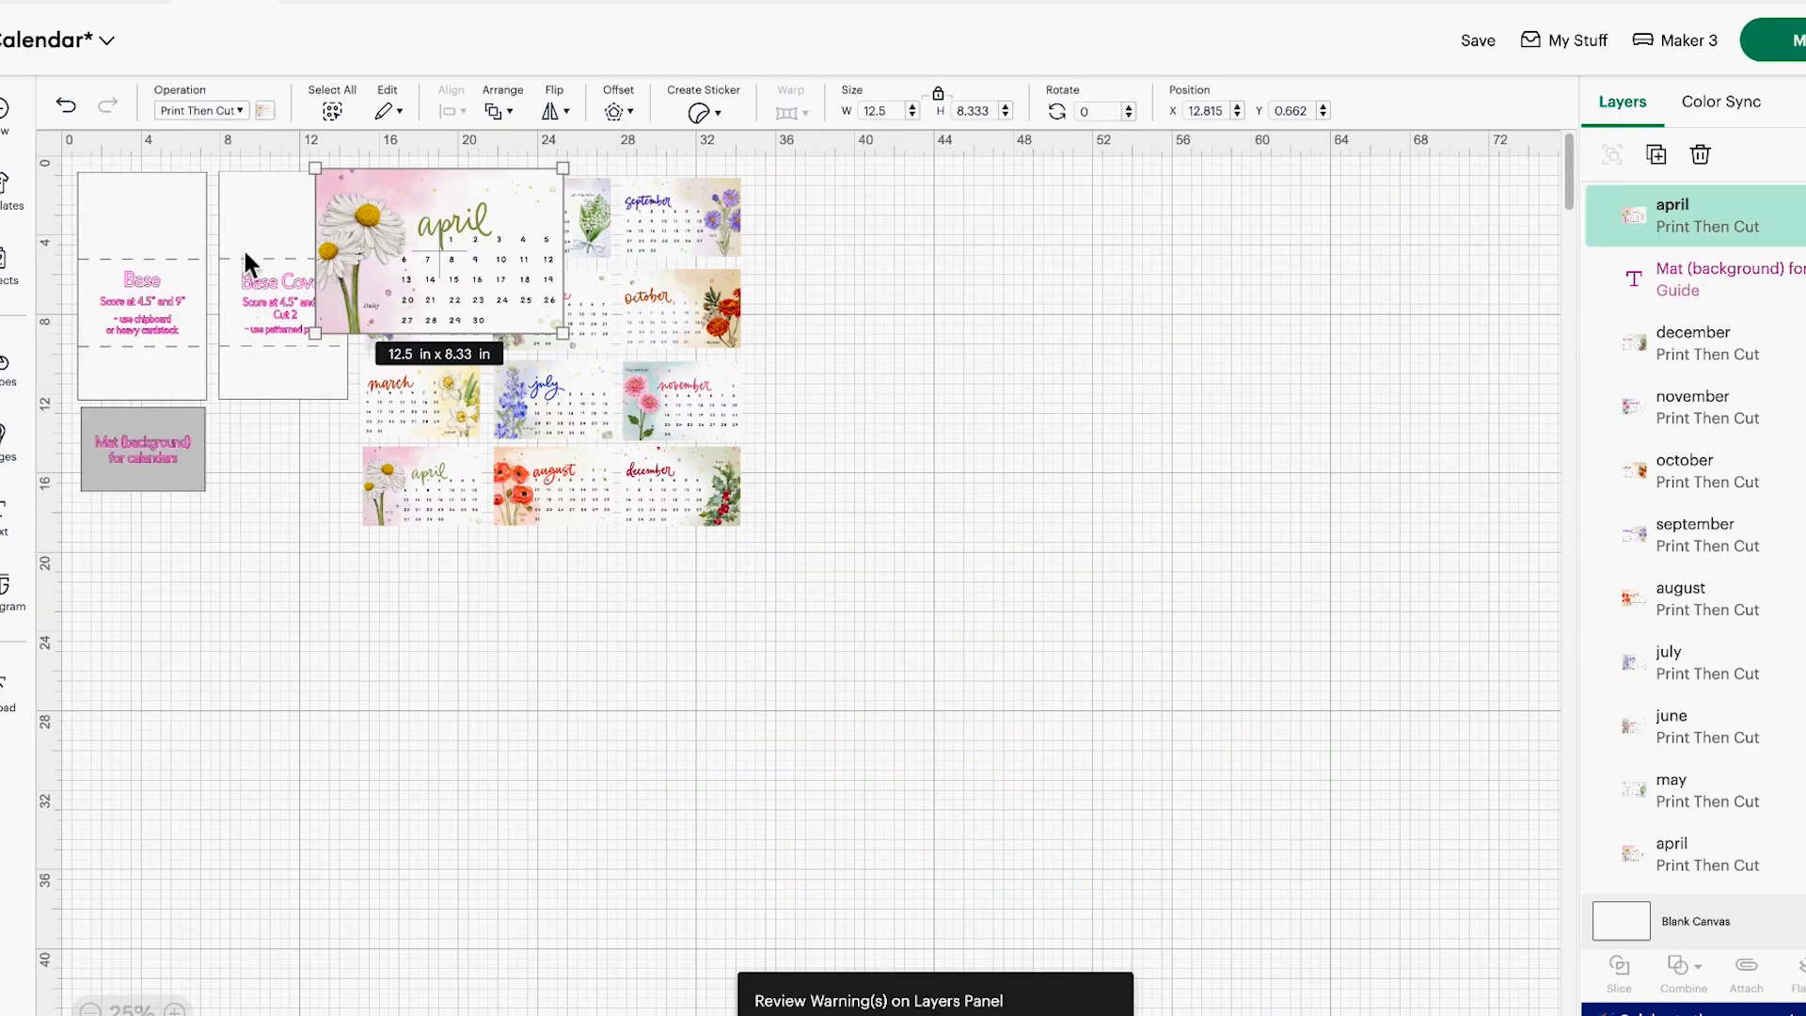
pyautogui.moveTo(431, 254); pyautogui.dragTo(1067, 463)
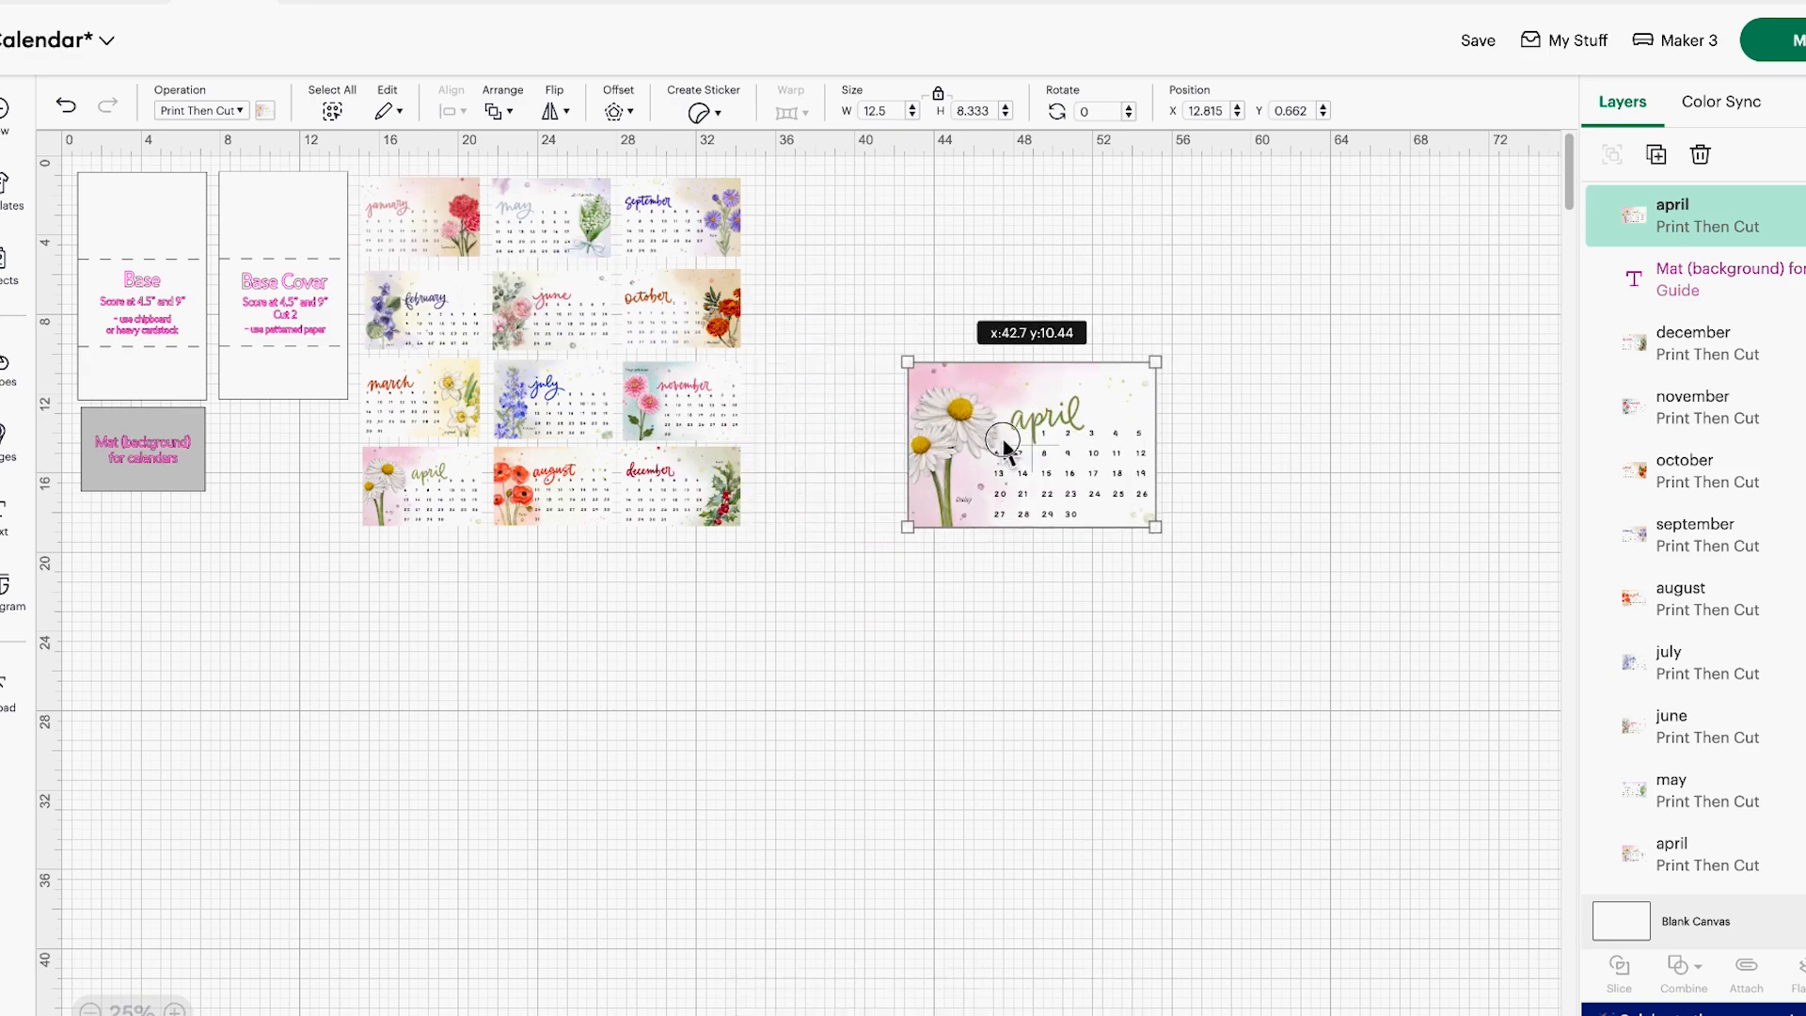
pyautogui.click(175, 1010)
pyautogui.click(175, 1010)
pyautogui.hscroll(14, 811, 583)
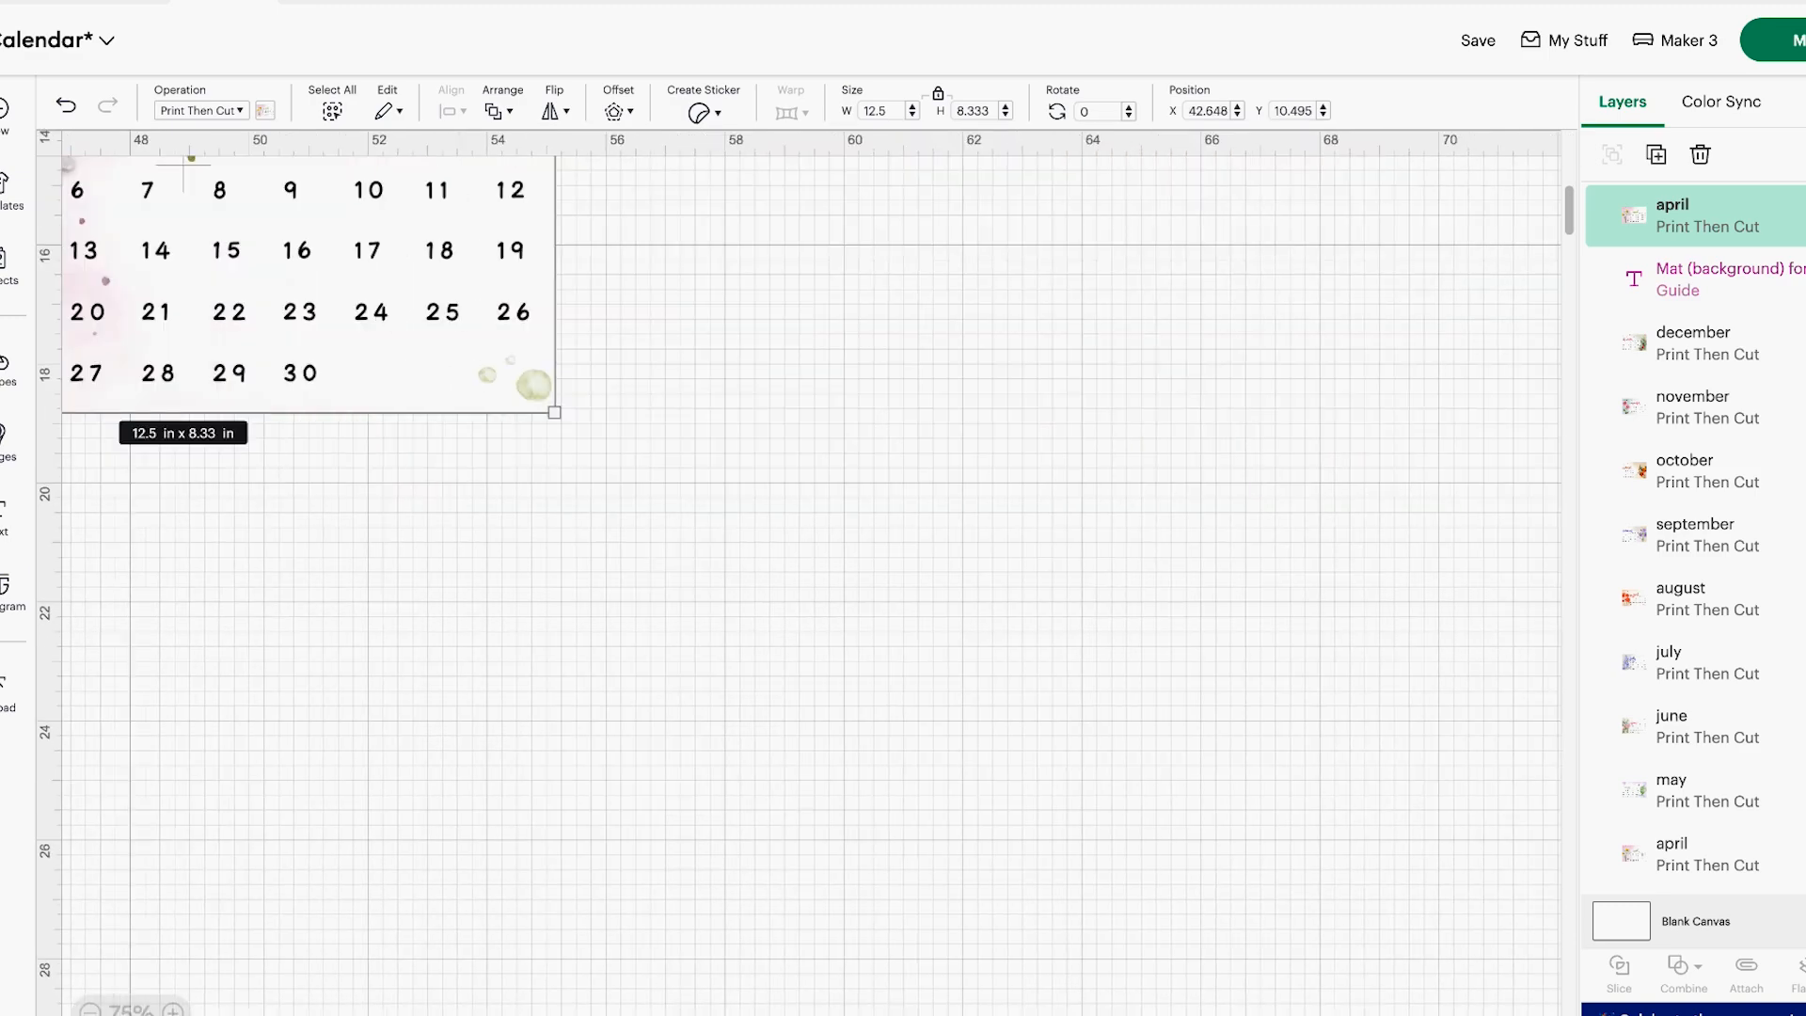
pyautogui.hscroll(-4, 811, 583)
pyautogui.scroll(5, 658, 775)
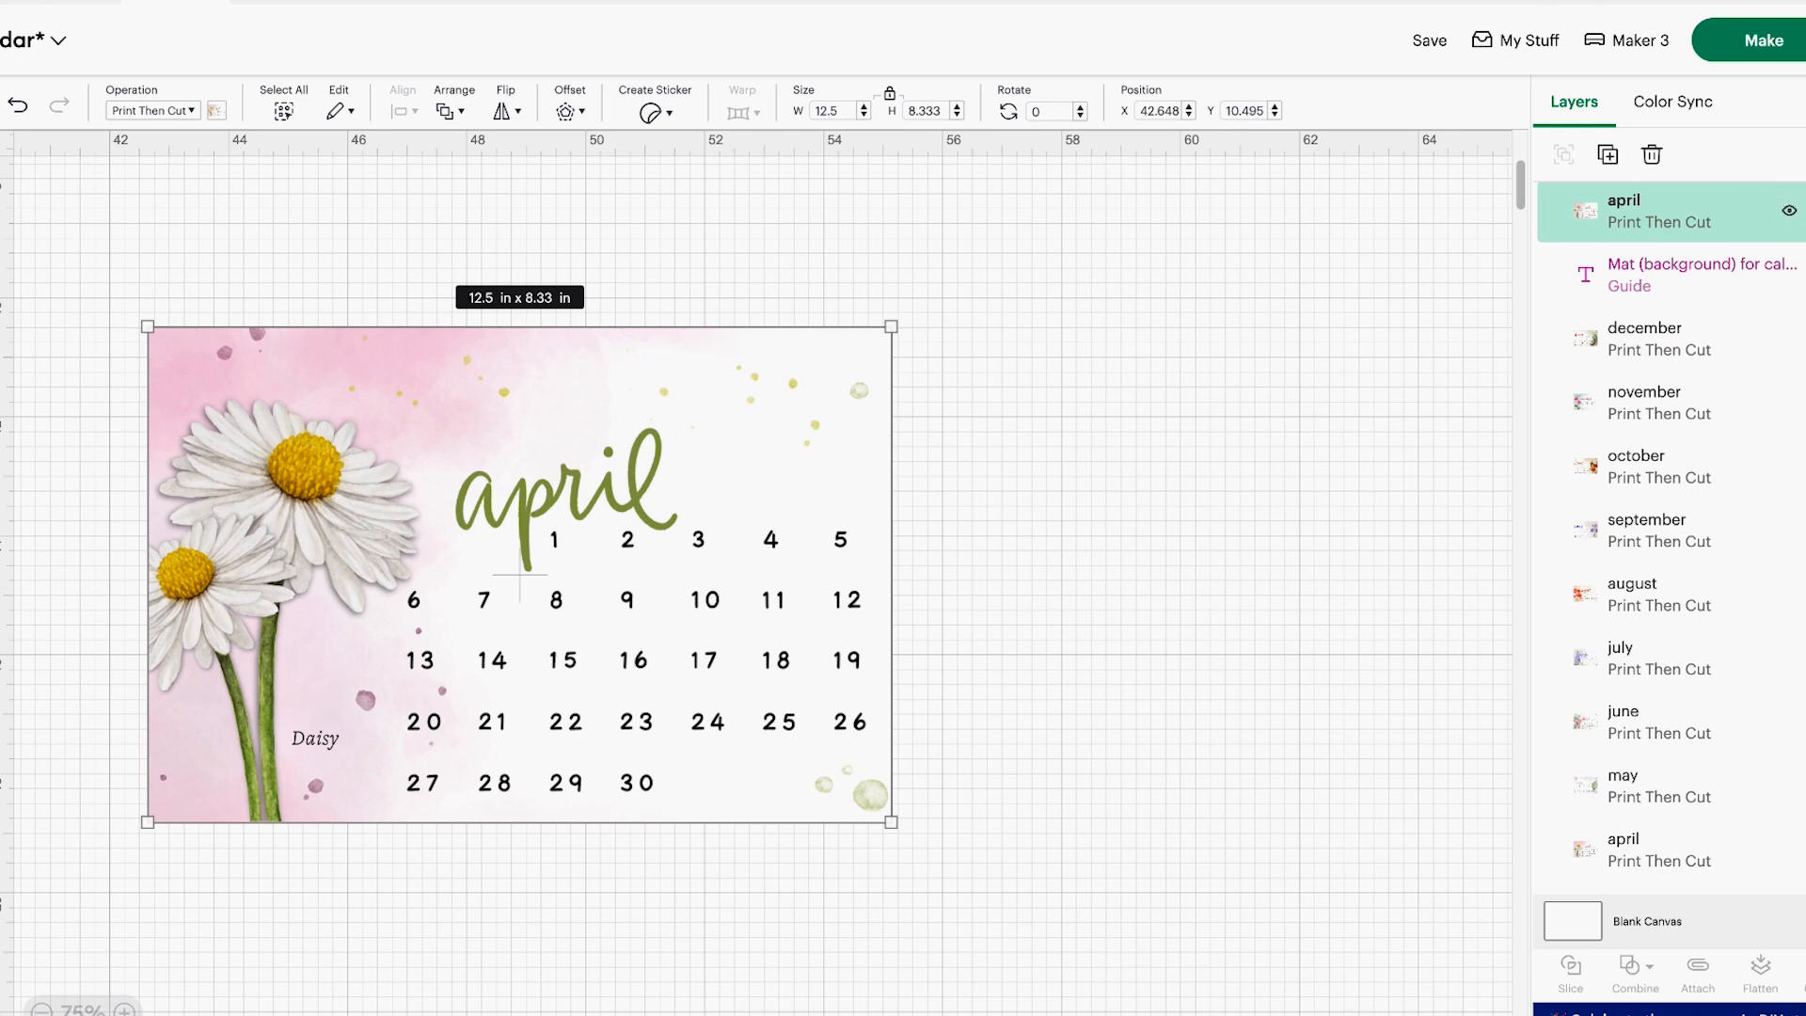
# Shift the new april image to about X 46.2, Y 10.2 in and set its width to 6 in
pyautogui.click(1804, 210)
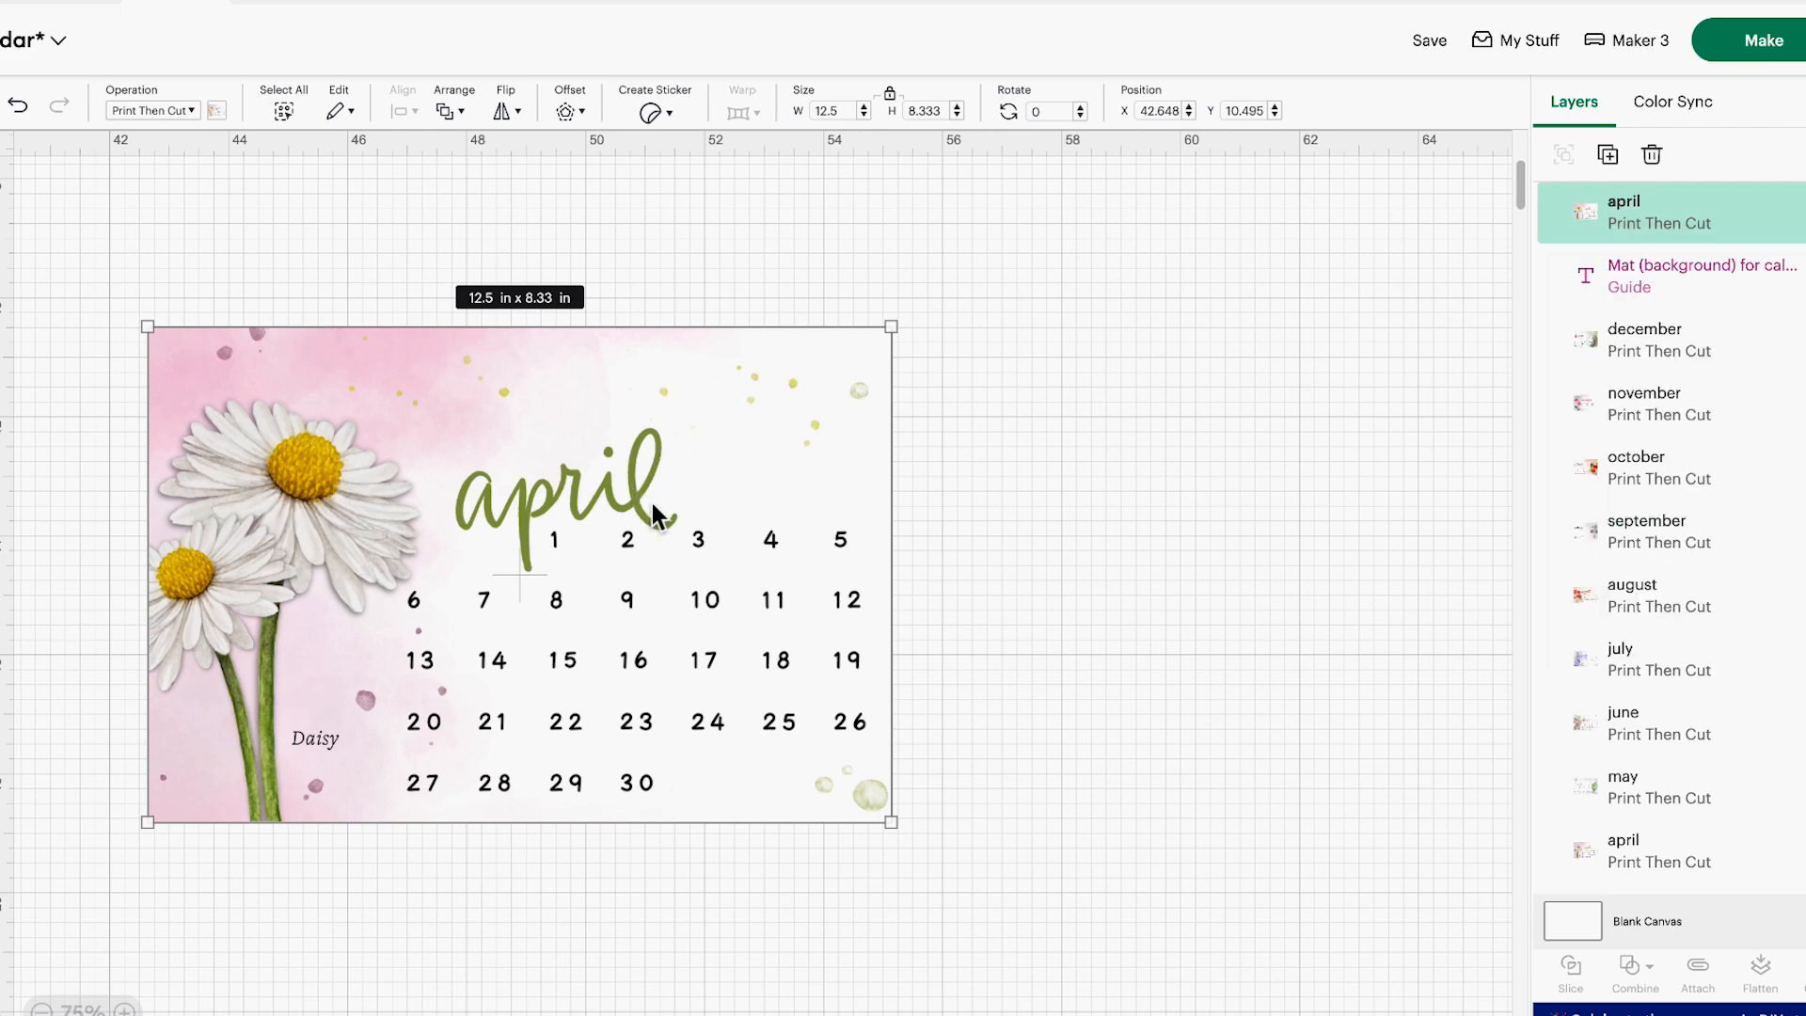
pyautogui.moveTo(661, 493); pyautogui.dragTo(872, 473)
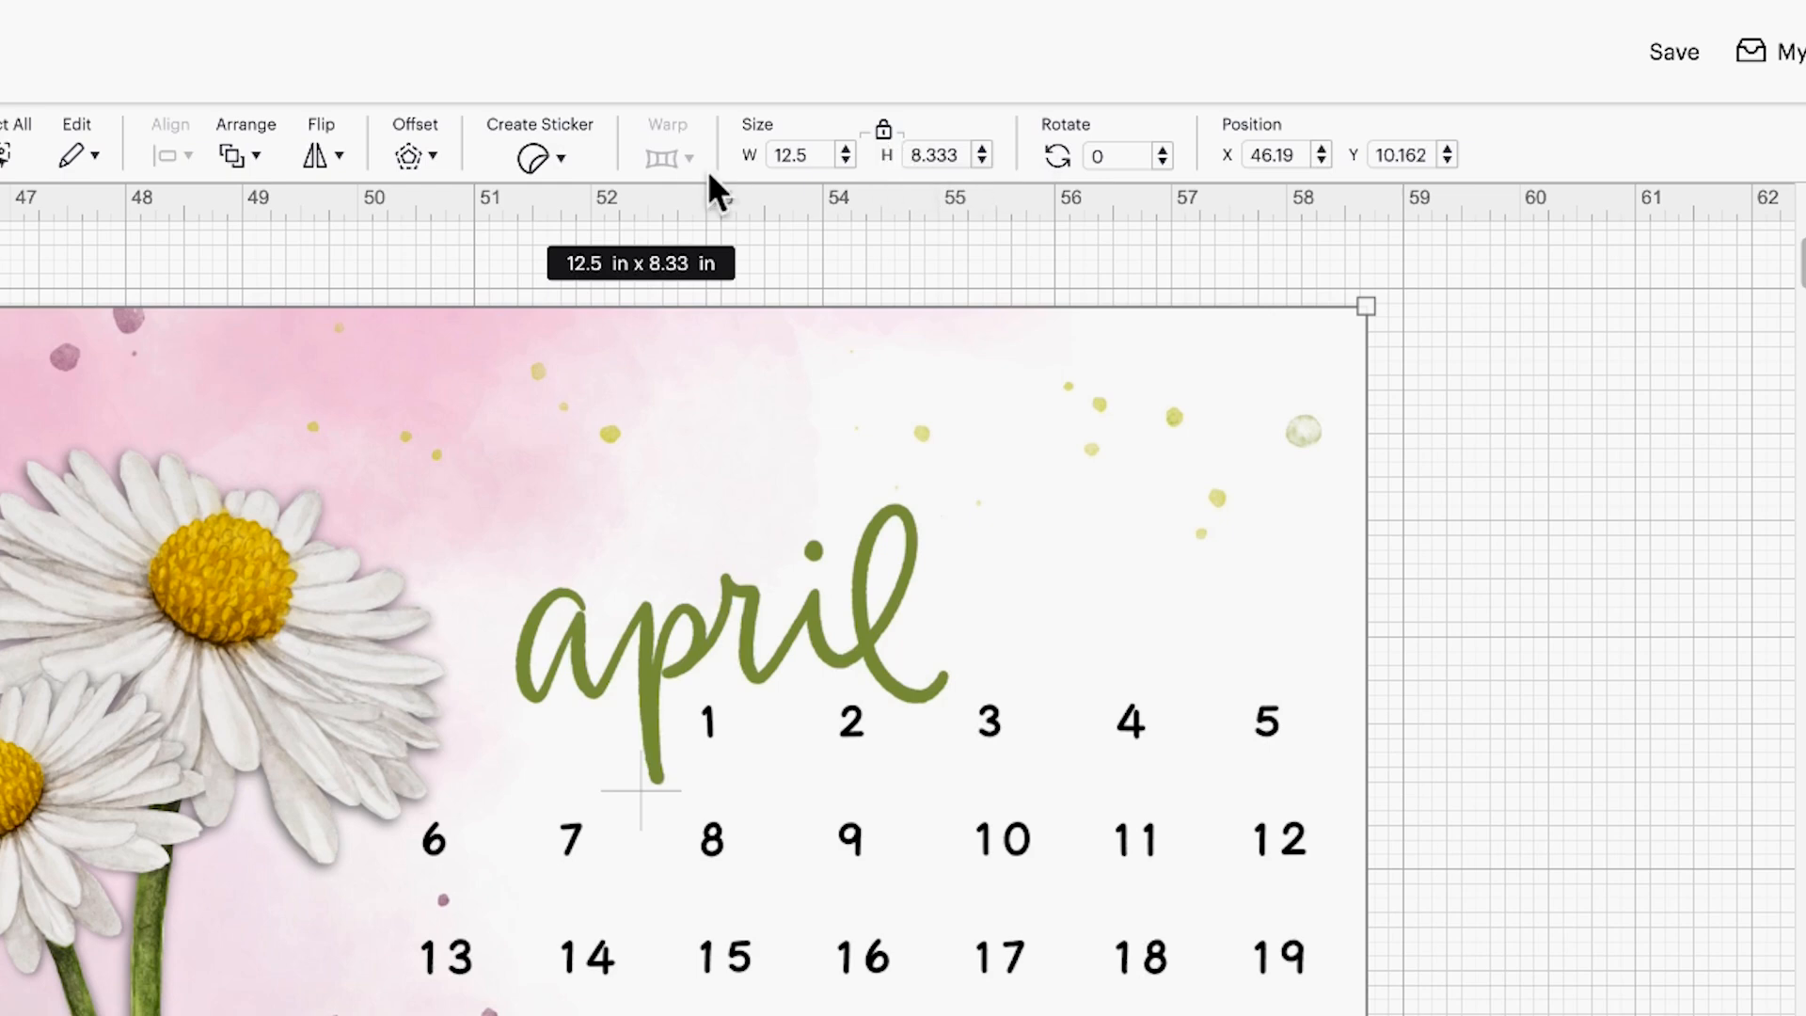
pyautogui.moveTo(820, 158); pyautogui.dragTo(704, 158)
pyautogui.write('6')
pyautogui.press('Tab')
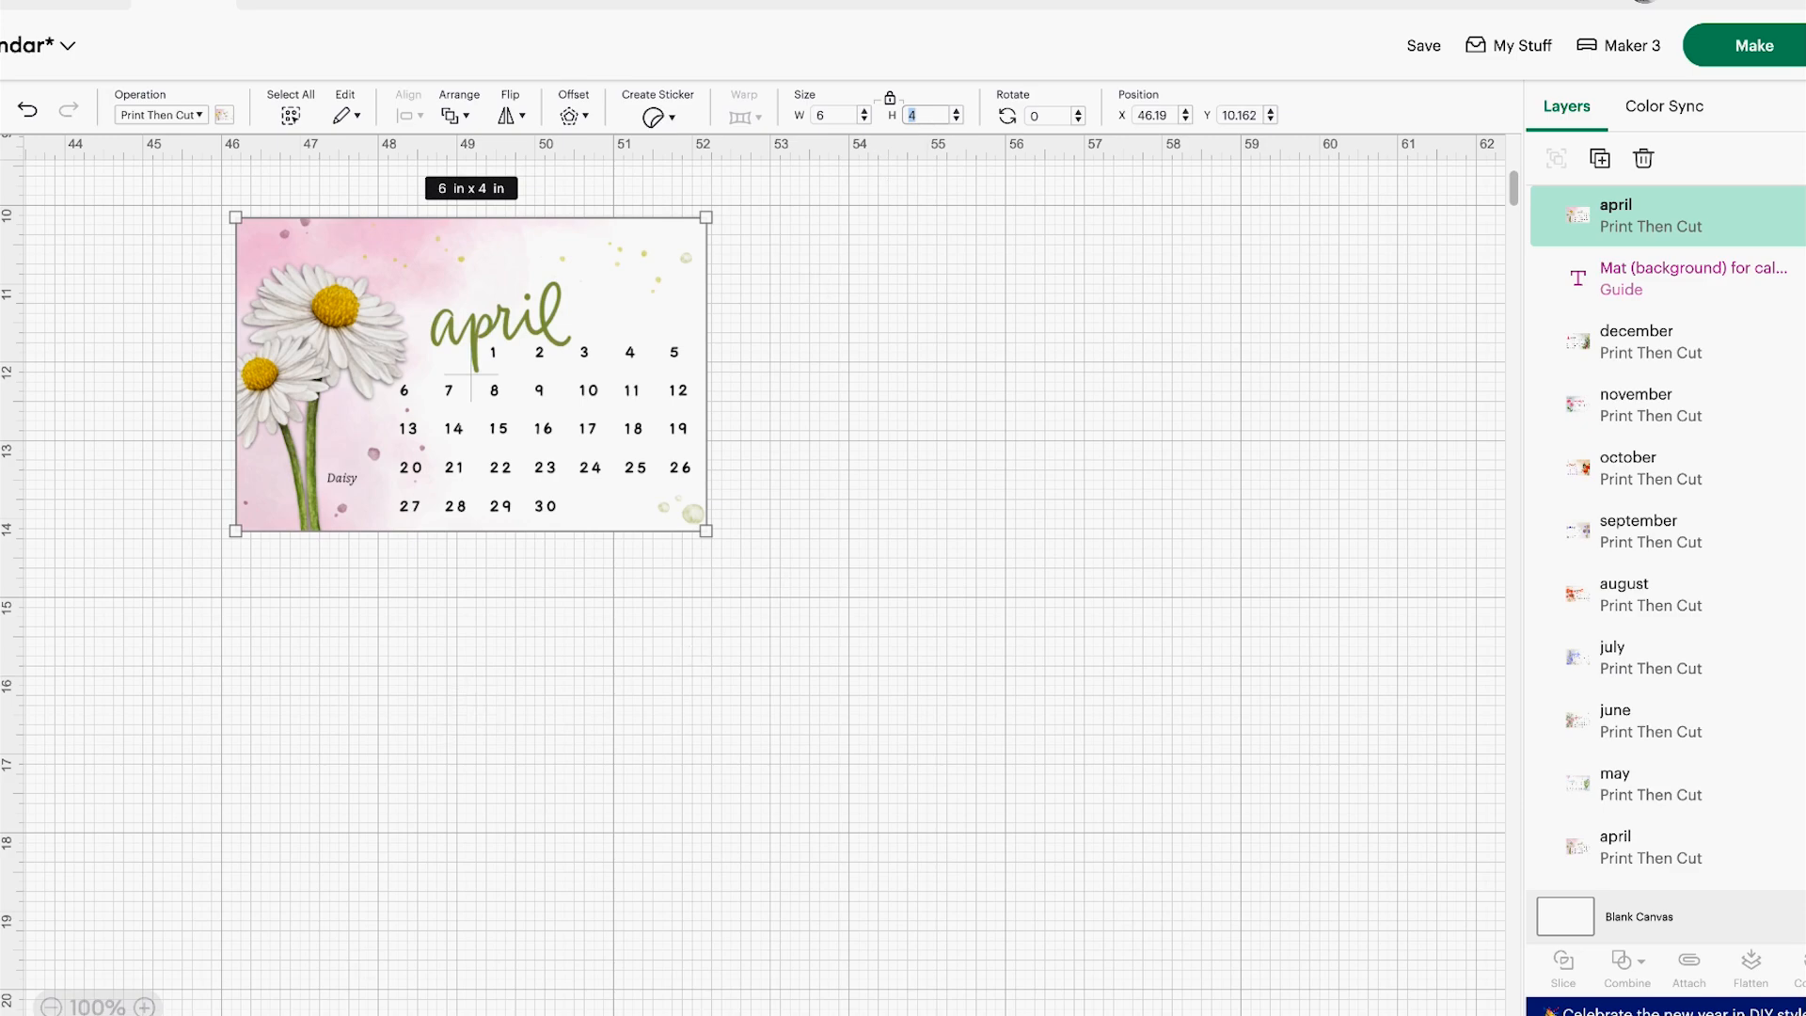
# Delete the duplicate april image that stands apart from the twelve arranged calendars
pyautogui.moveTo(329, 1015); pyautogui.dragTo(167, 1015)
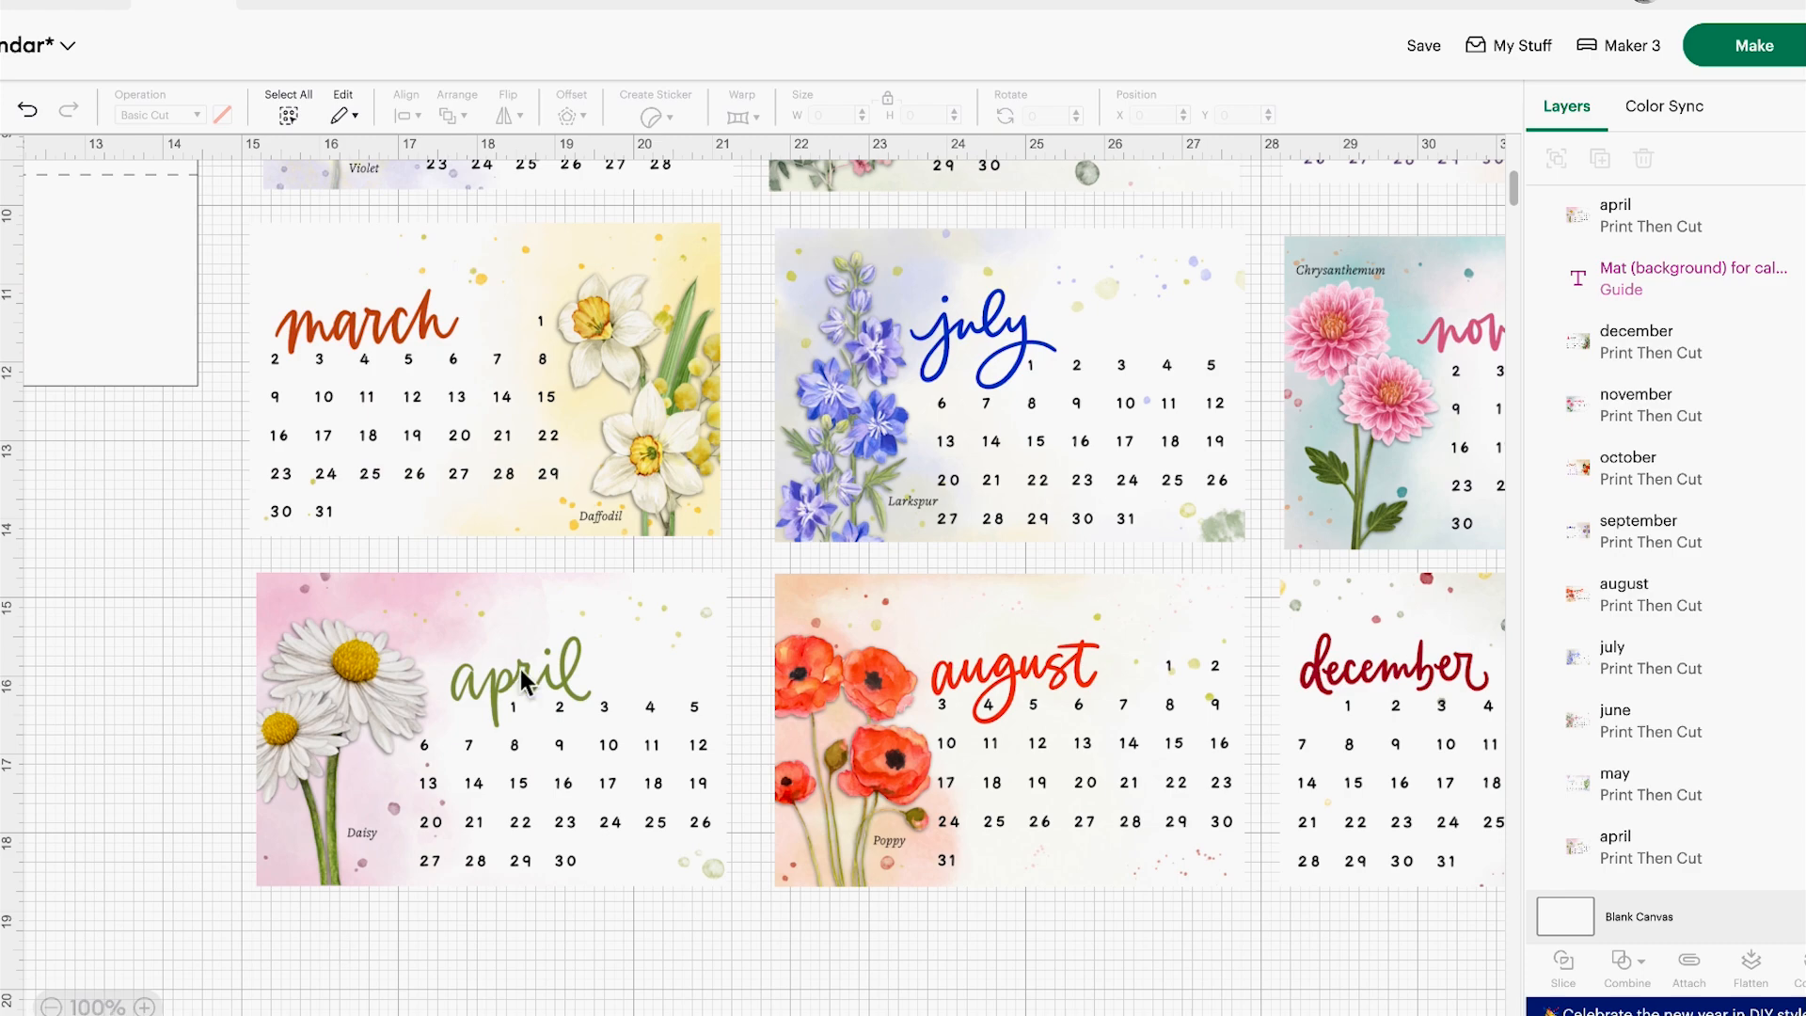
pyautogui.scroll(5, 810, 551)
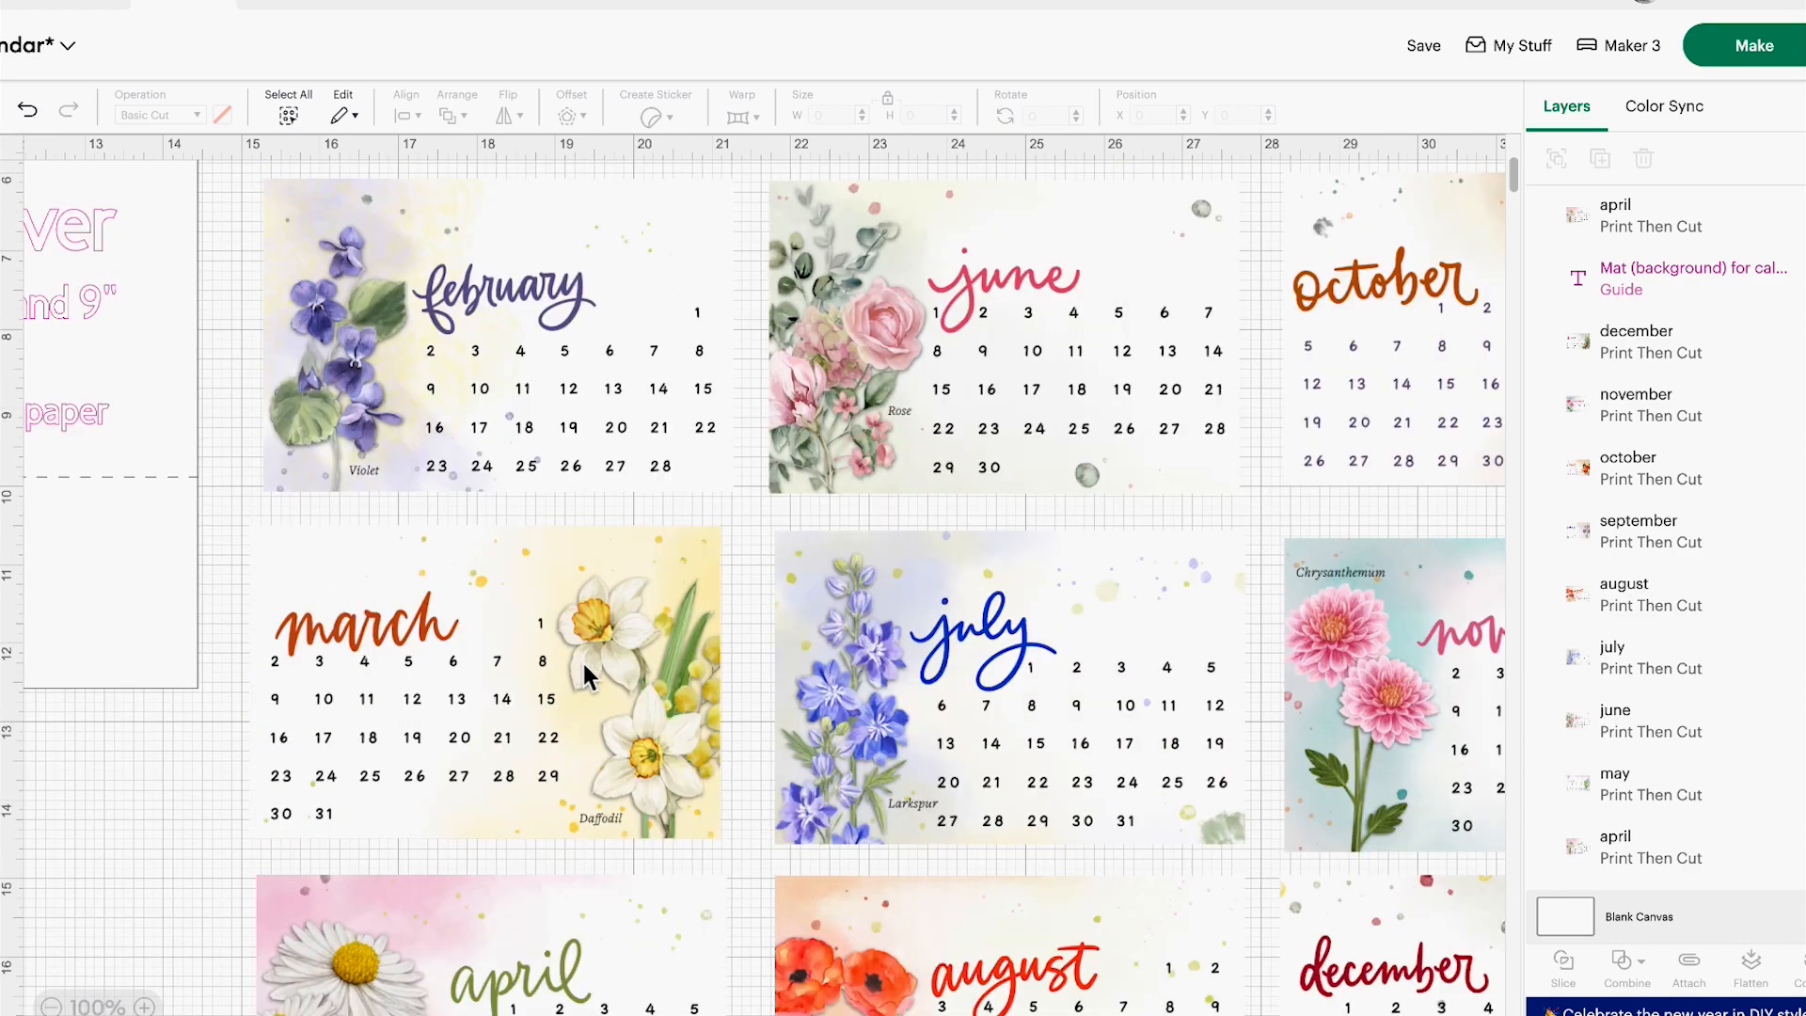
pyautogui.click(51, 1006)
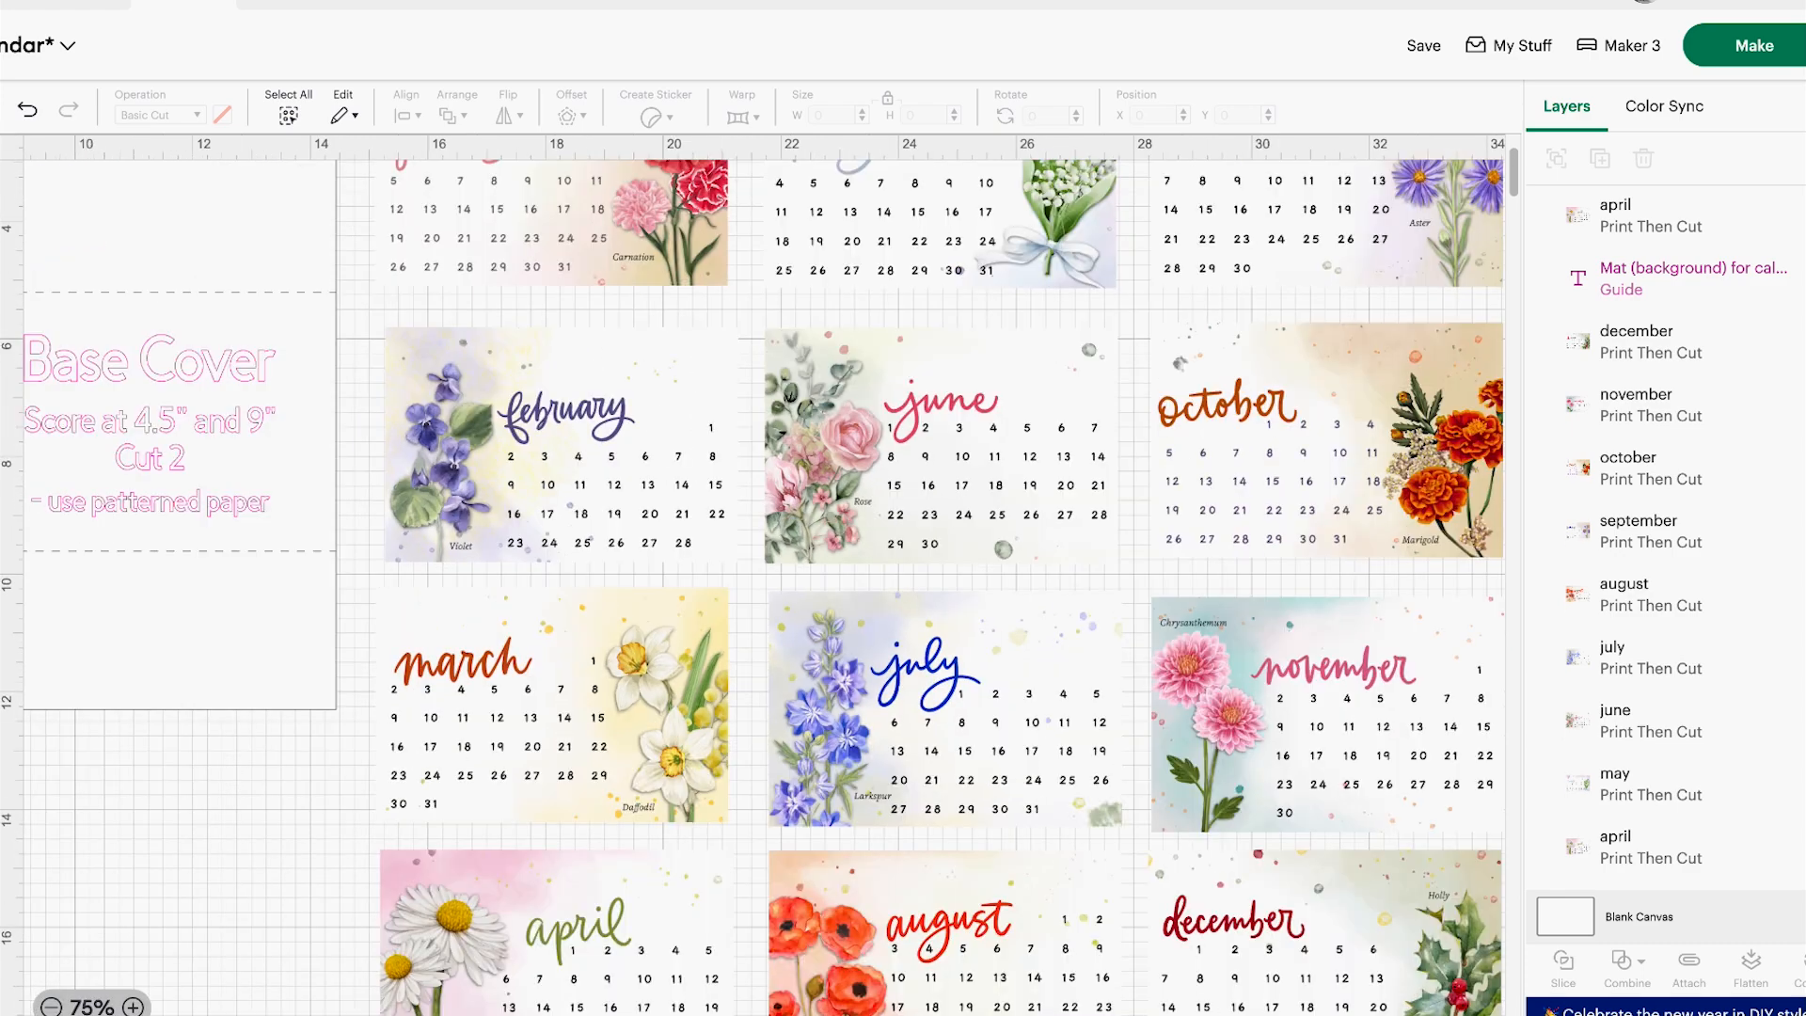
pyautogui.click(51, 1005)
pyautogui.hscroll(-2, 764, 576)
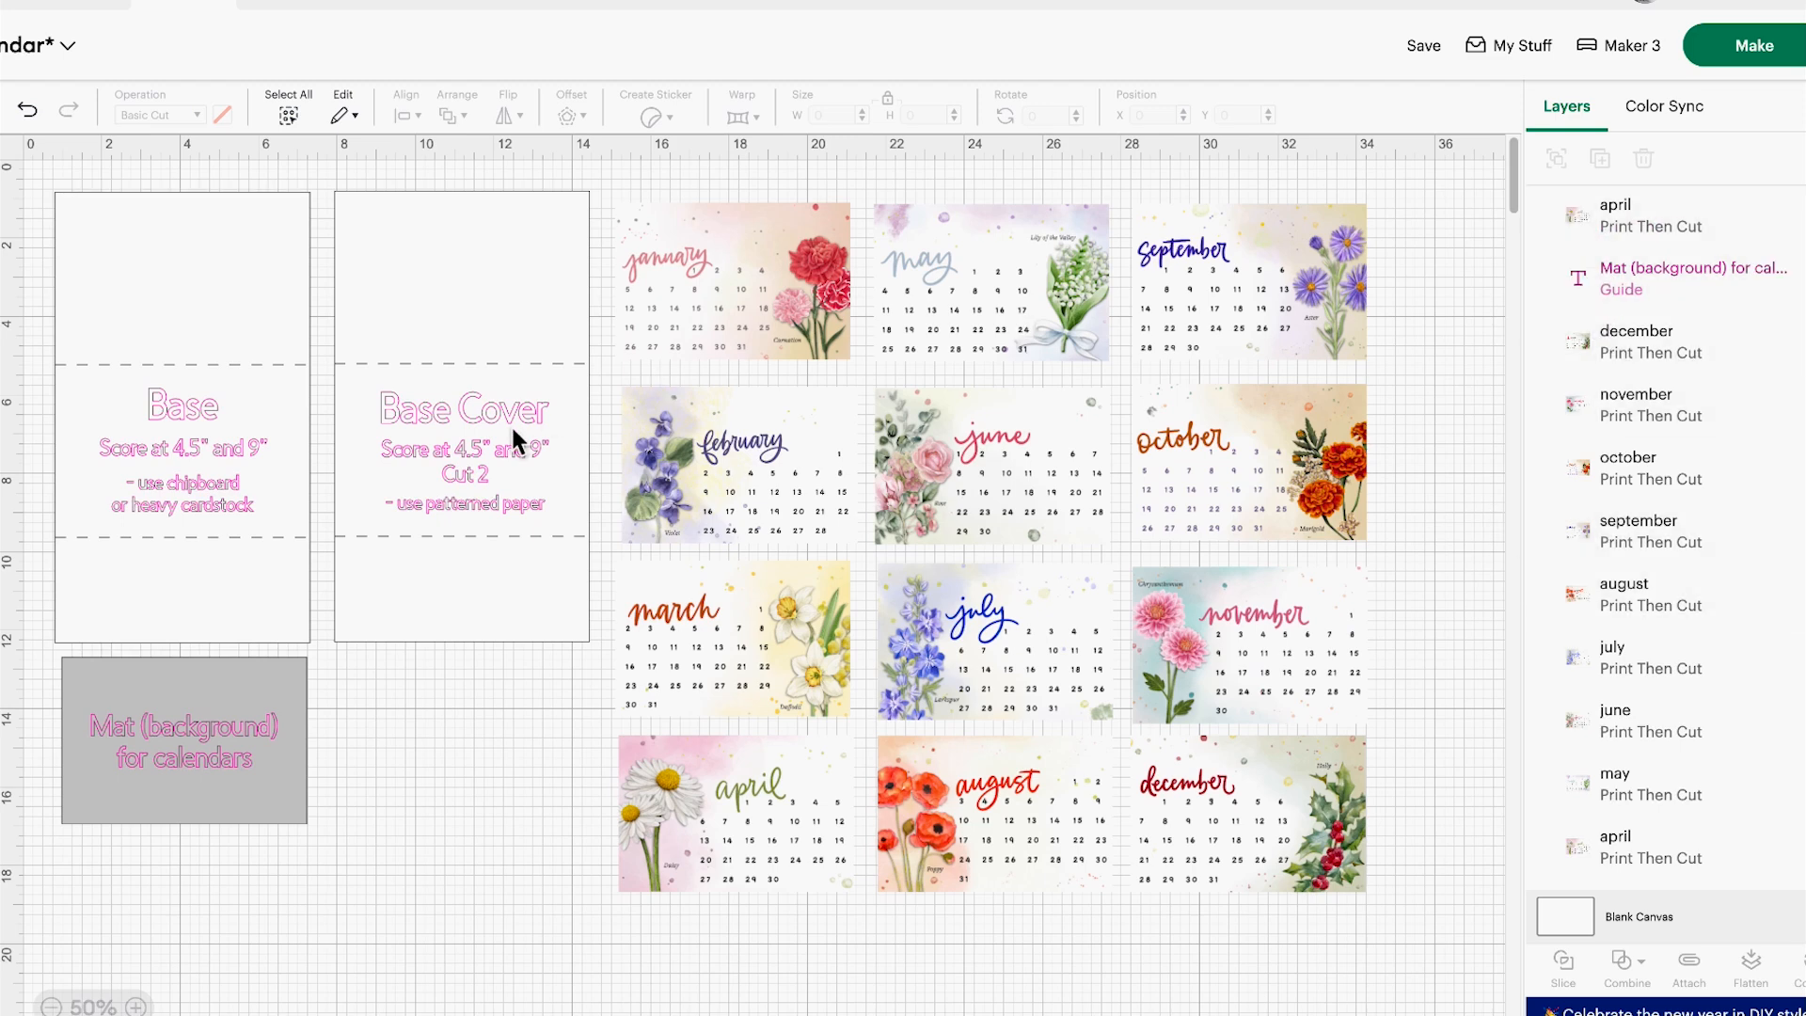
pyautogui.moveTo(1626, 232)
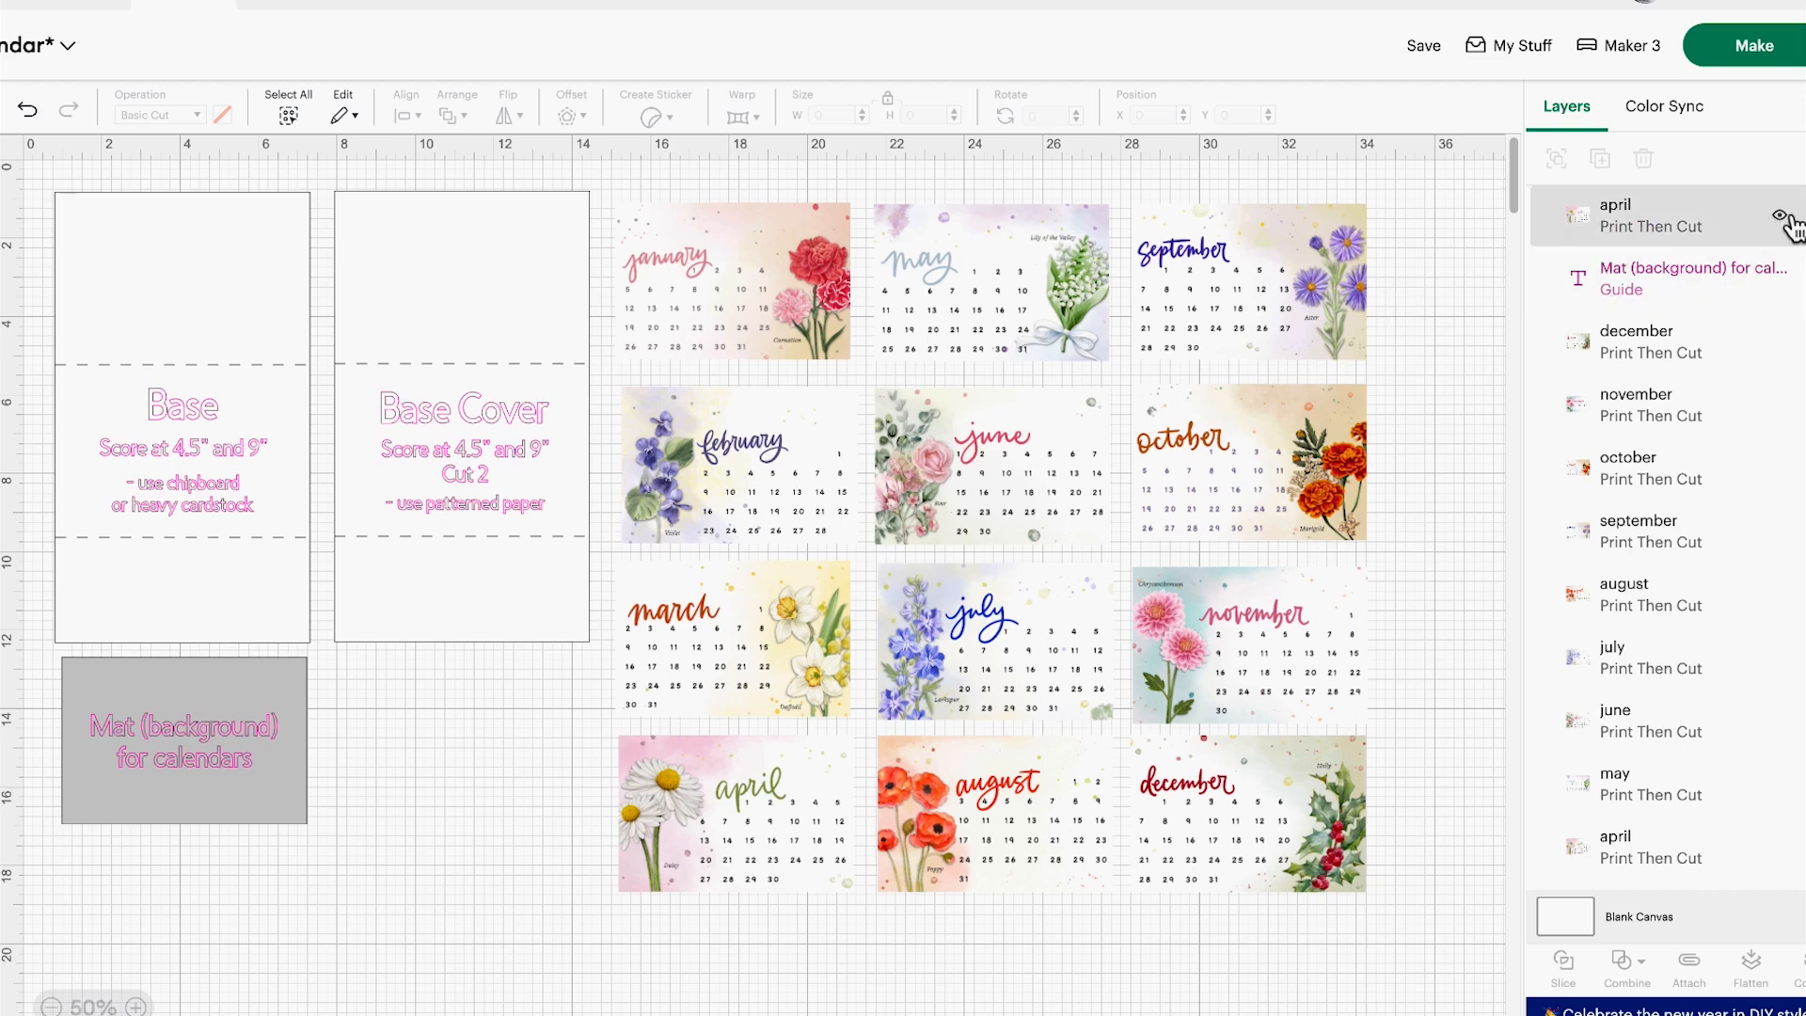
pyautogui.click(1765, 229)
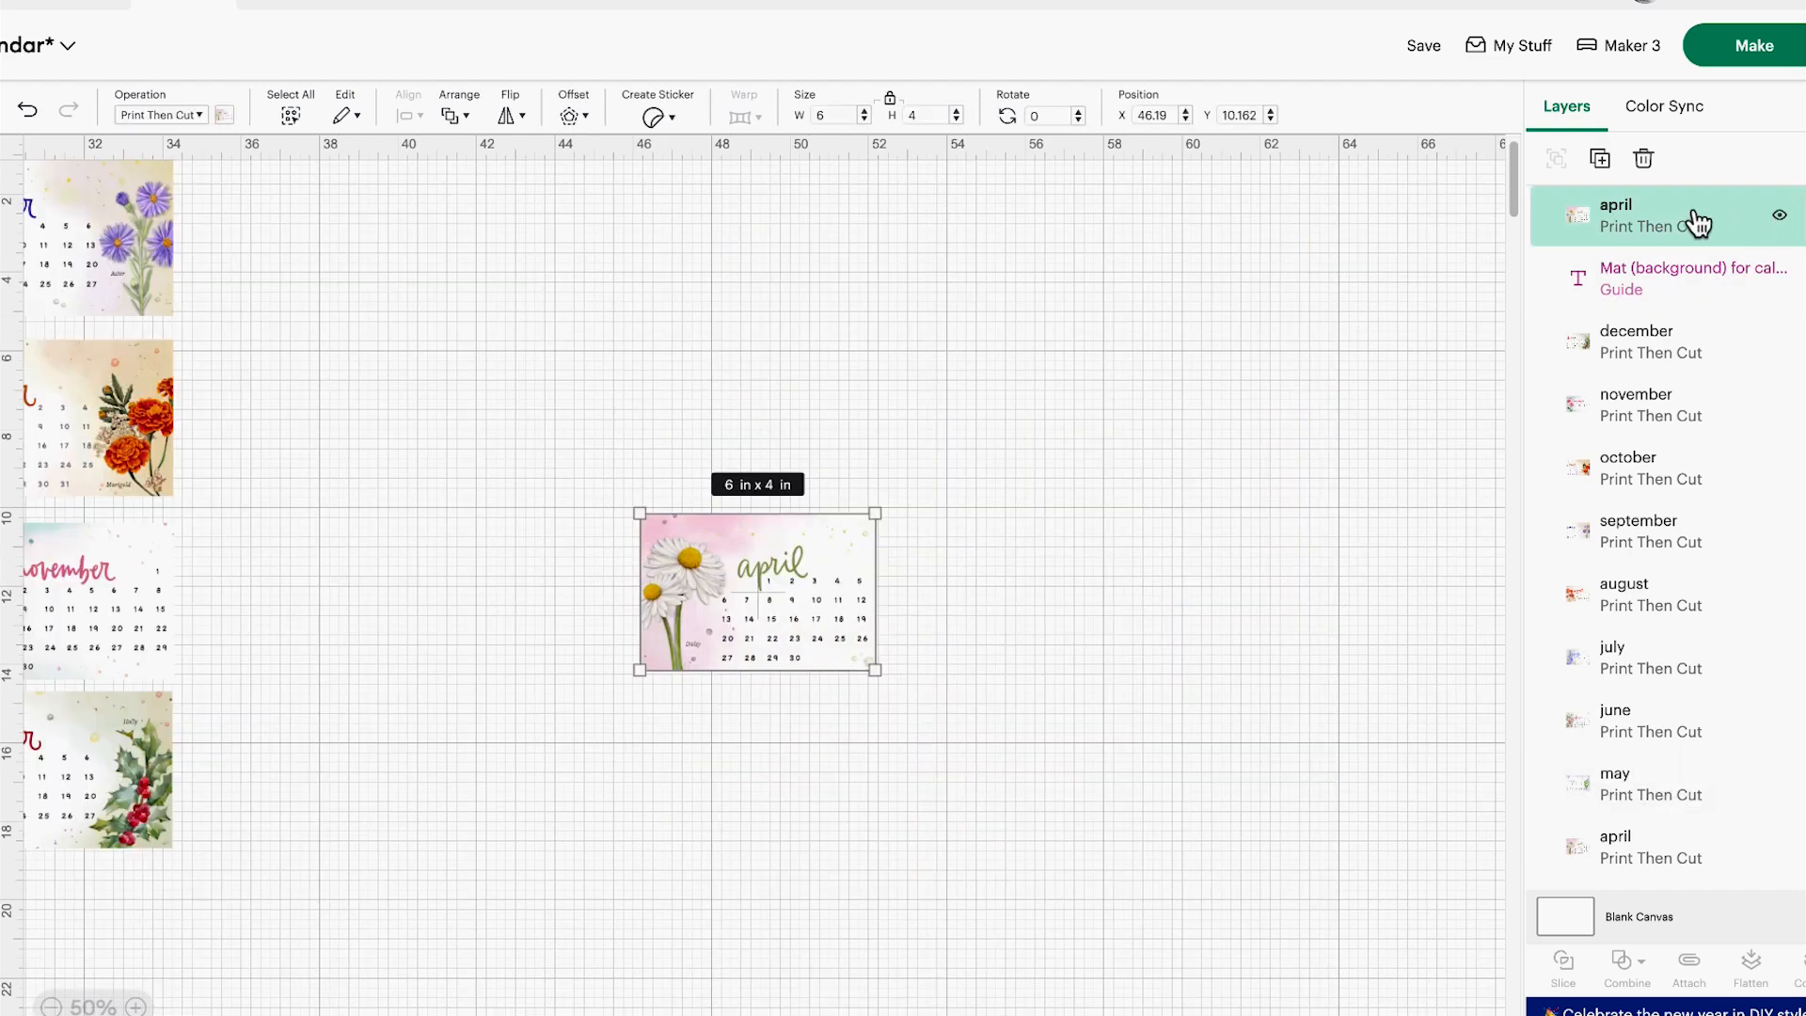
pyautogui.click(1642, 168)
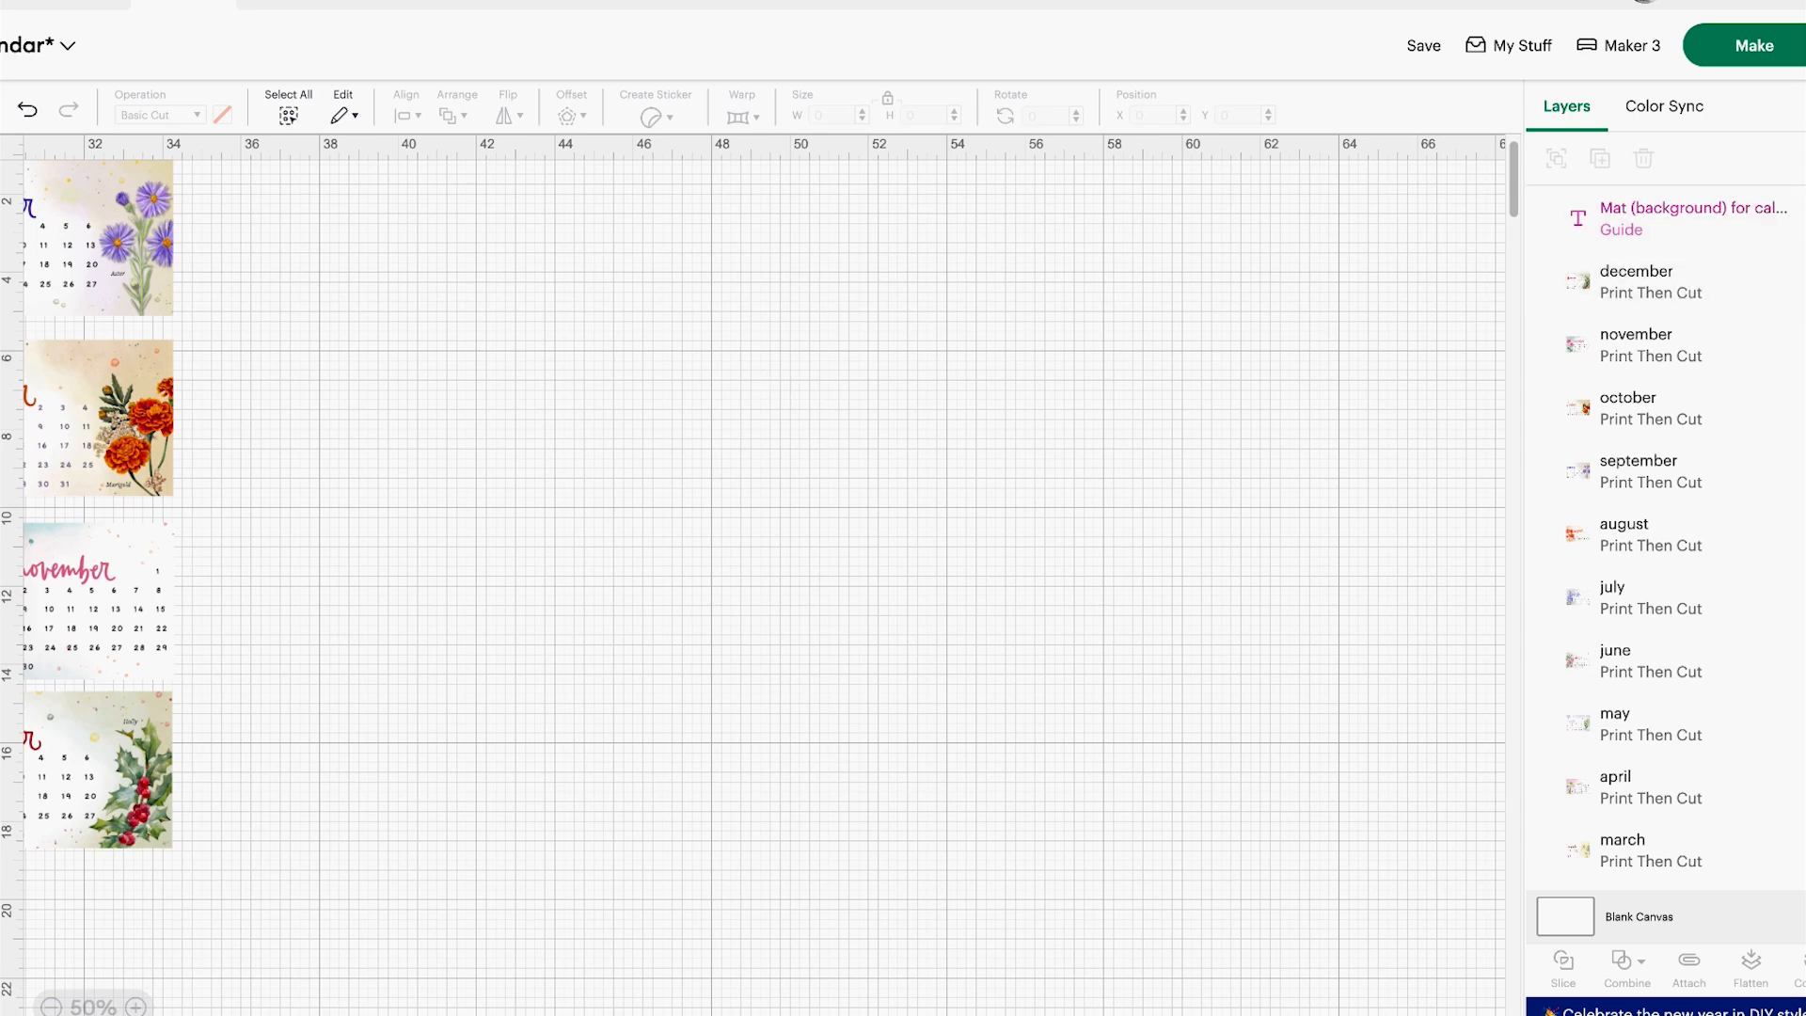
# Hide the december, november, october, september, august and july calendar layers
pyautogui.hscroll(-12, 764, 584)
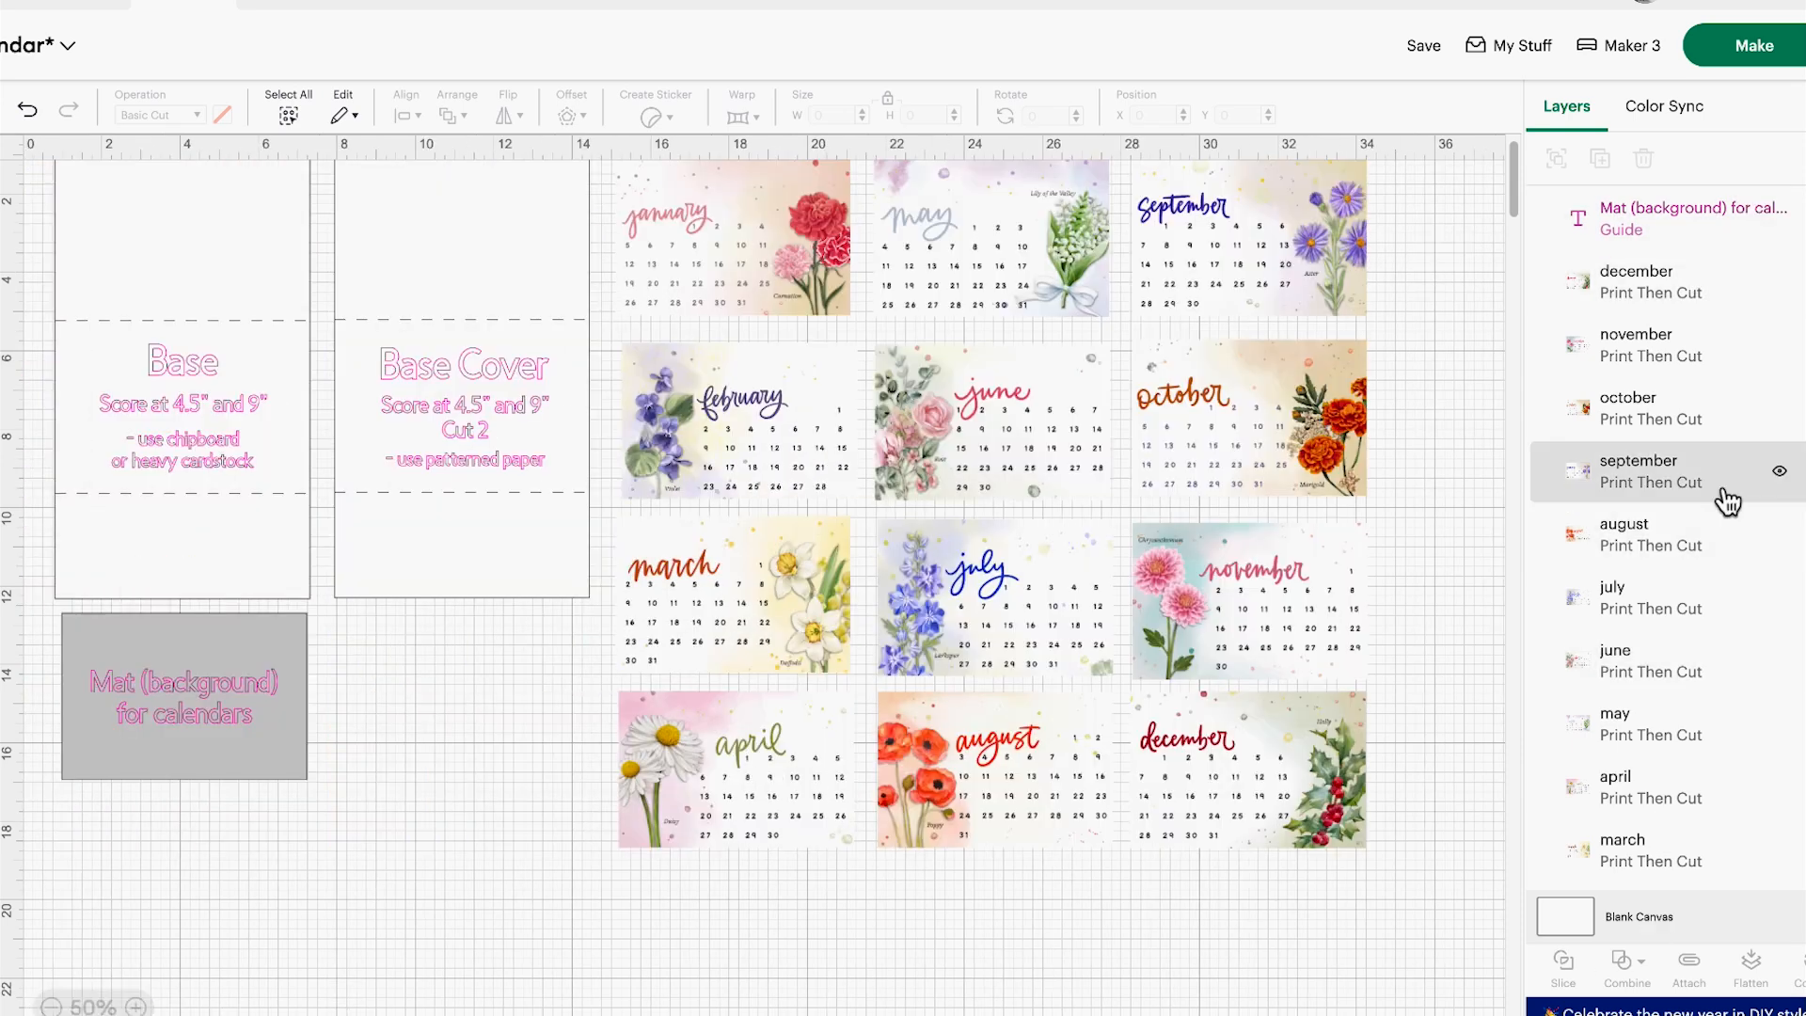
pyautogui.click(1779, 281)
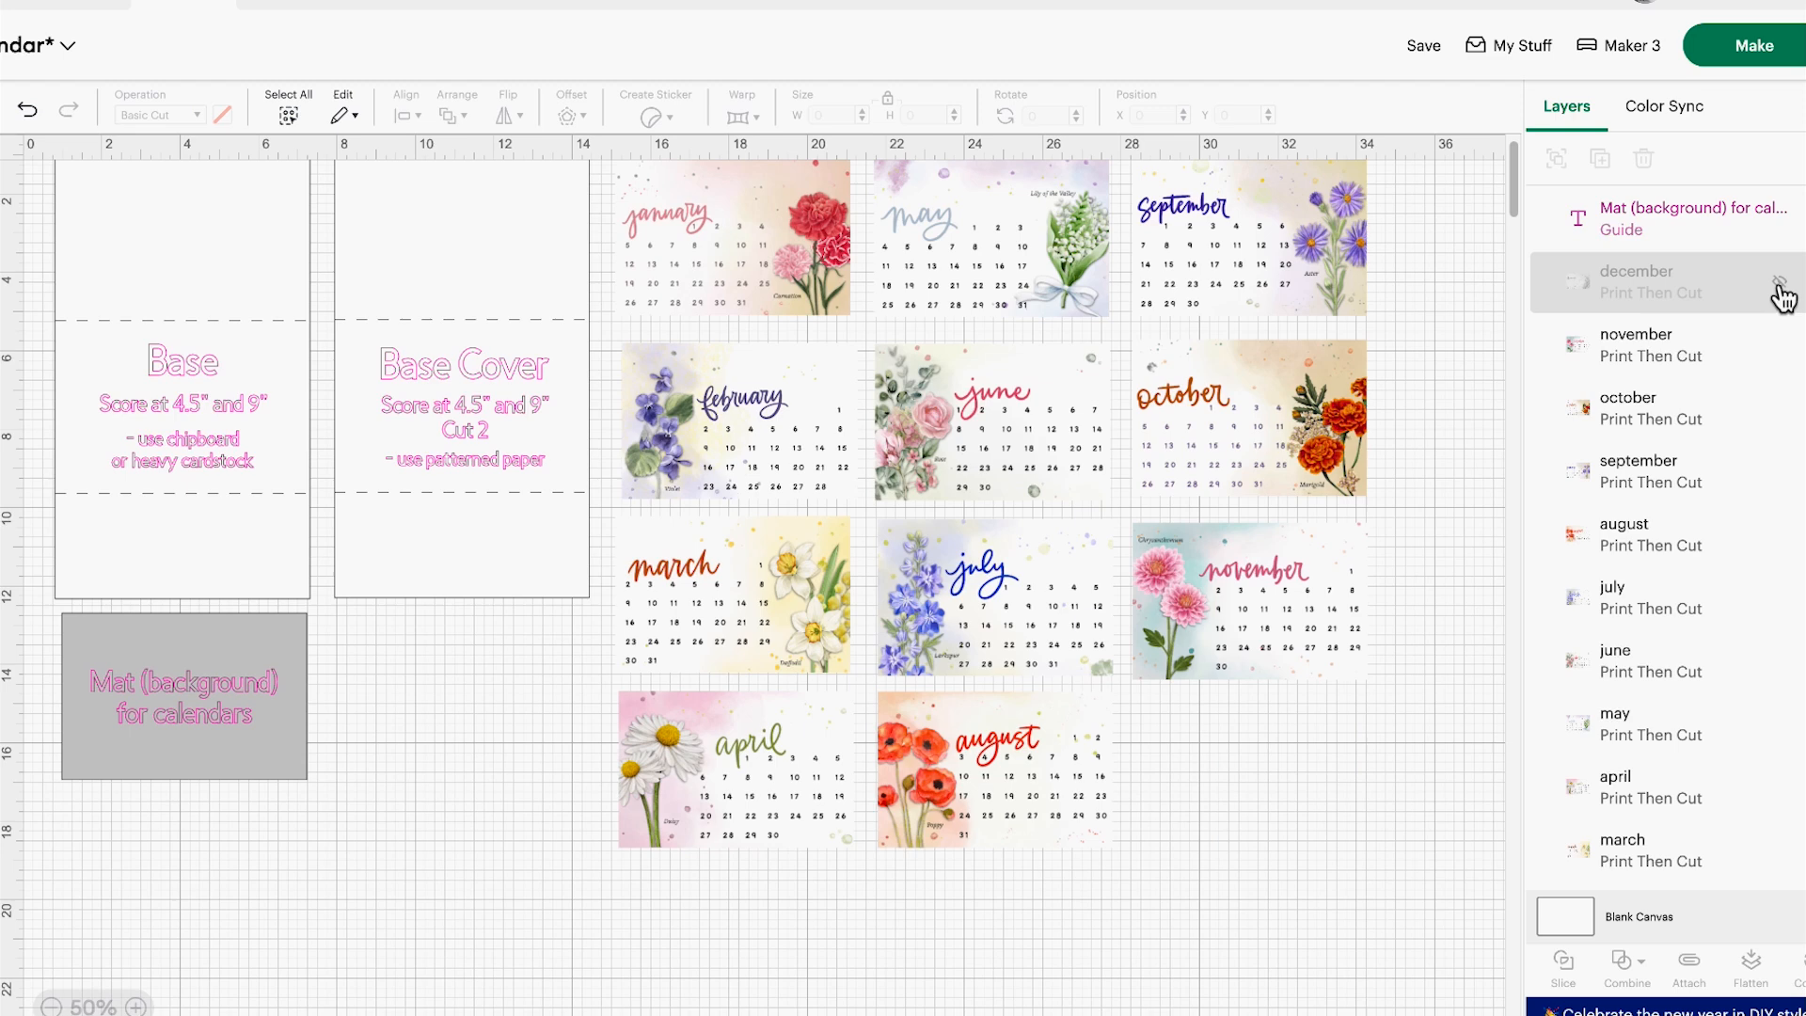
pyautogui.click(1779, 344)
pyautogui.click(1779, 407)
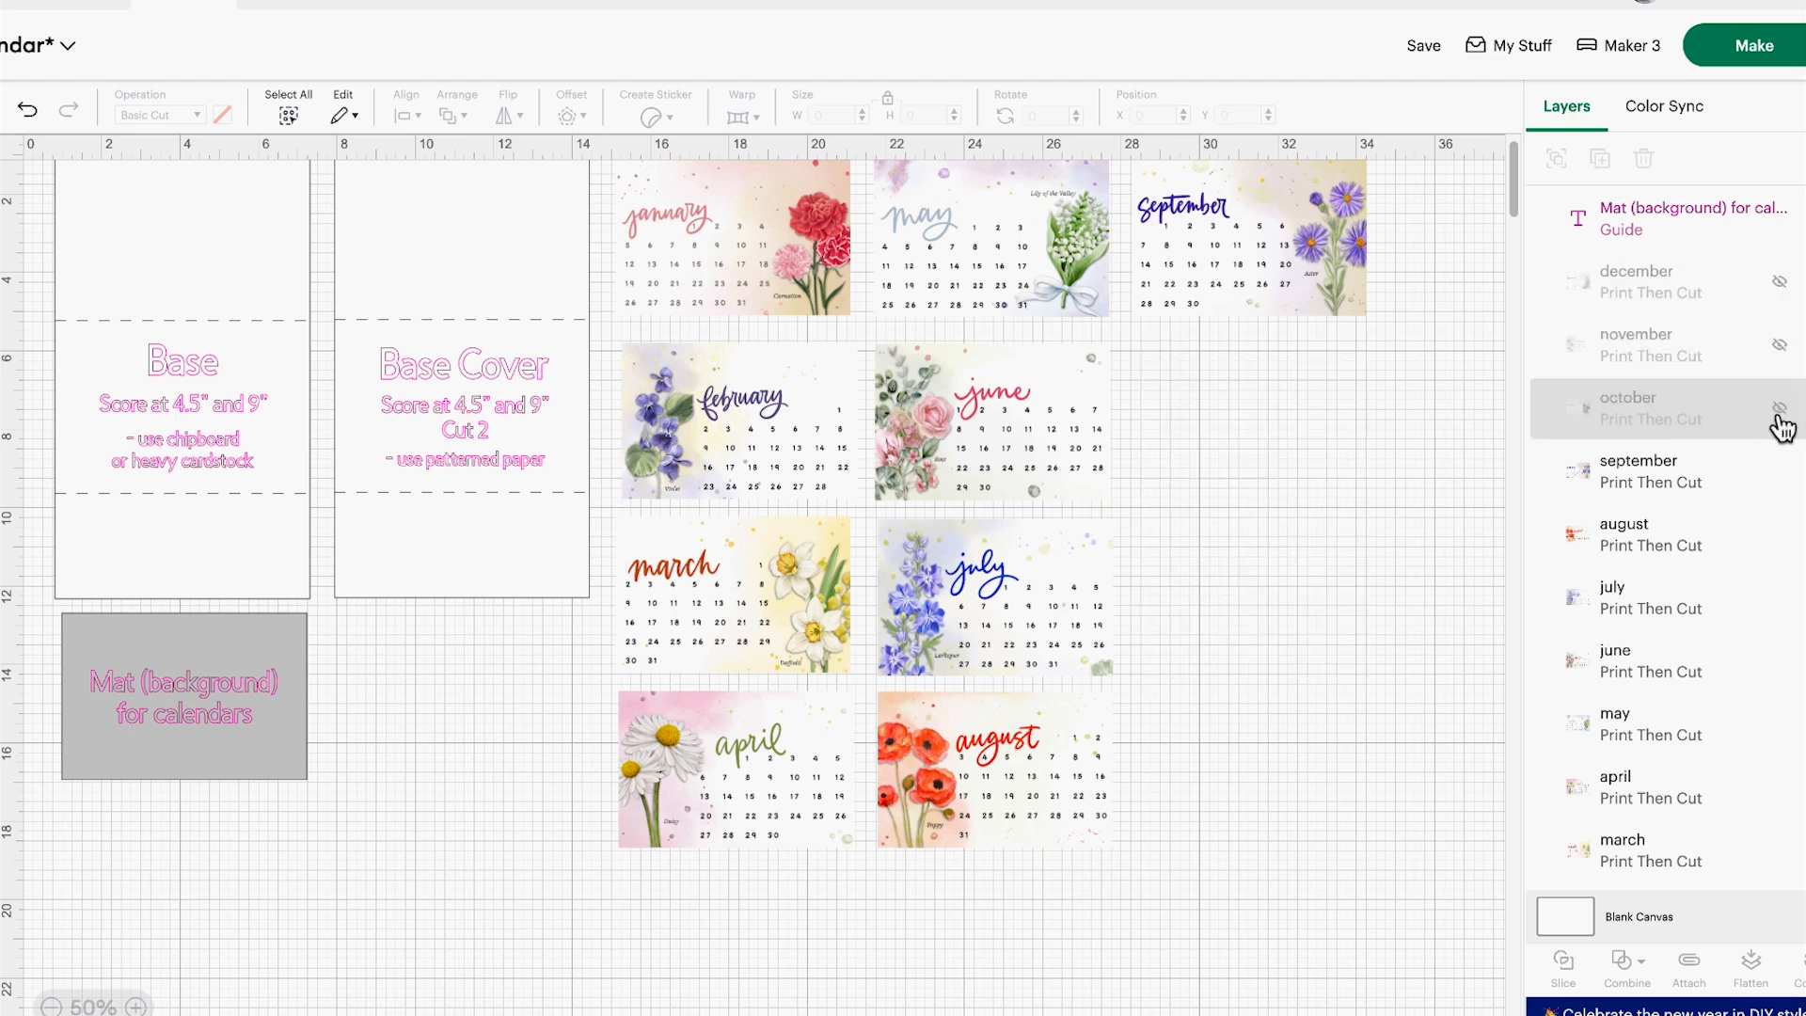
pyautogui.click(1779, 470)
pyautogui.click(1779, 534)
pyautogui.click(1779, 597)
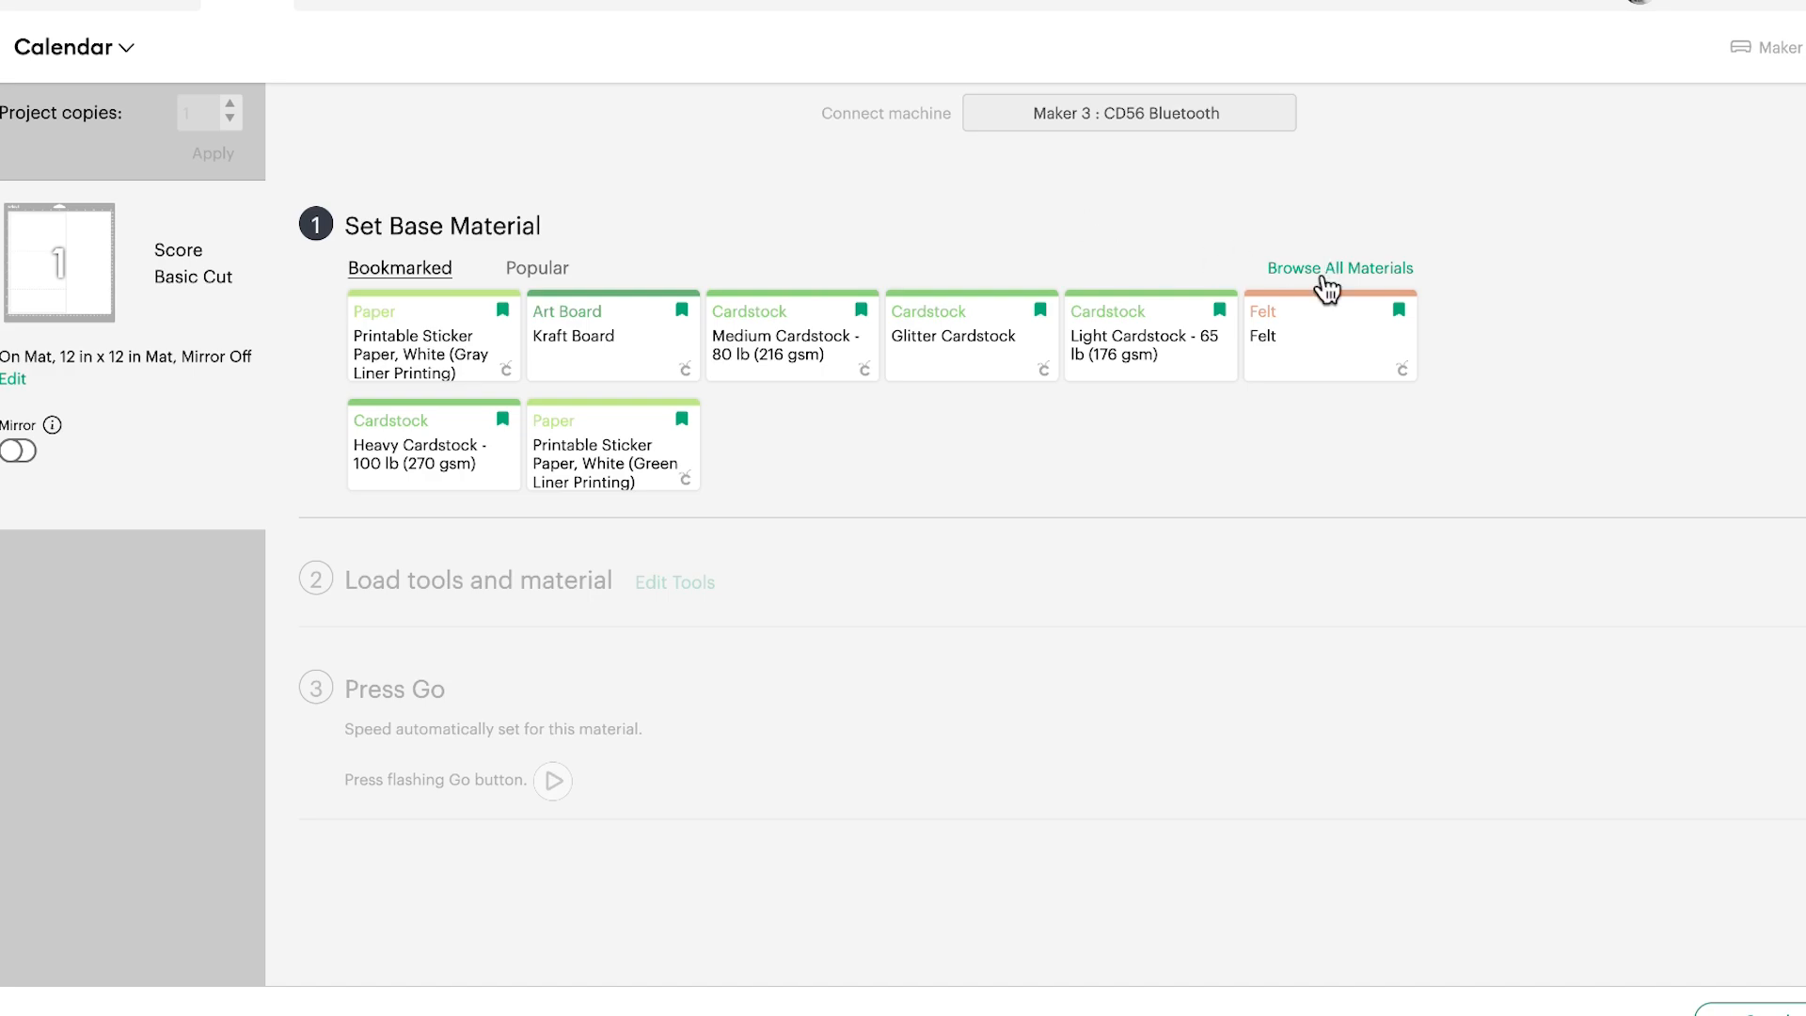
# Search all materials for "kraft board" and set Kraft Board as the base material
pyautogui.click(1327, 282)
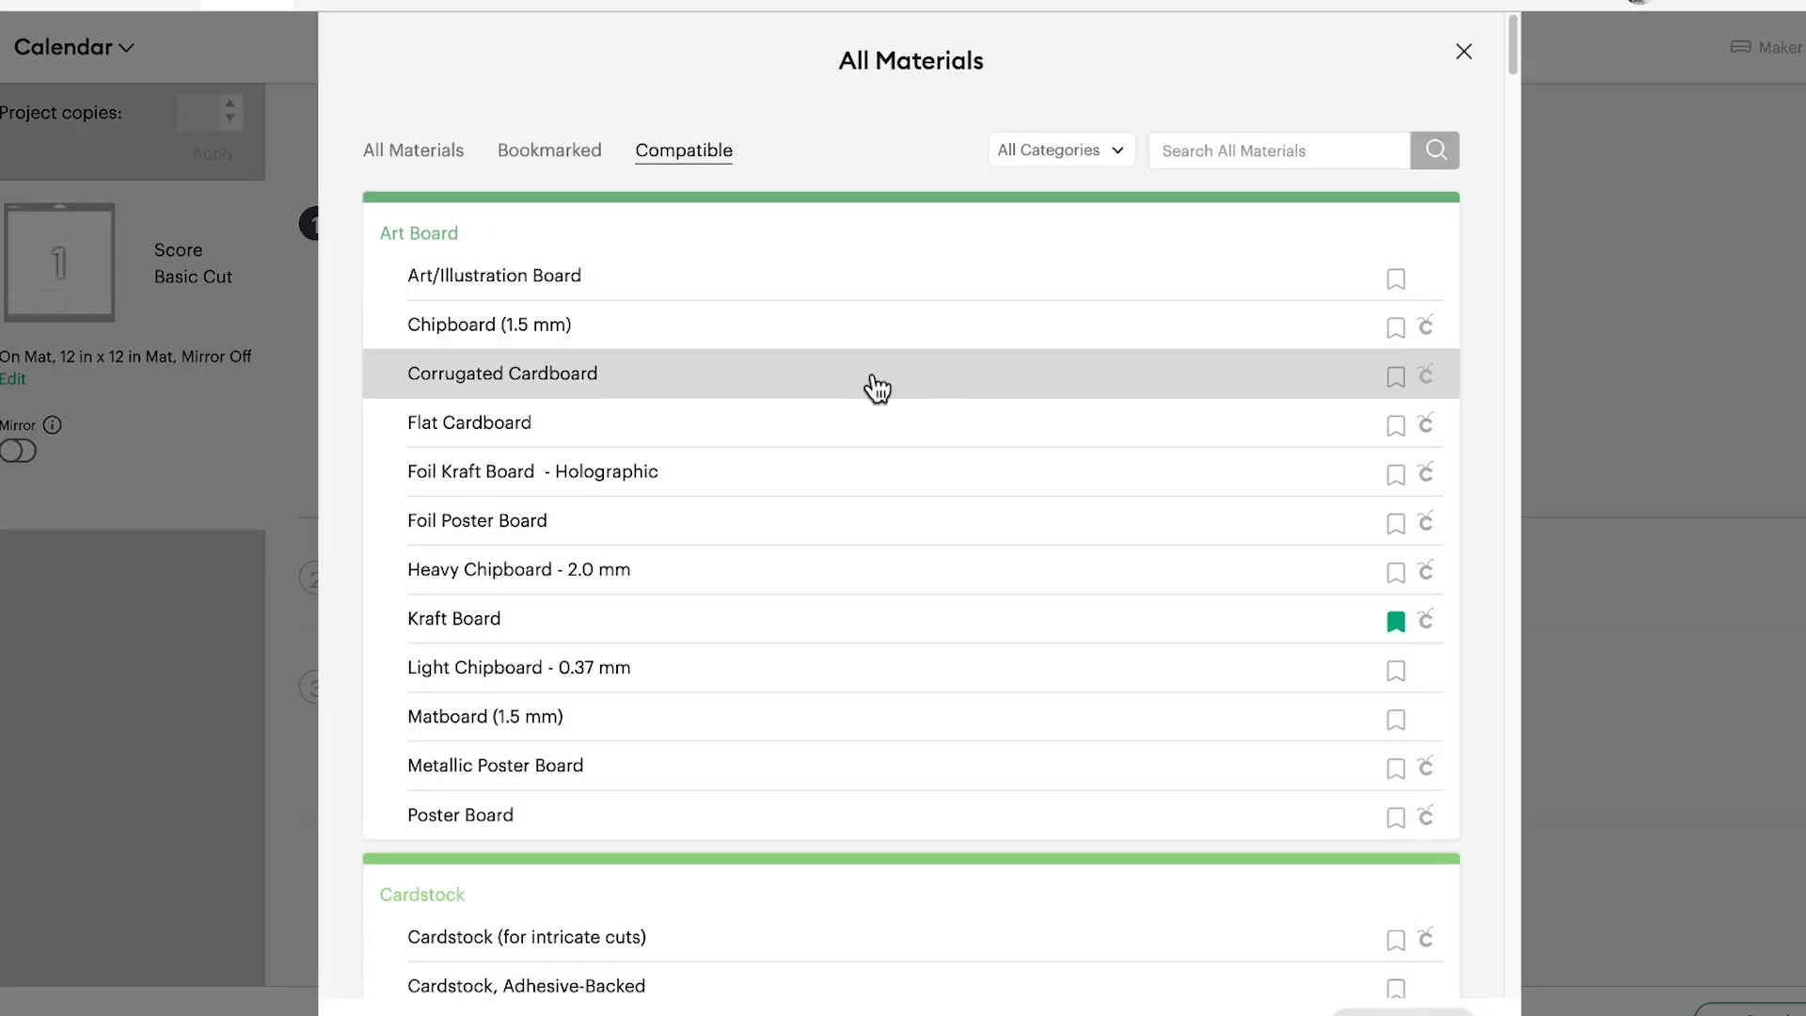
pyautogui.click(1204, 156)
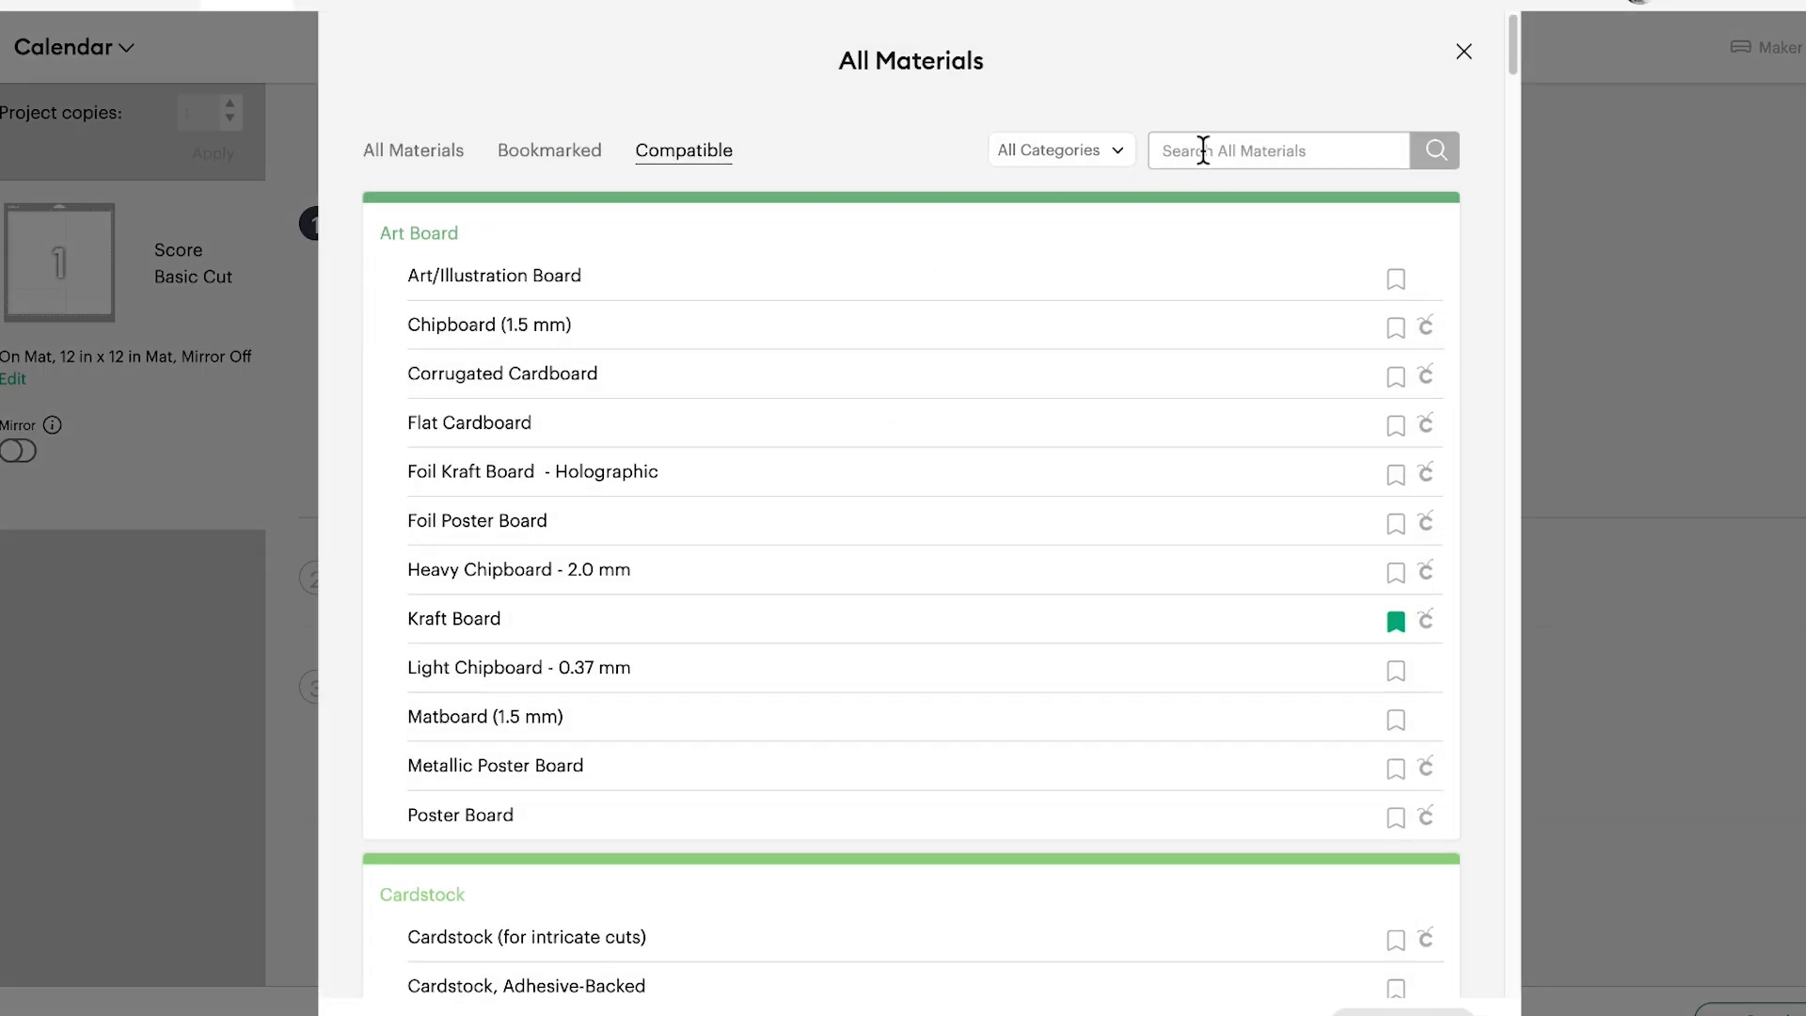
pyautogui.write('Ir')
pyautogui.press('BackSpace')
pyautogui.write('kraft board')
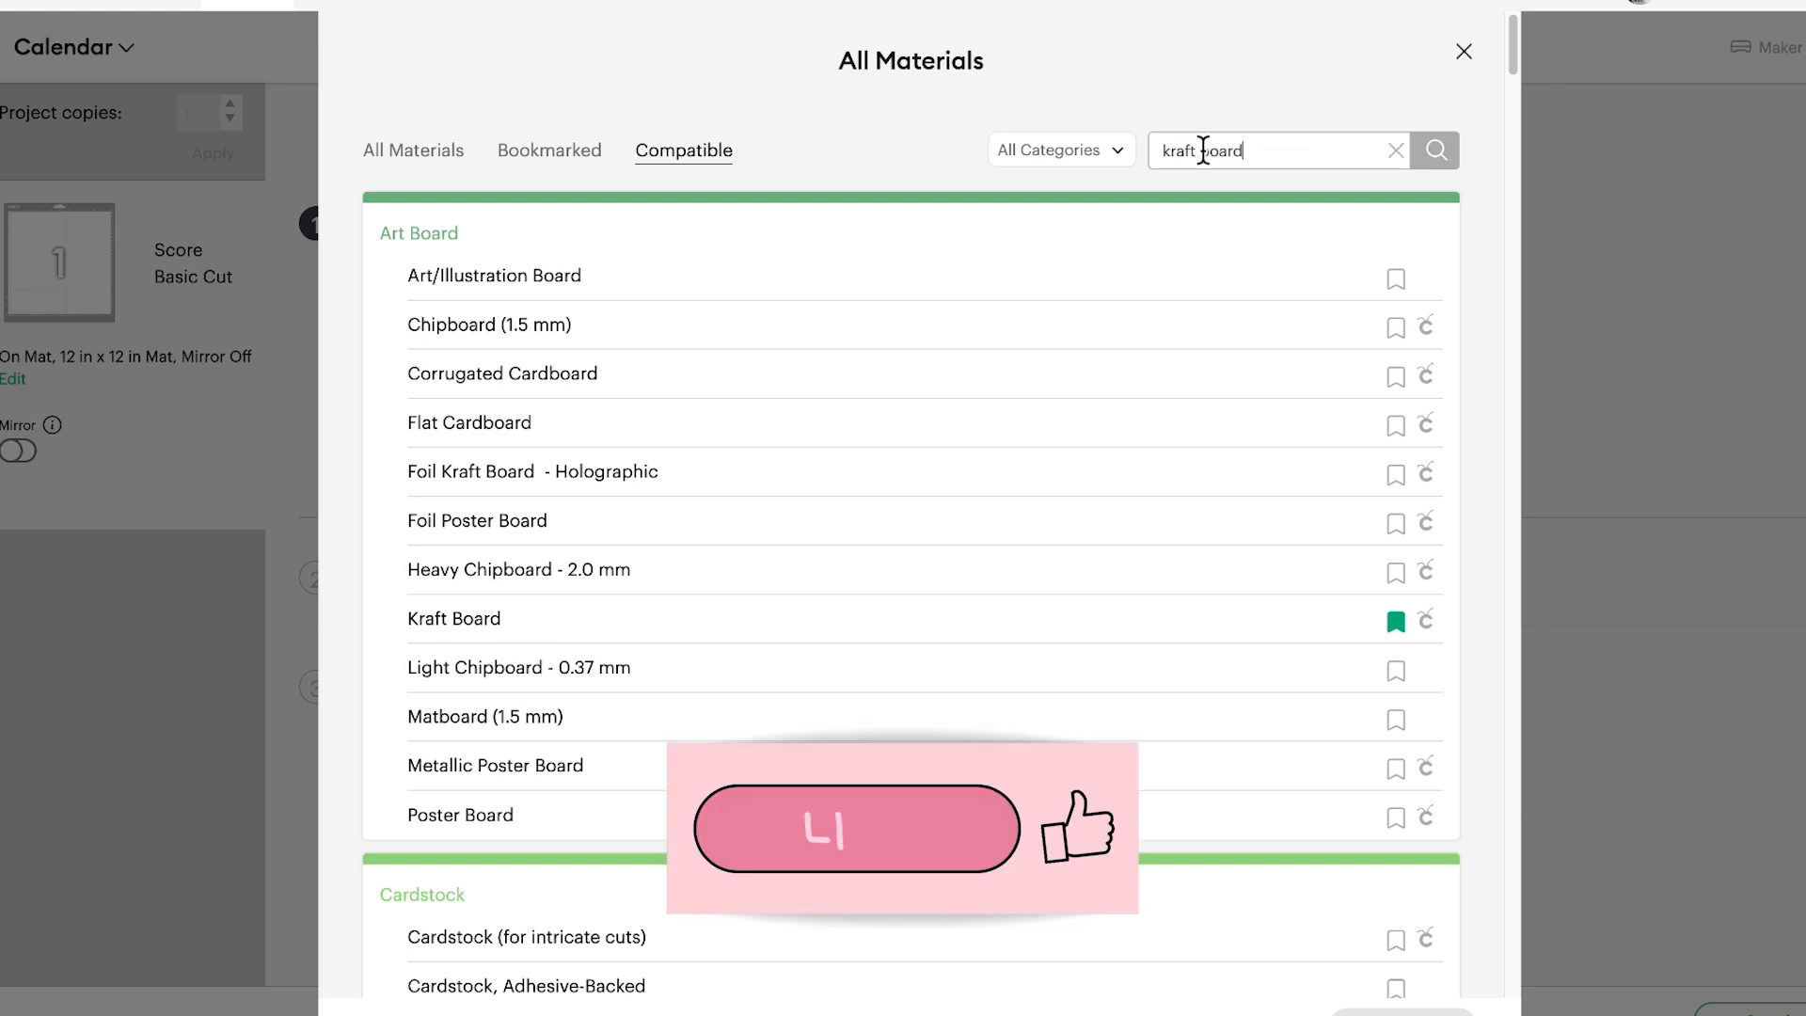
pyautogui.press('Return')
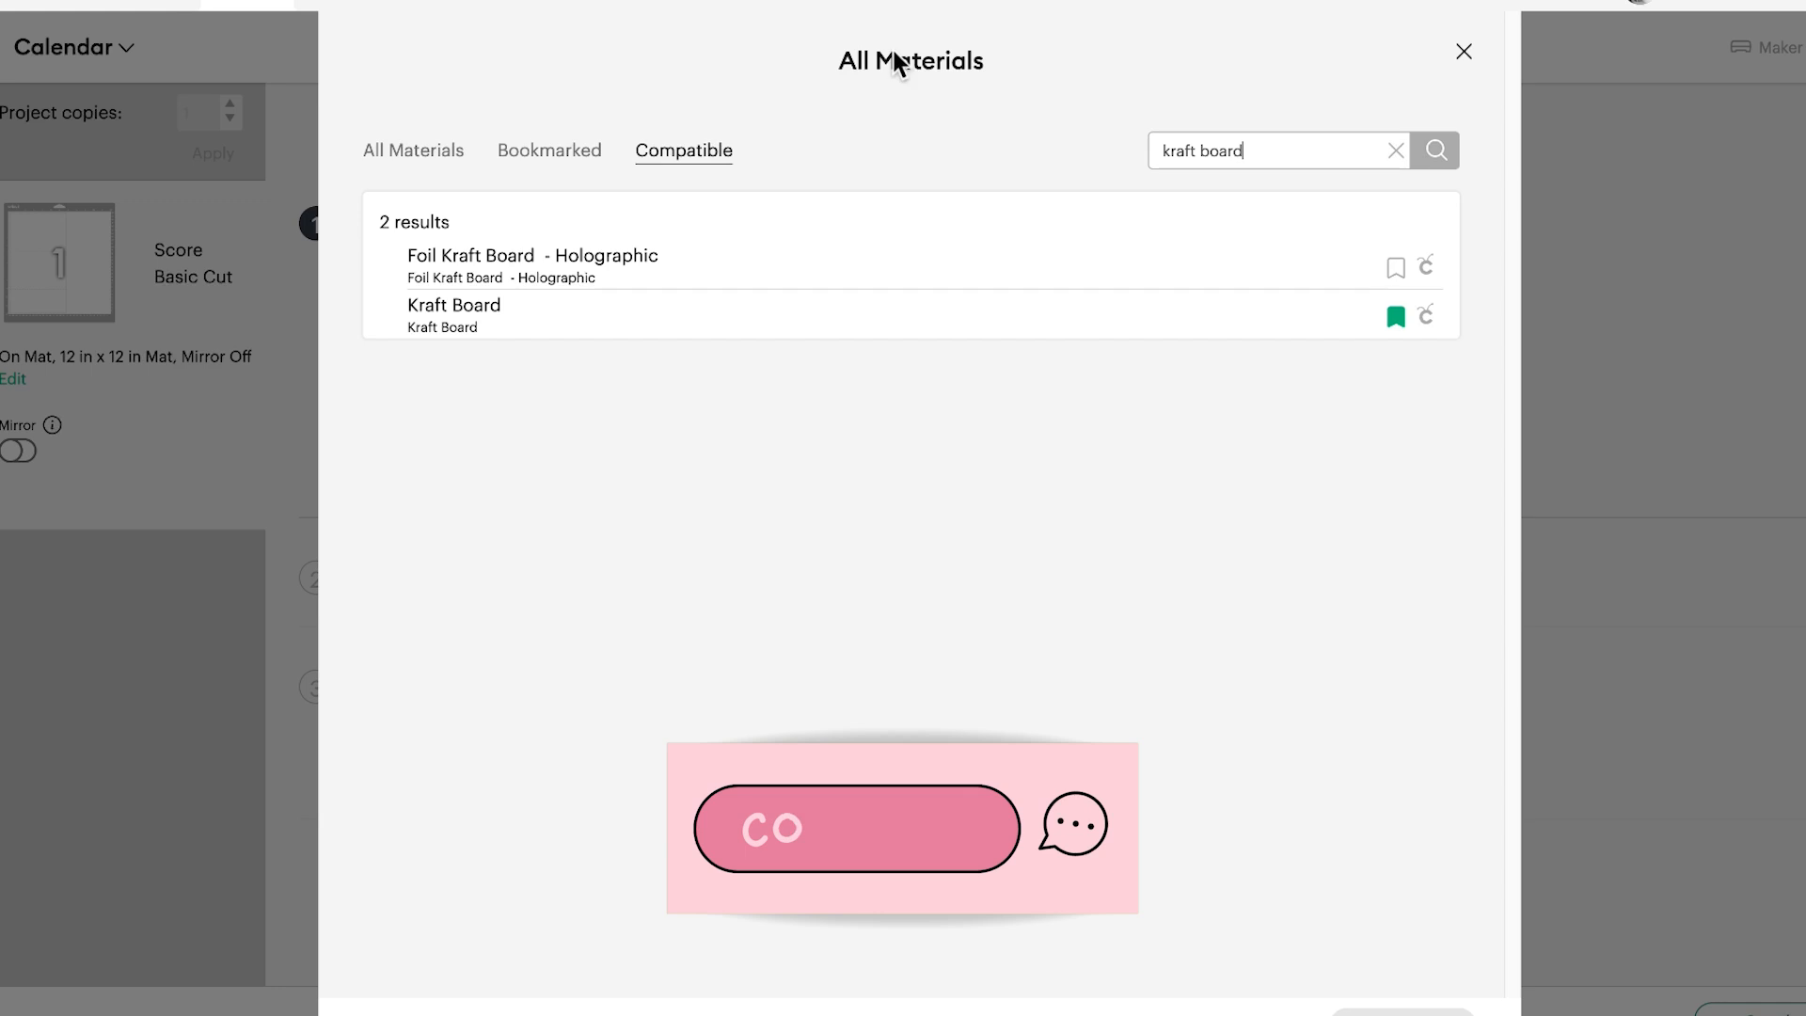
pyautogui.click(438, 322)
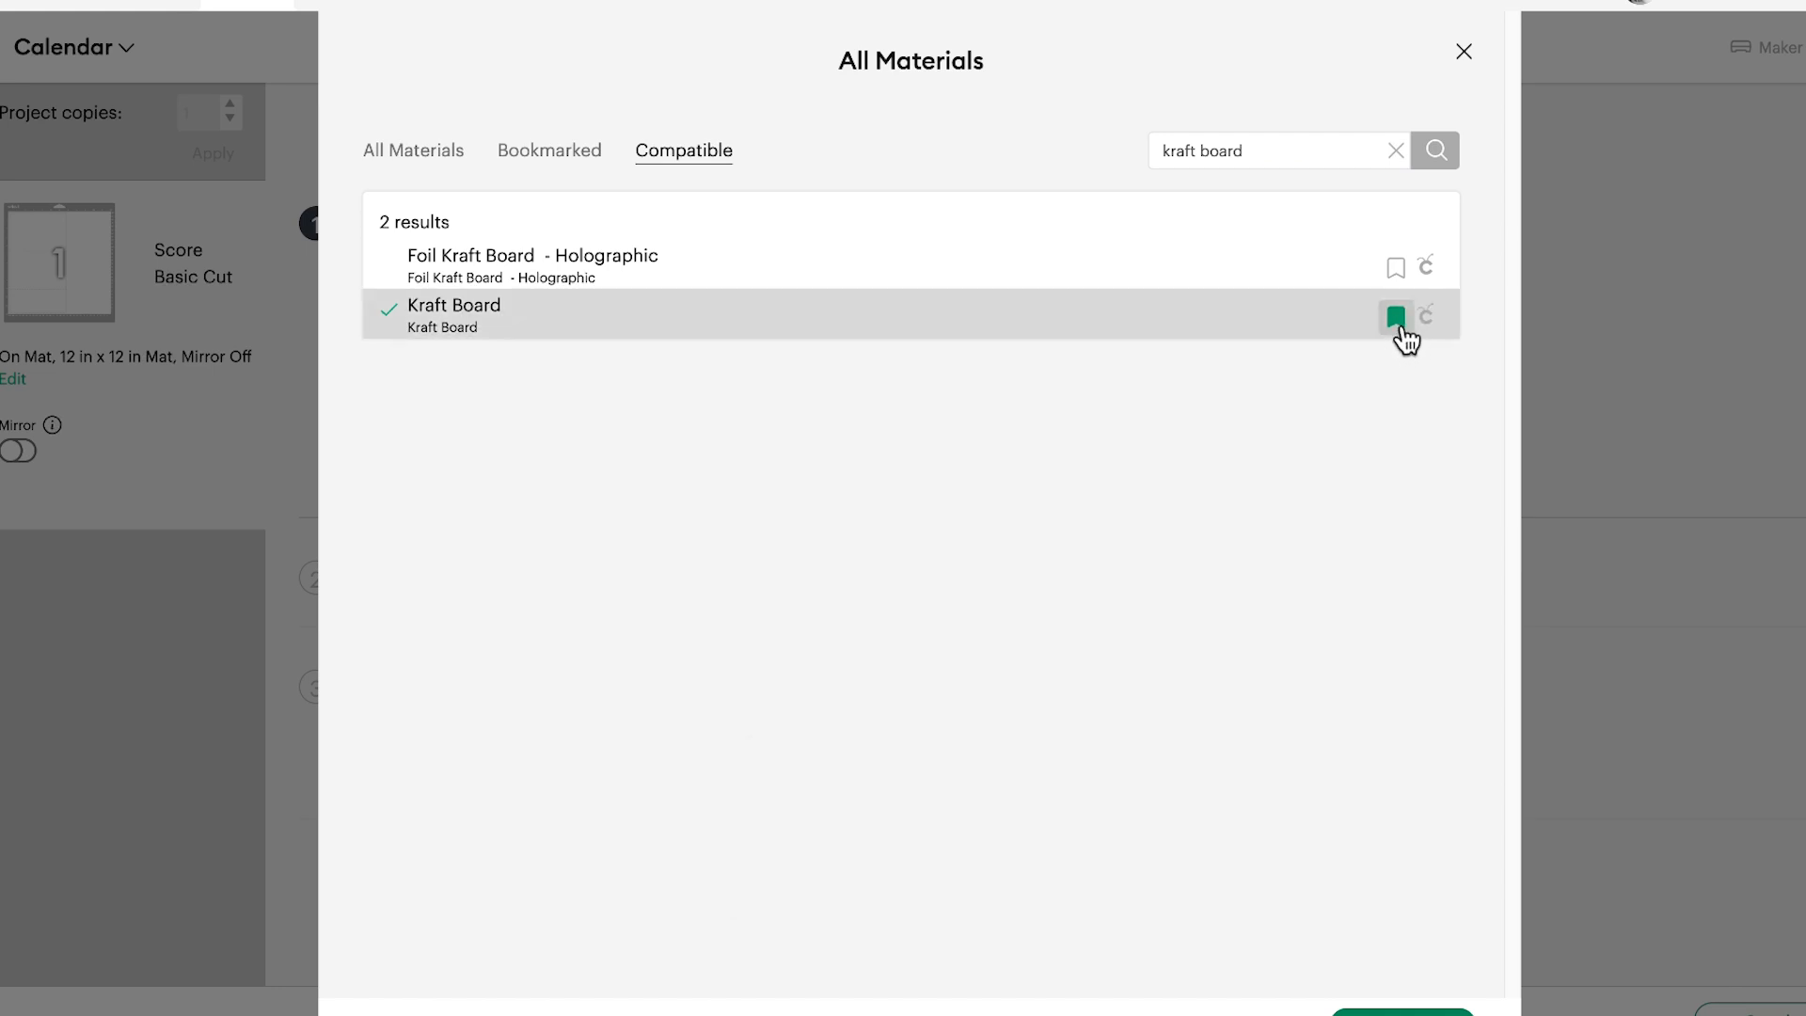
pyautogui.click(1405, 1011)
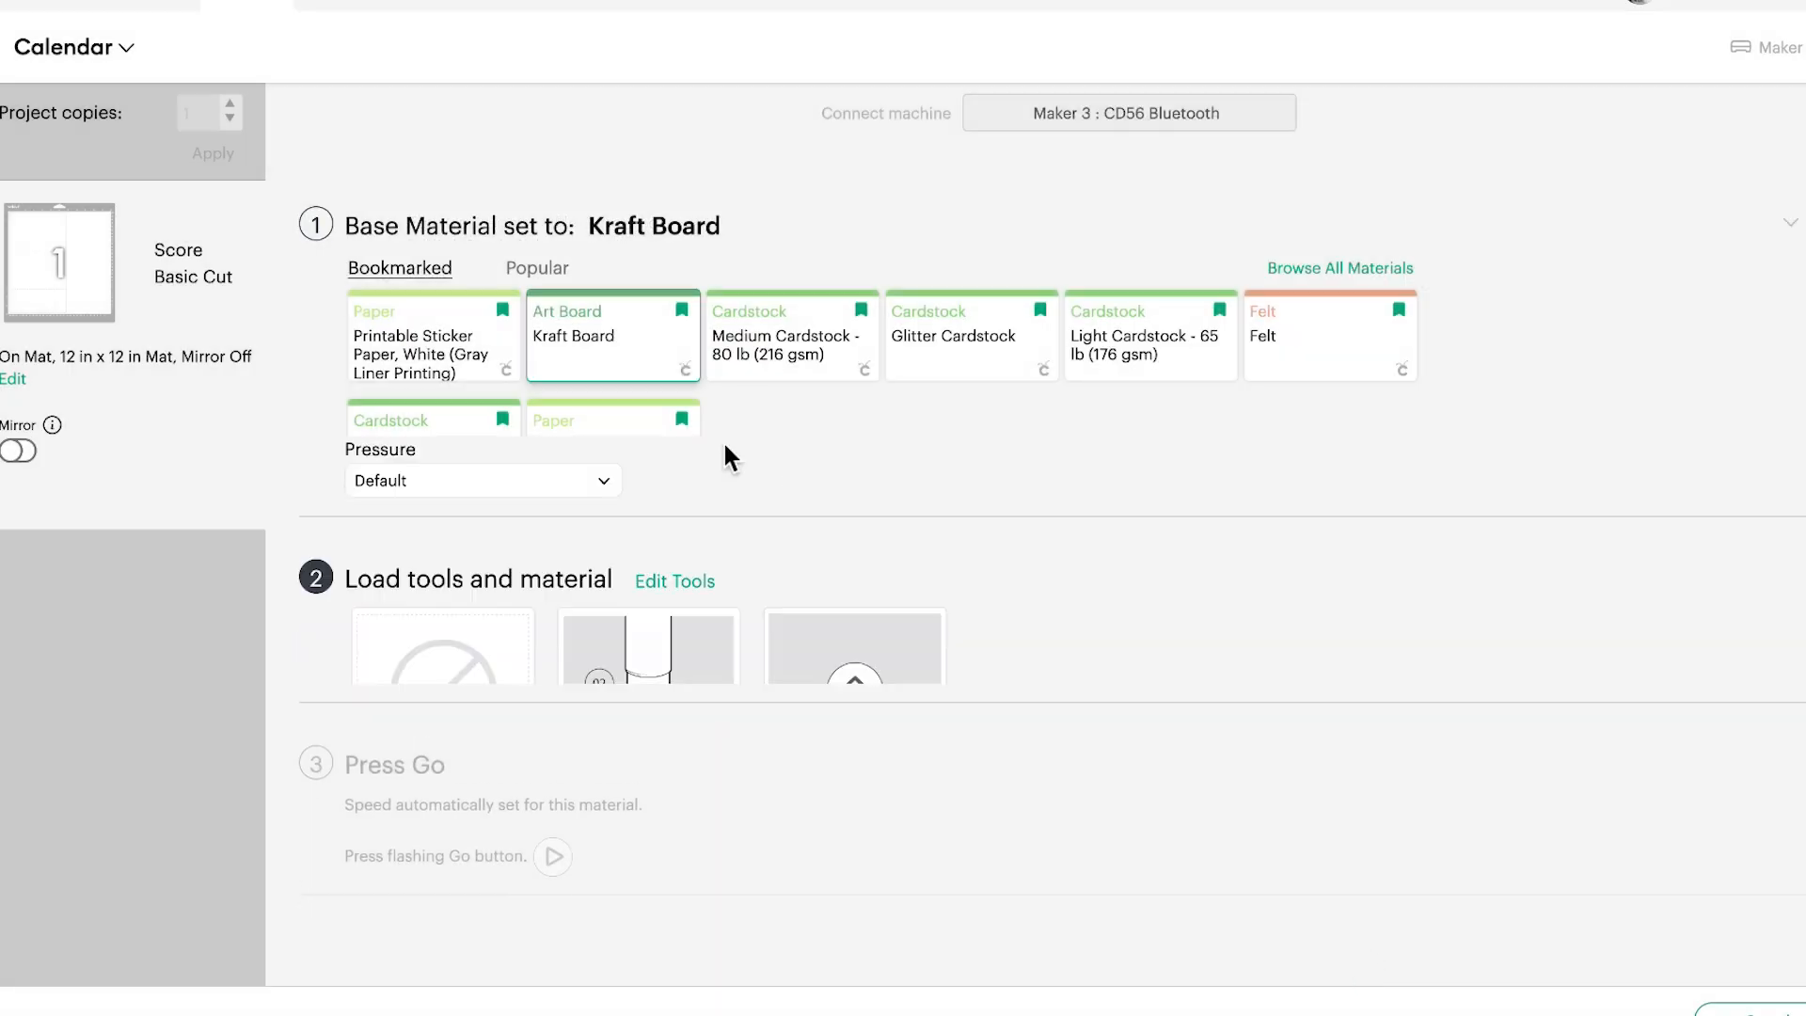
pyautogui.click(659, 233)
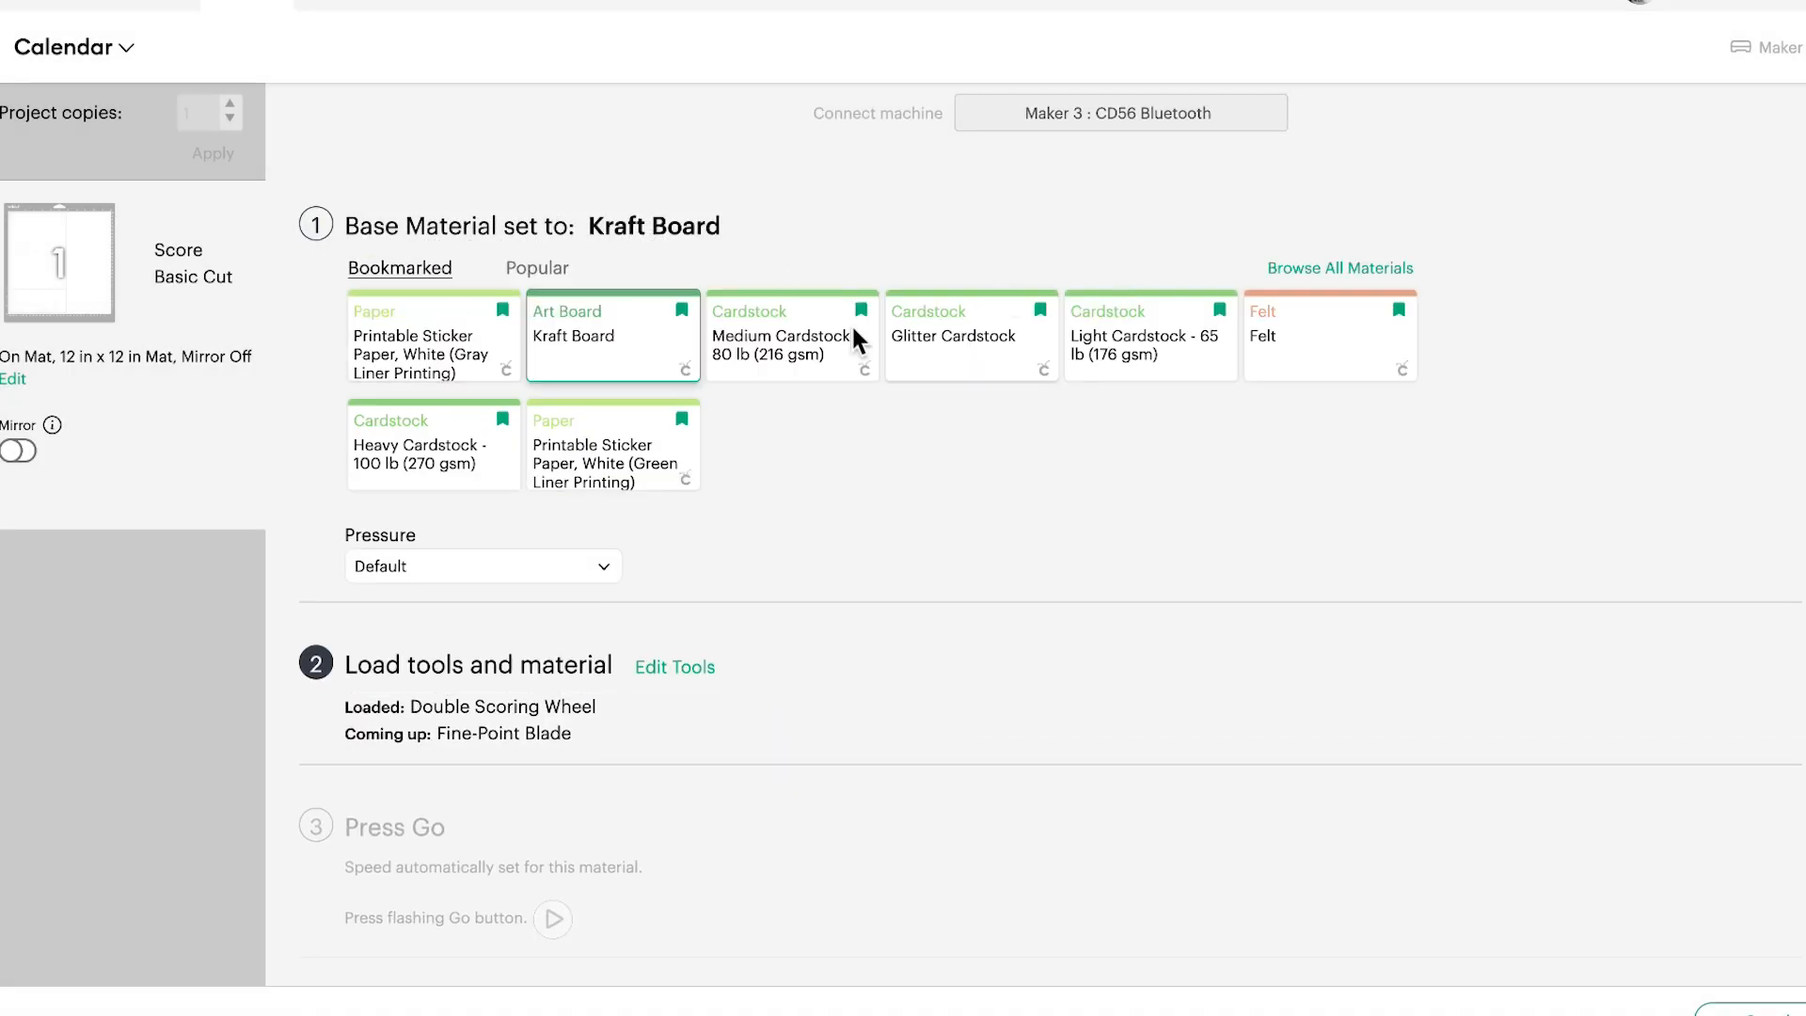
pyautogui.click(598, 372)
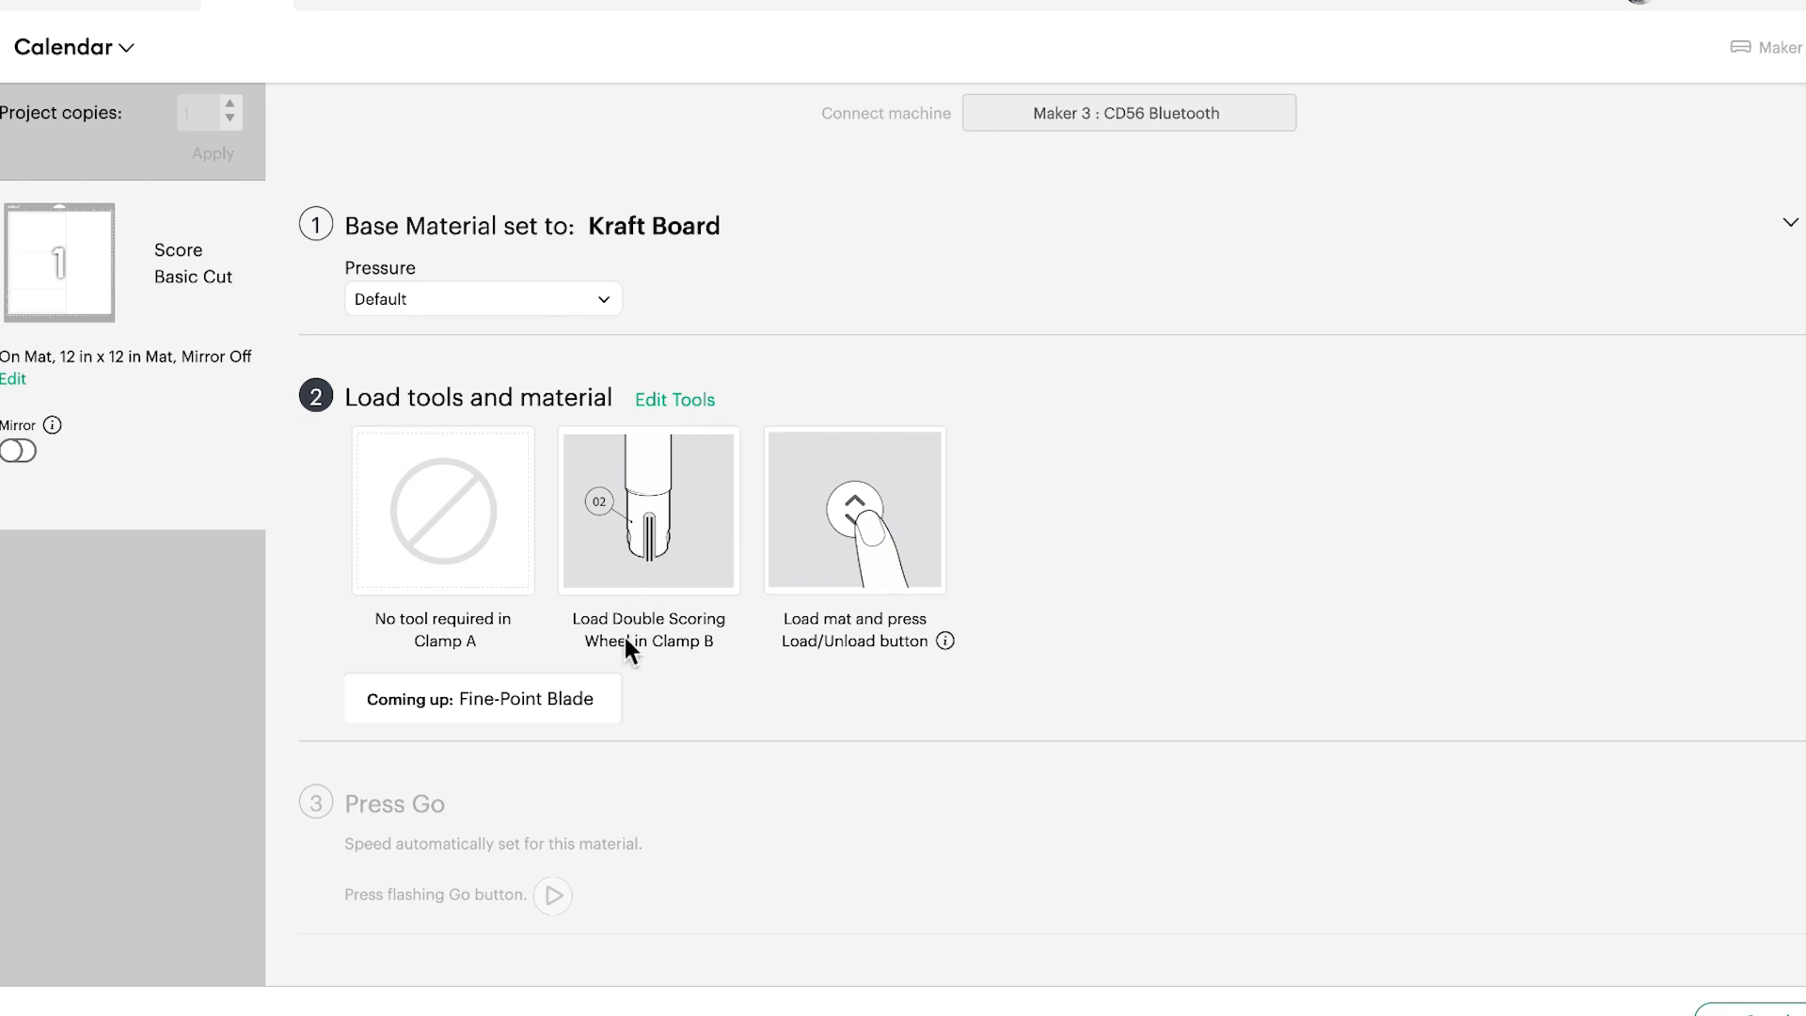
# Change the scoring tool to the Single Scoring Wheel and apply the tool options
pyautogui.click(663, 408)
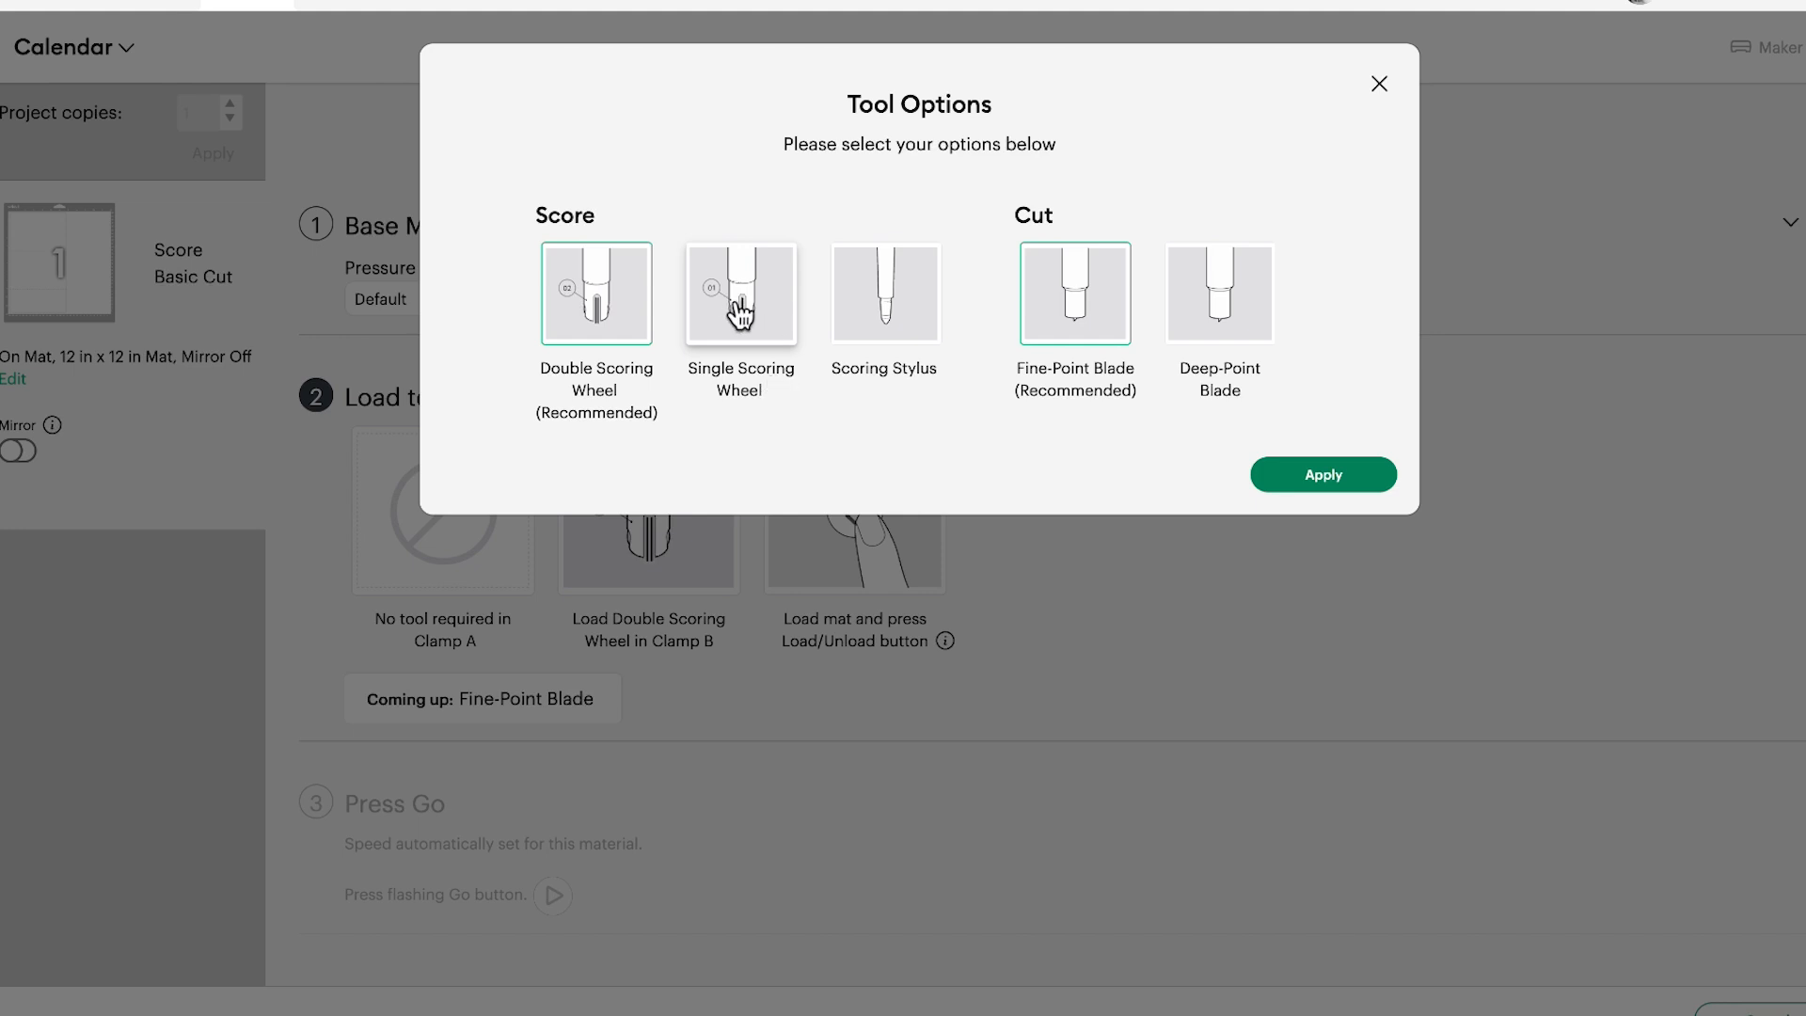
pyautogui.click(740, 314)
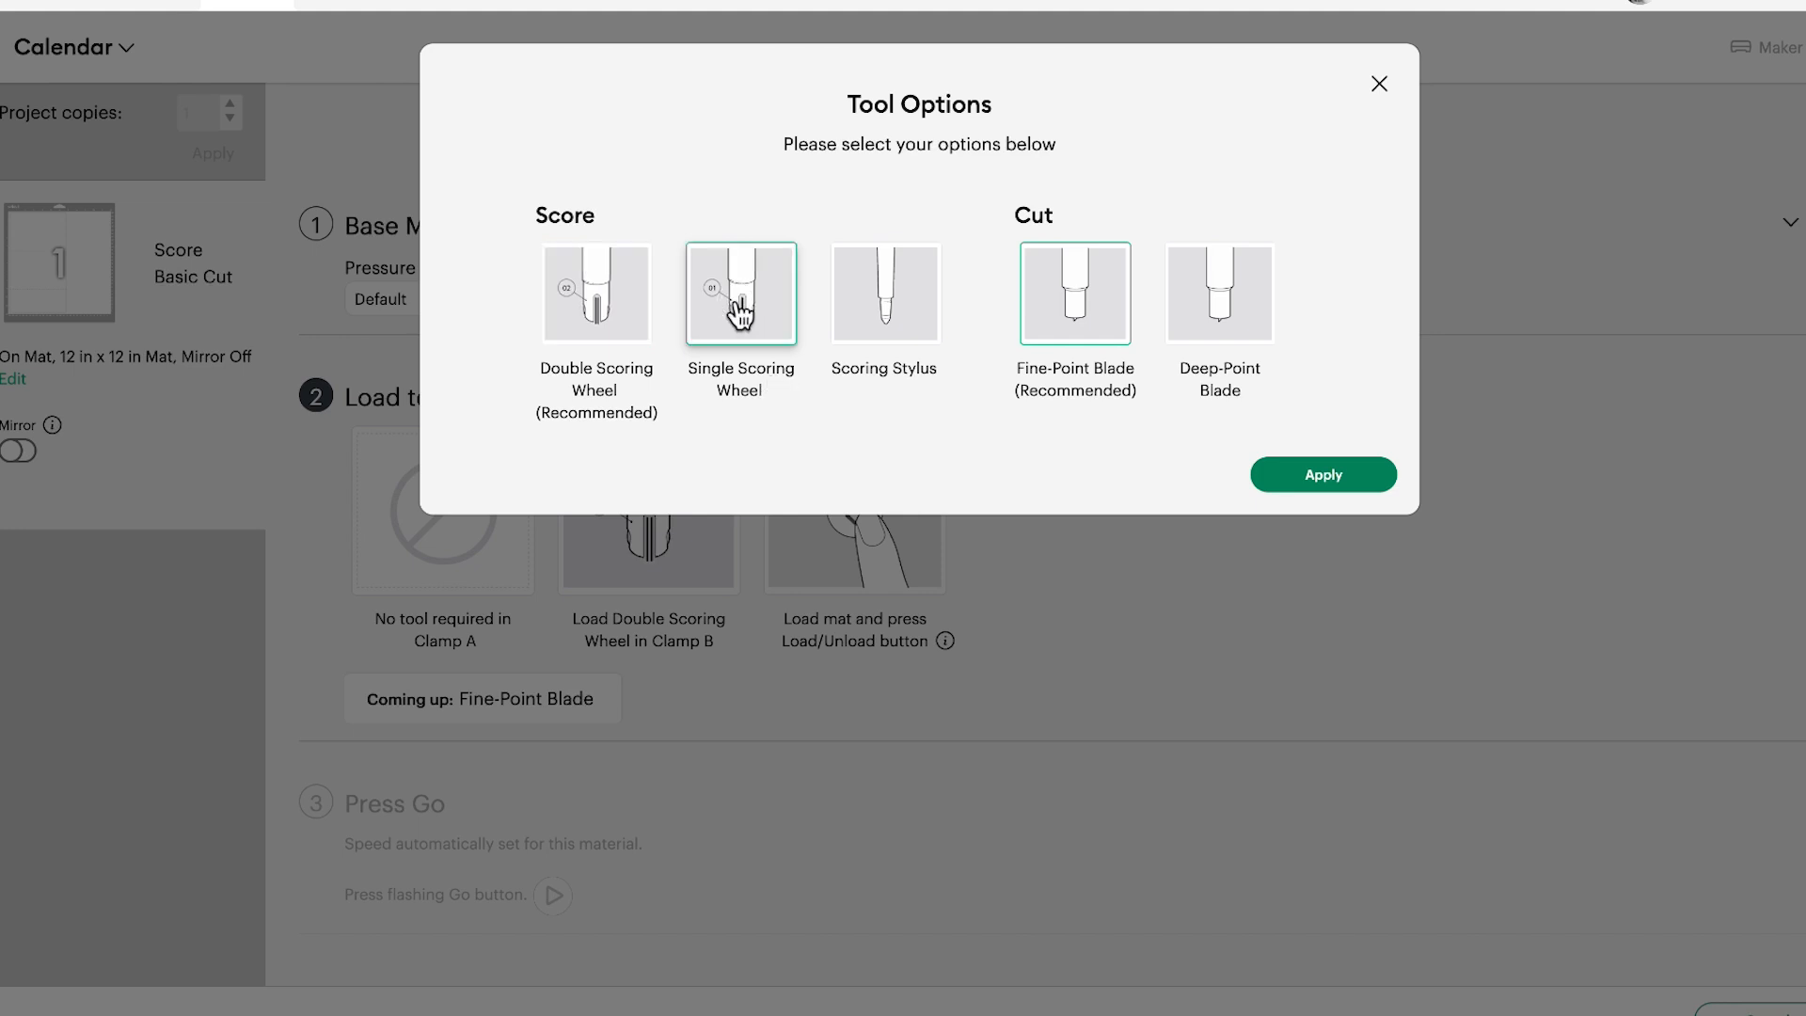
pyautogui.click(1308, 478)
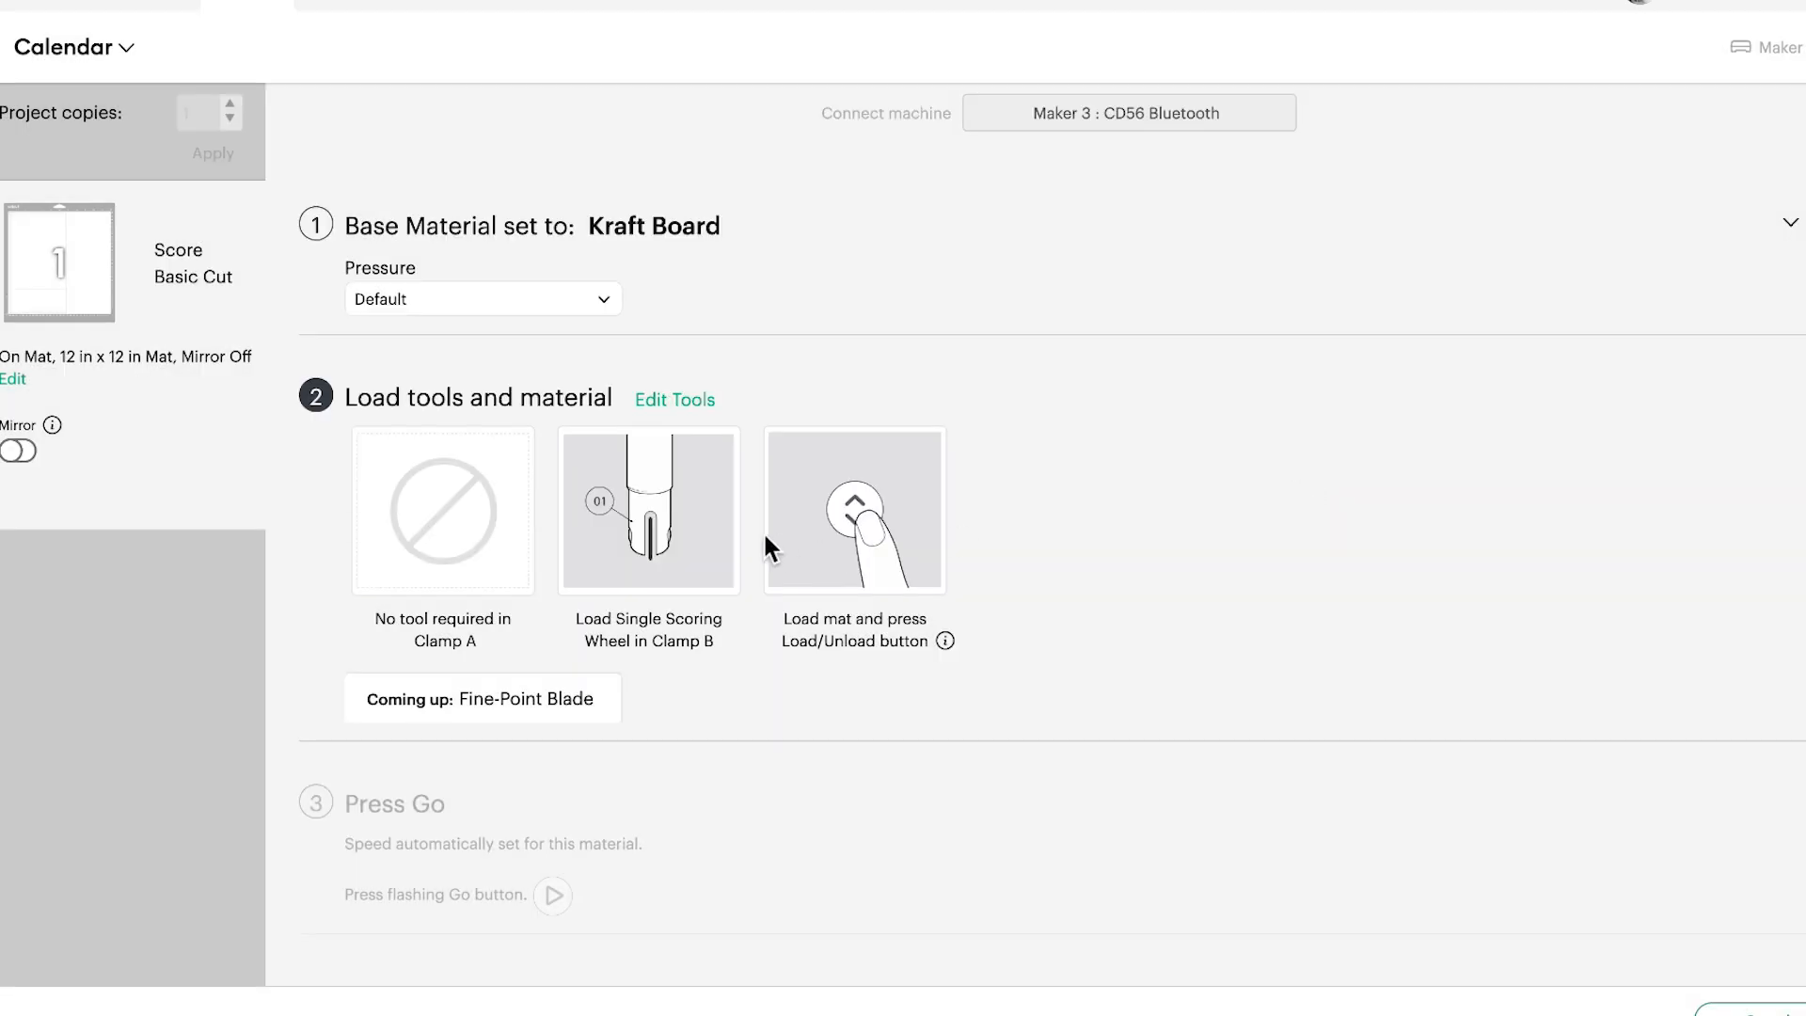
# Reopen the tool options, compare the Scoring Stylus with the Single Scoring Wheel, and apply the Single Scoring Wheel again
pyautogui.click(682, 403)
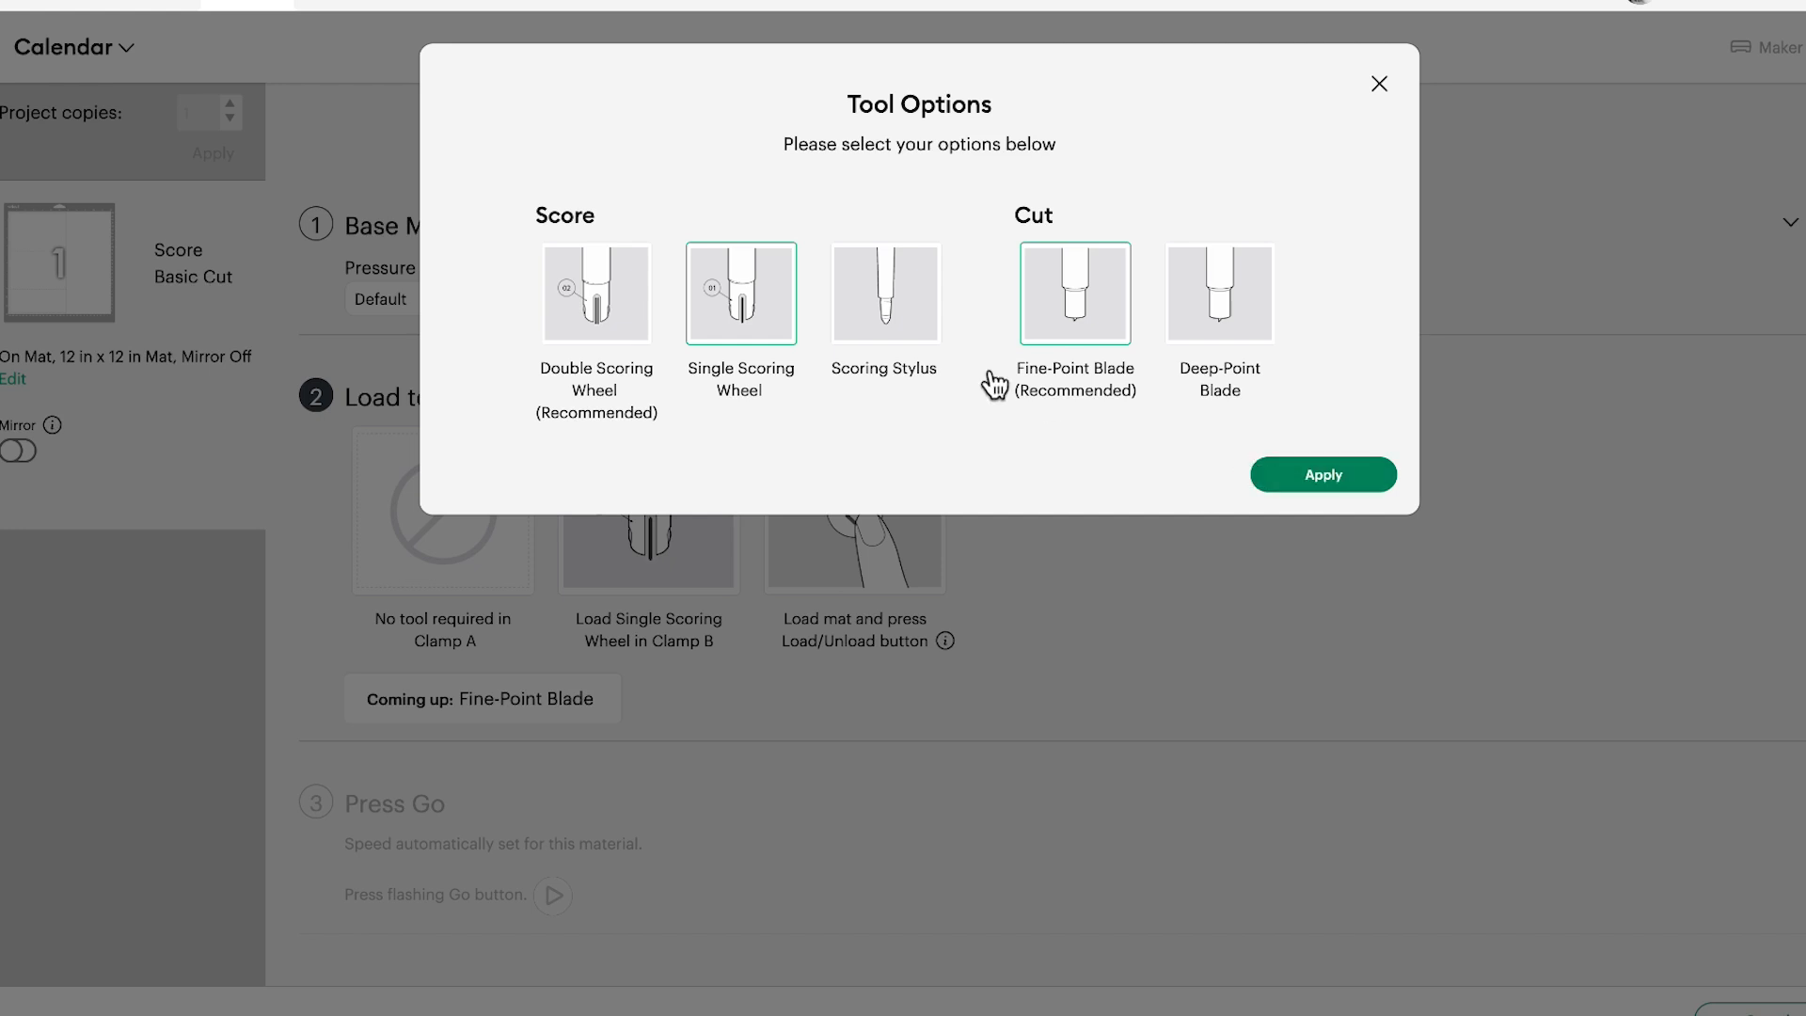
pyautogui.click(931, 329)
pyautogui.click(785, 324)
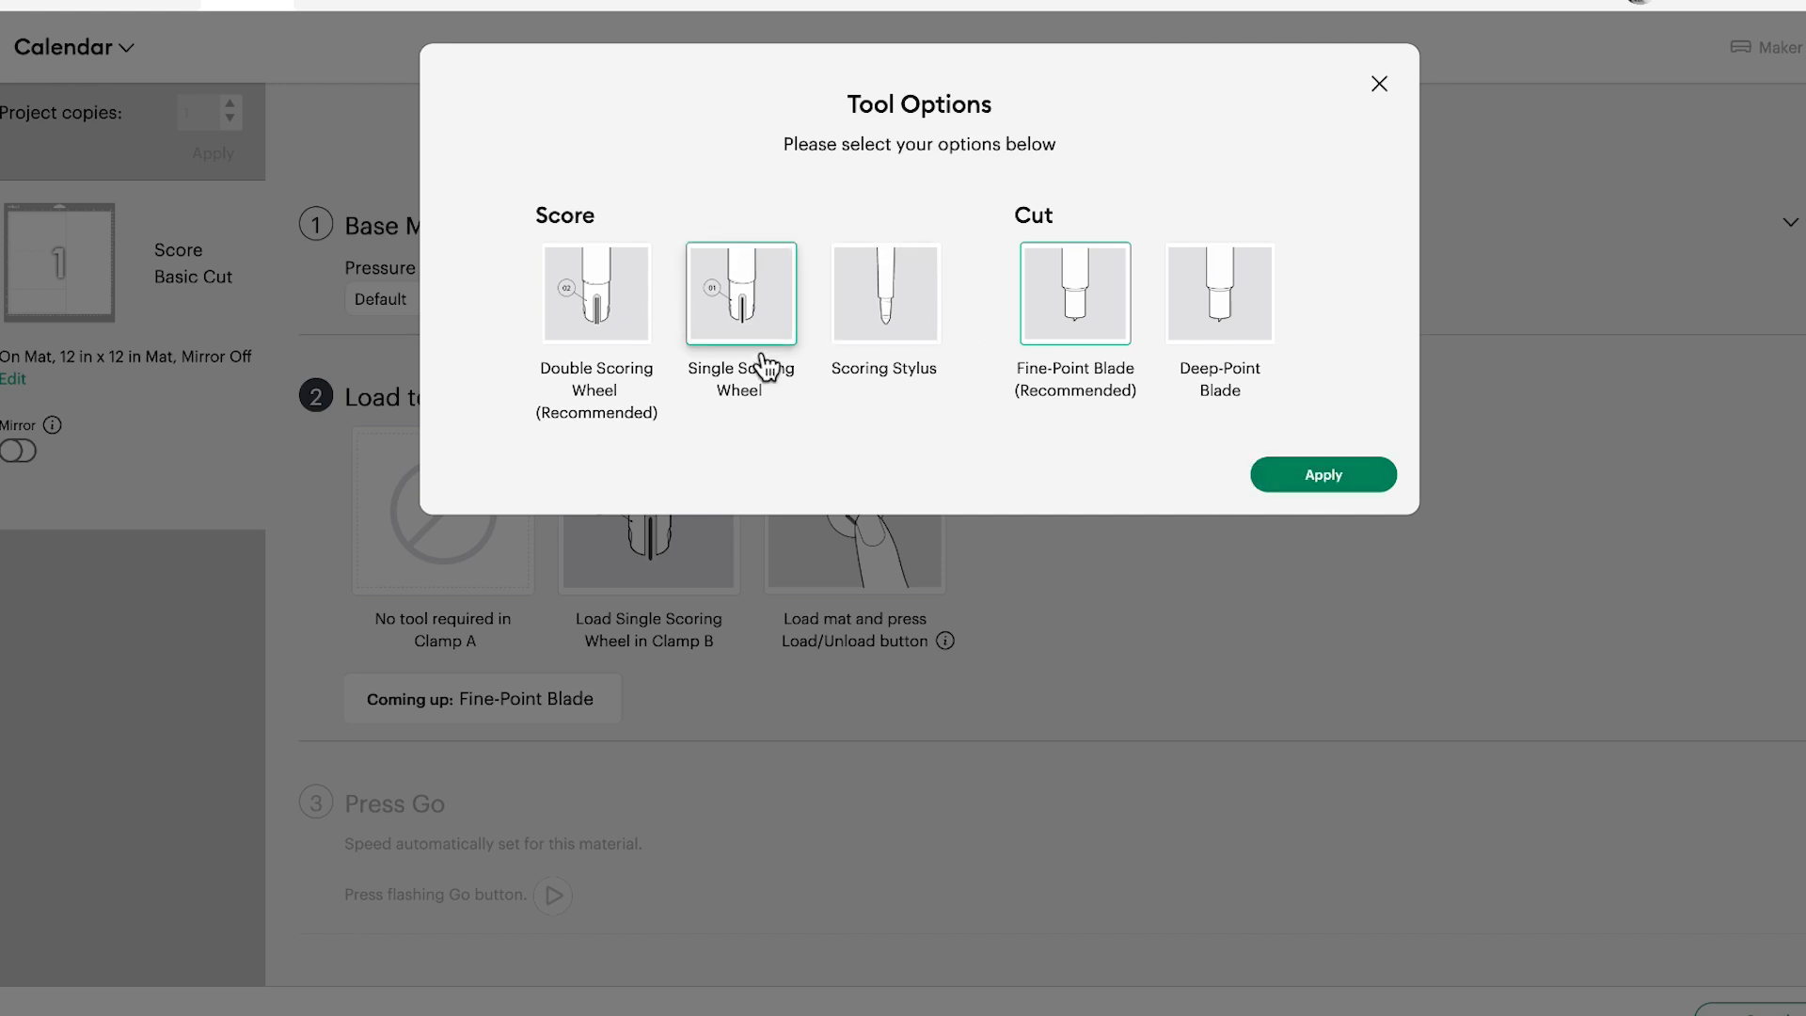
pyautogui.click(1305, 478)
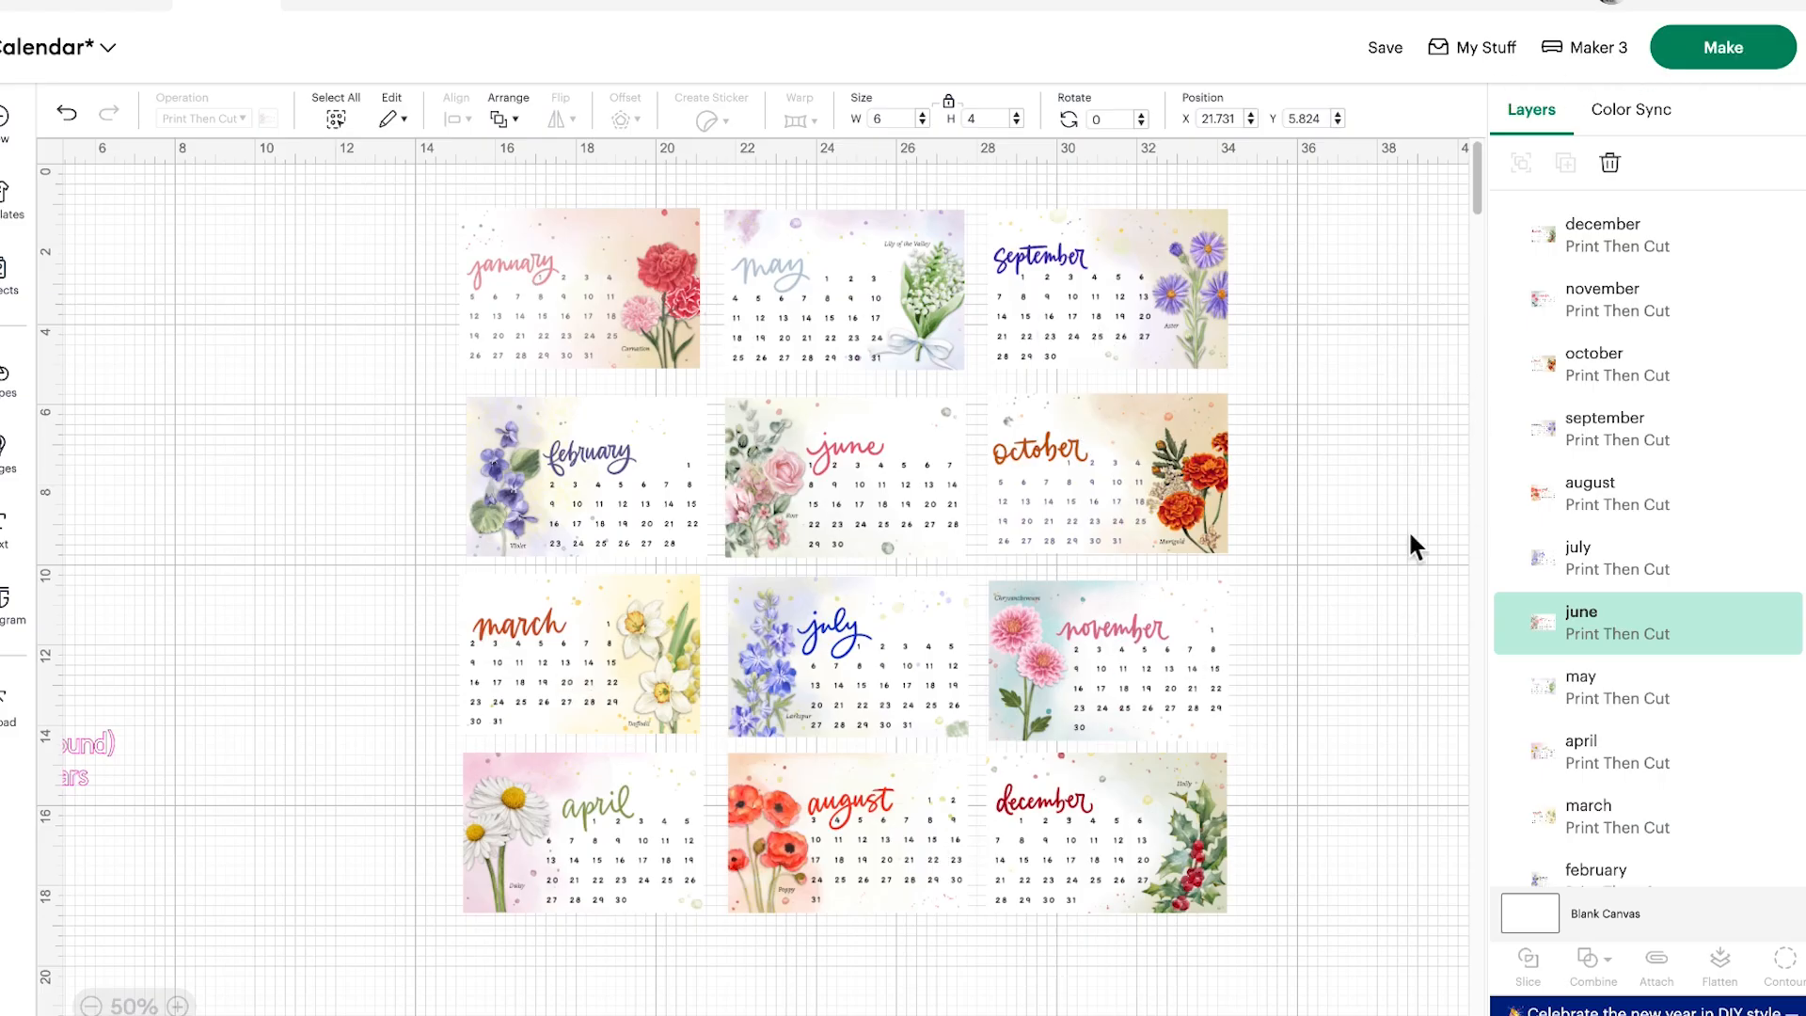
# Send the calendar pages to the mat preview and check the layouts of mats 2 to 4 before returning to mat 1
pyautogui.click(1717, 63)
pyautogui.scroll(-1, 52, 546)
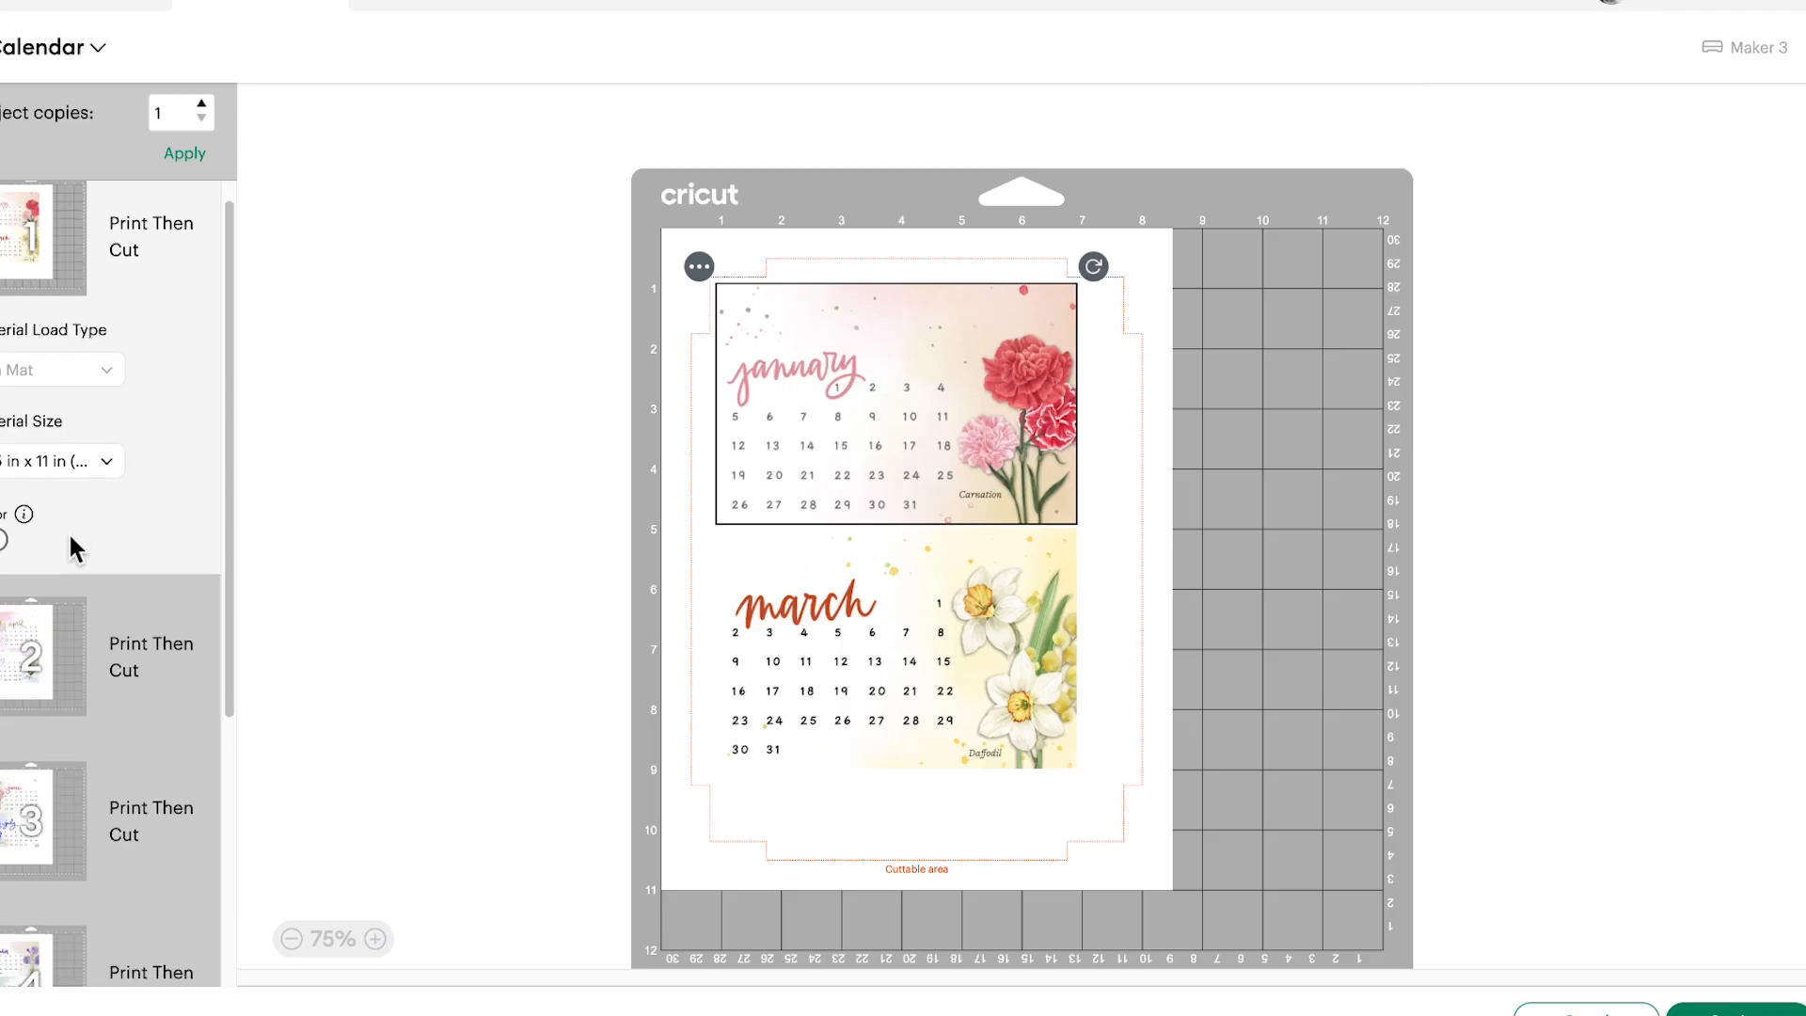
pyautogui.scroll(-1, 67, 532)
pyautogui.click(64, 535)
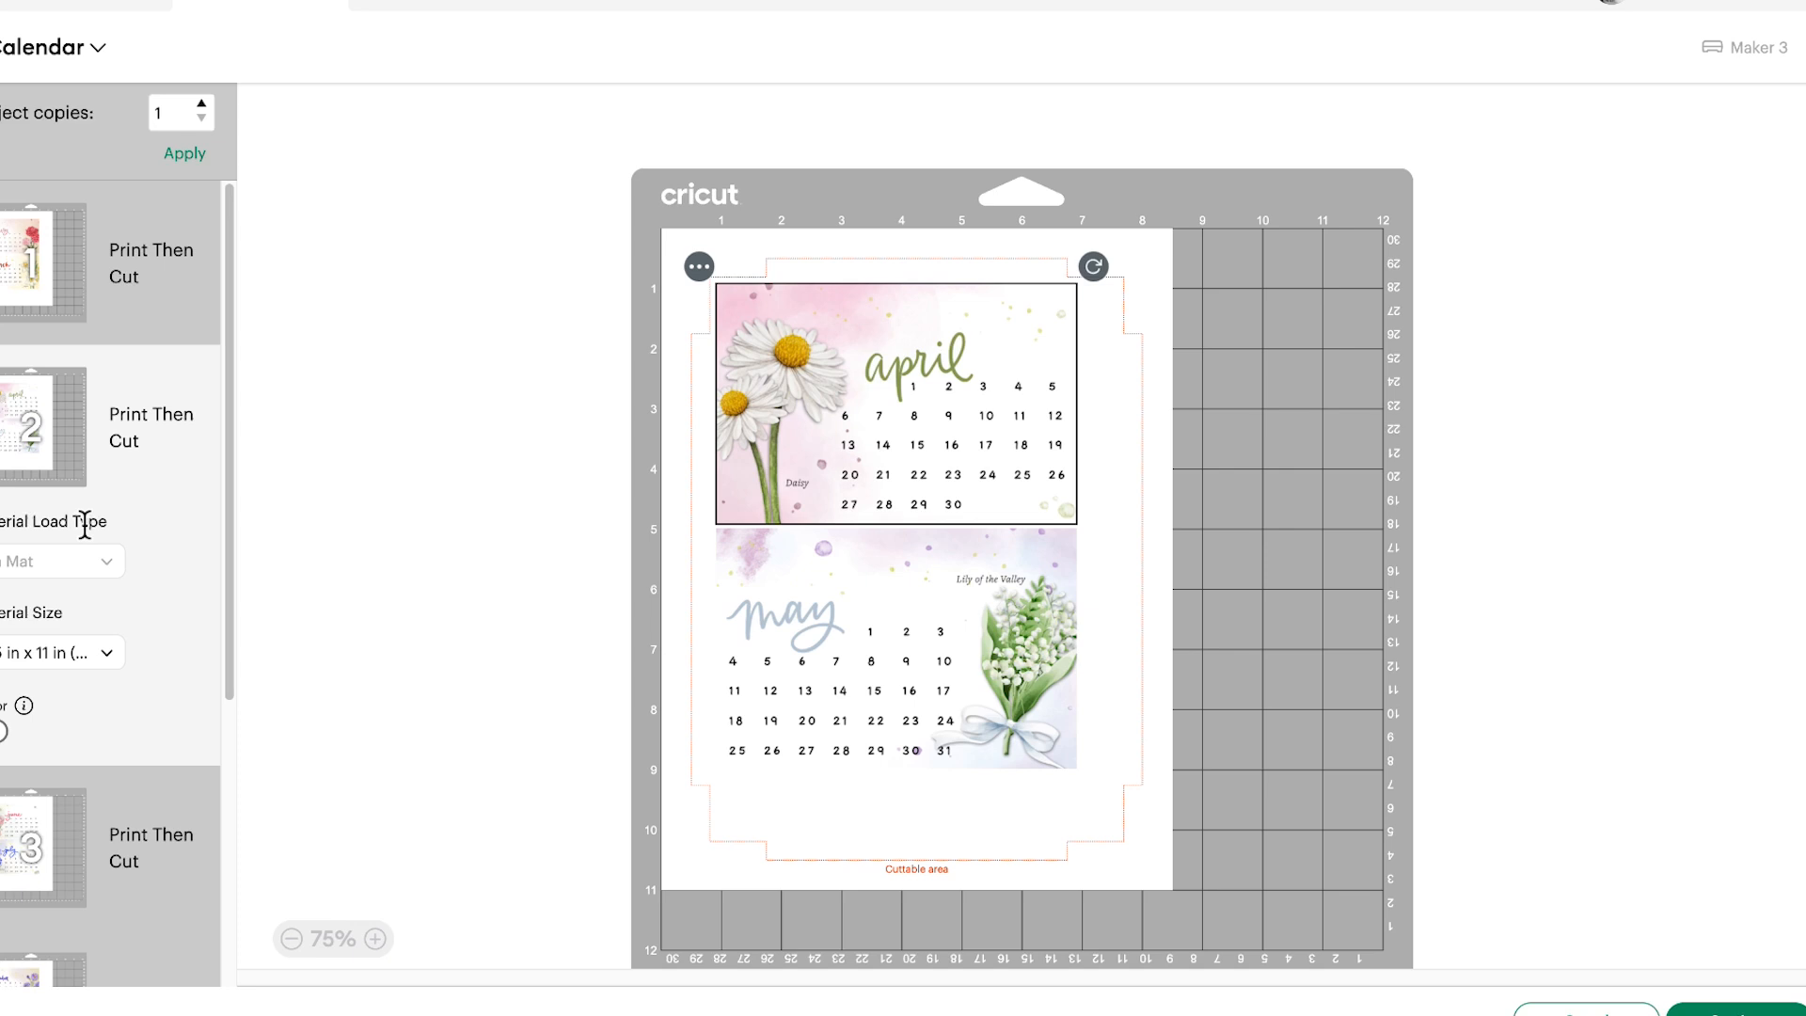
pyautogui.scroll(-3, 85, 524)
pyautogui.click(53, 552)
pyautogui.scroll(-3, 47, 540)
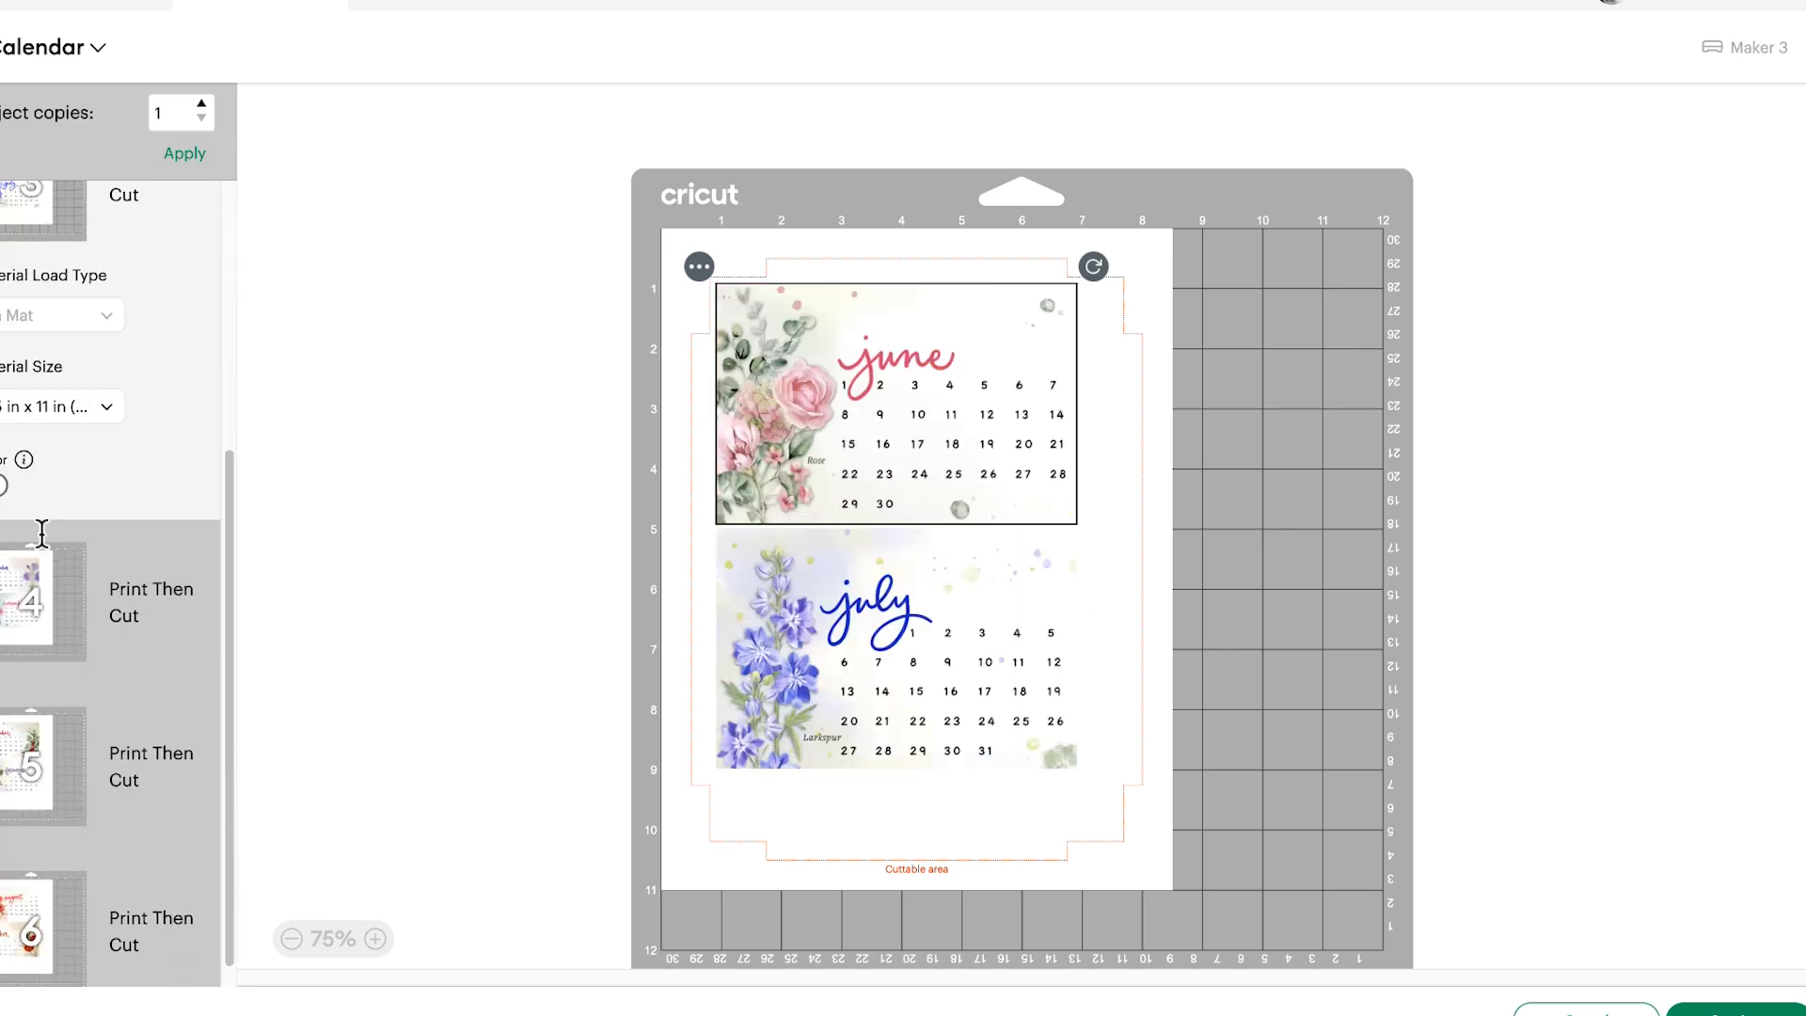
pyautogui.click(26, 594)
pyautogui.scroll(3, 142, 482)
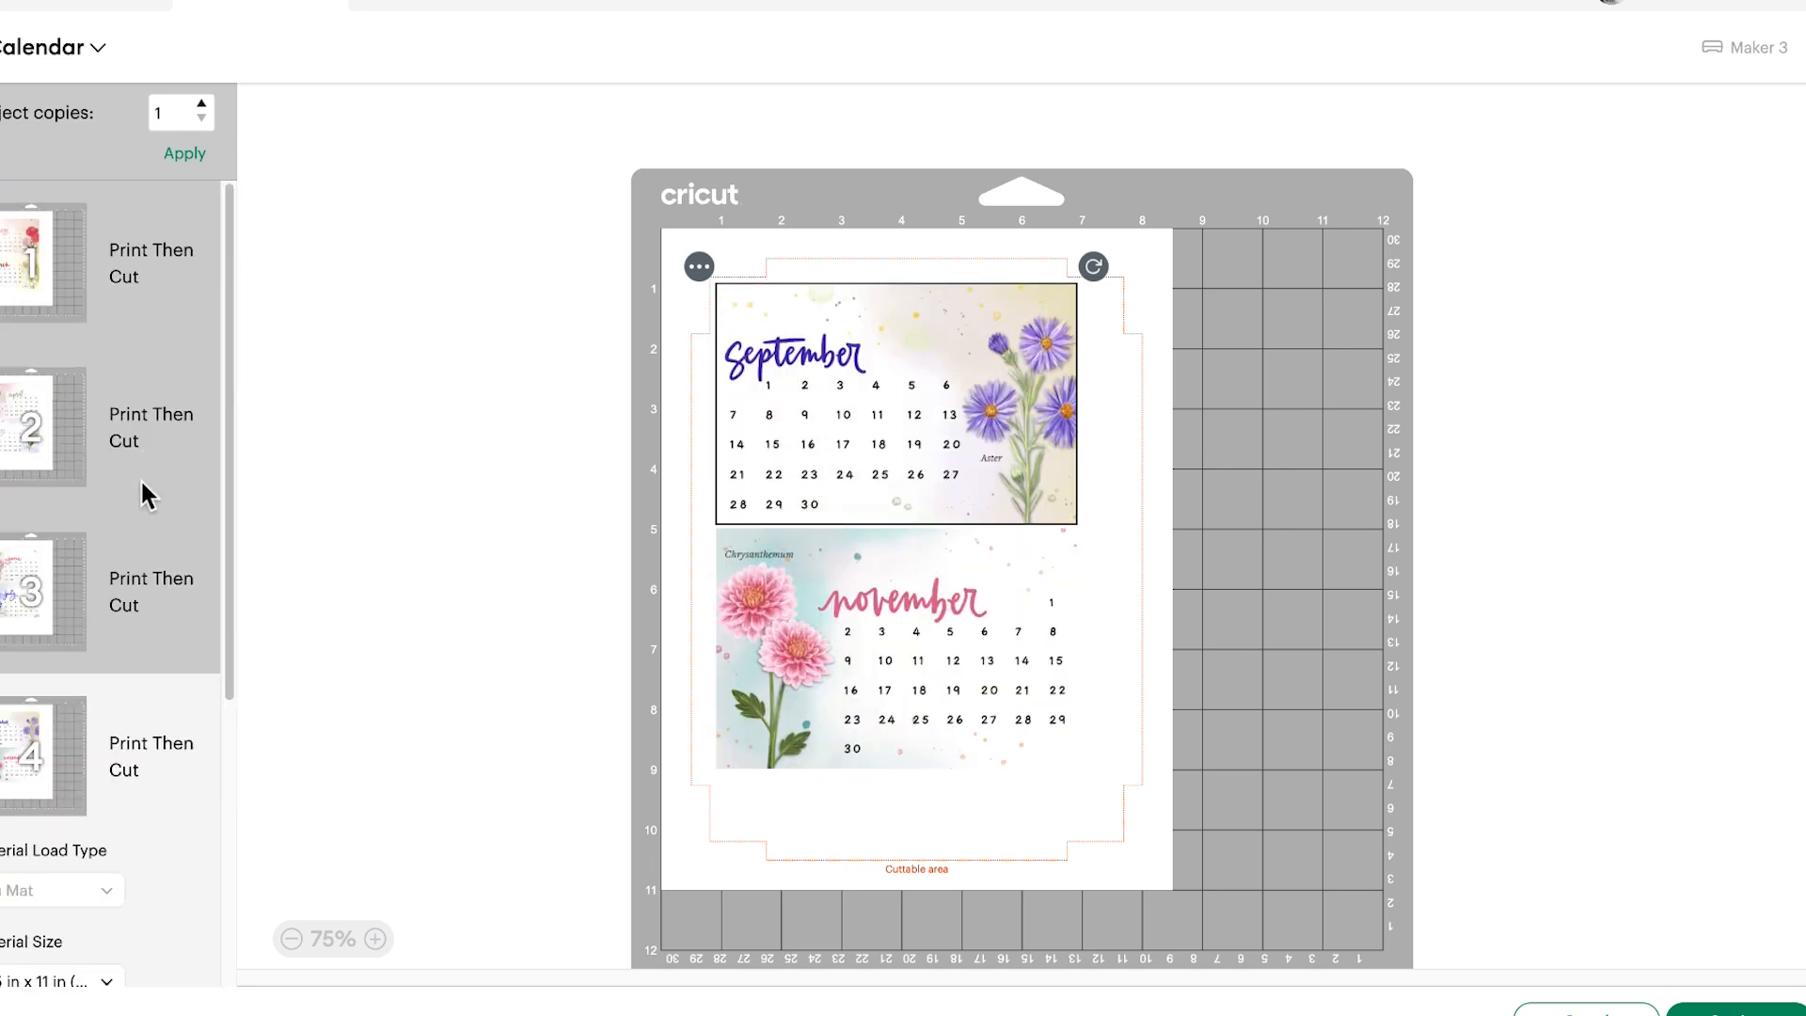
pyautogui.click(148, 302)
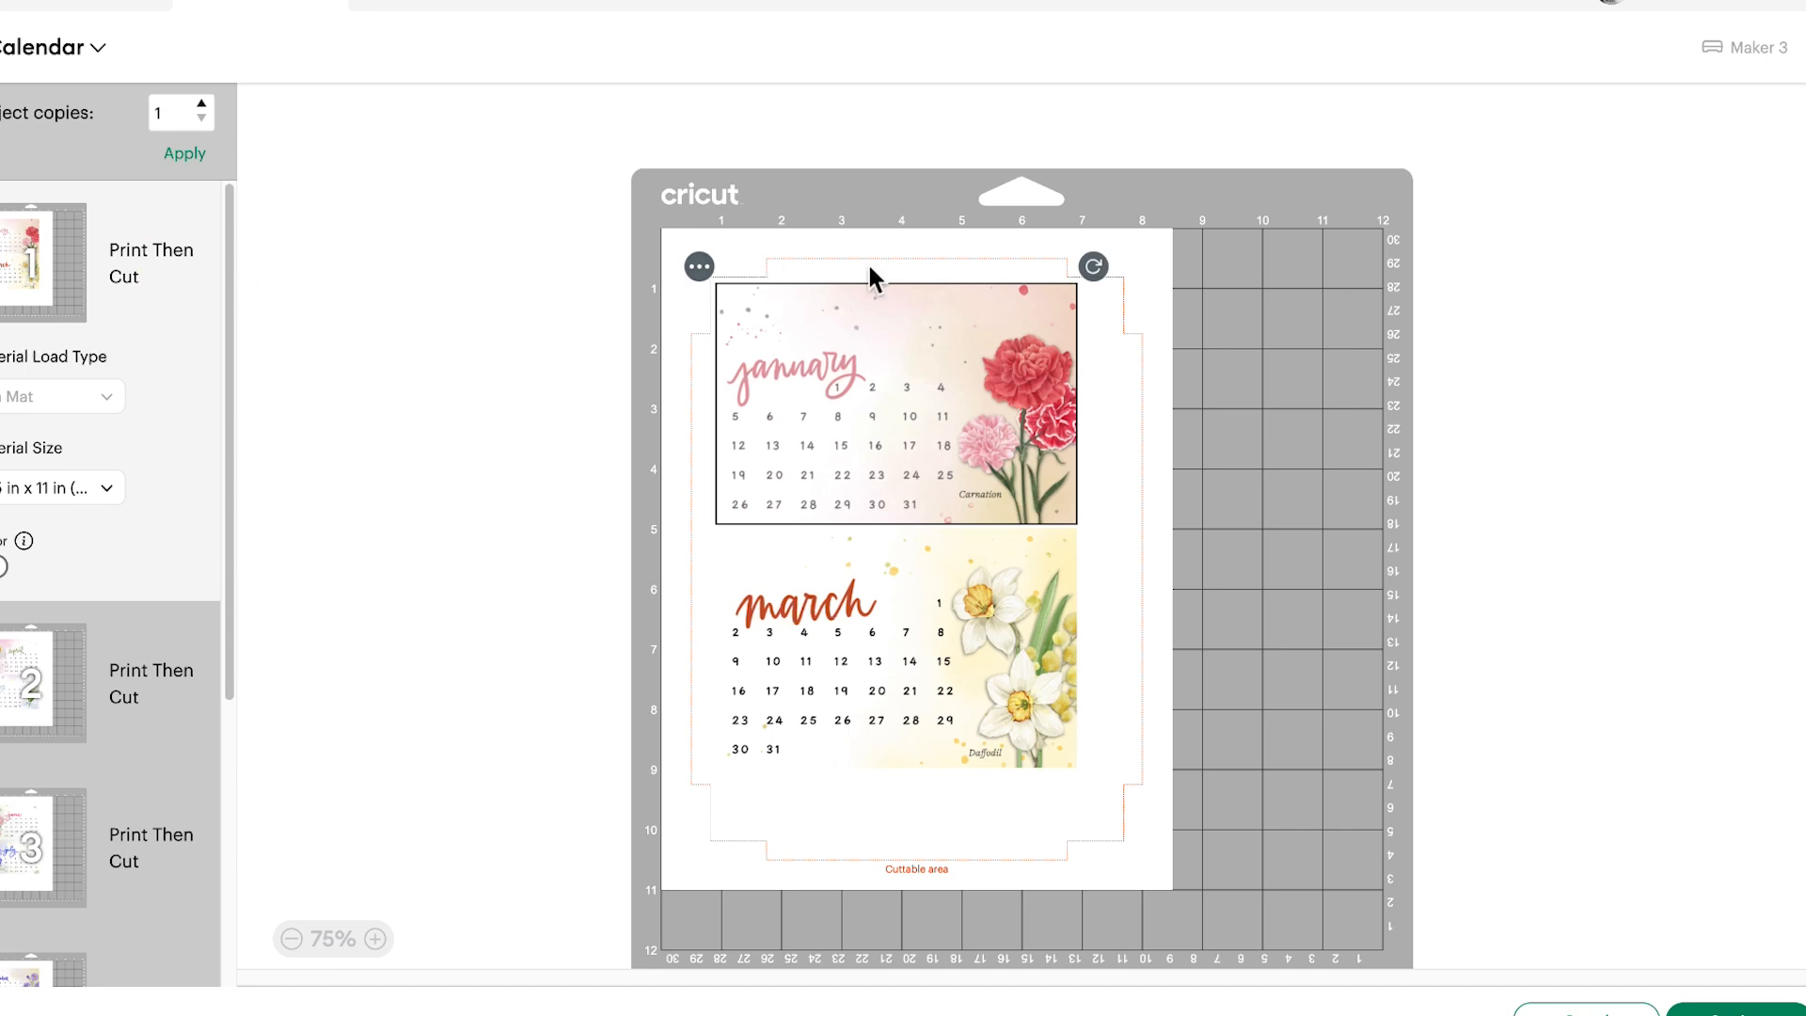
# Reposition the january and march calendars inward on mat 1, within the cuttable area, leaving a gap of about half an inch between them
pyautogui.moveTo(859, 415); pyautogui.dragTo(885, 426)
pyautogui.moveTo(833, 687)
pyautogui.mouseDown()
pyautogui.moveTo(859, 730)
pyautogui.moveTo(846, 717)
pyautogui.mouseUp()
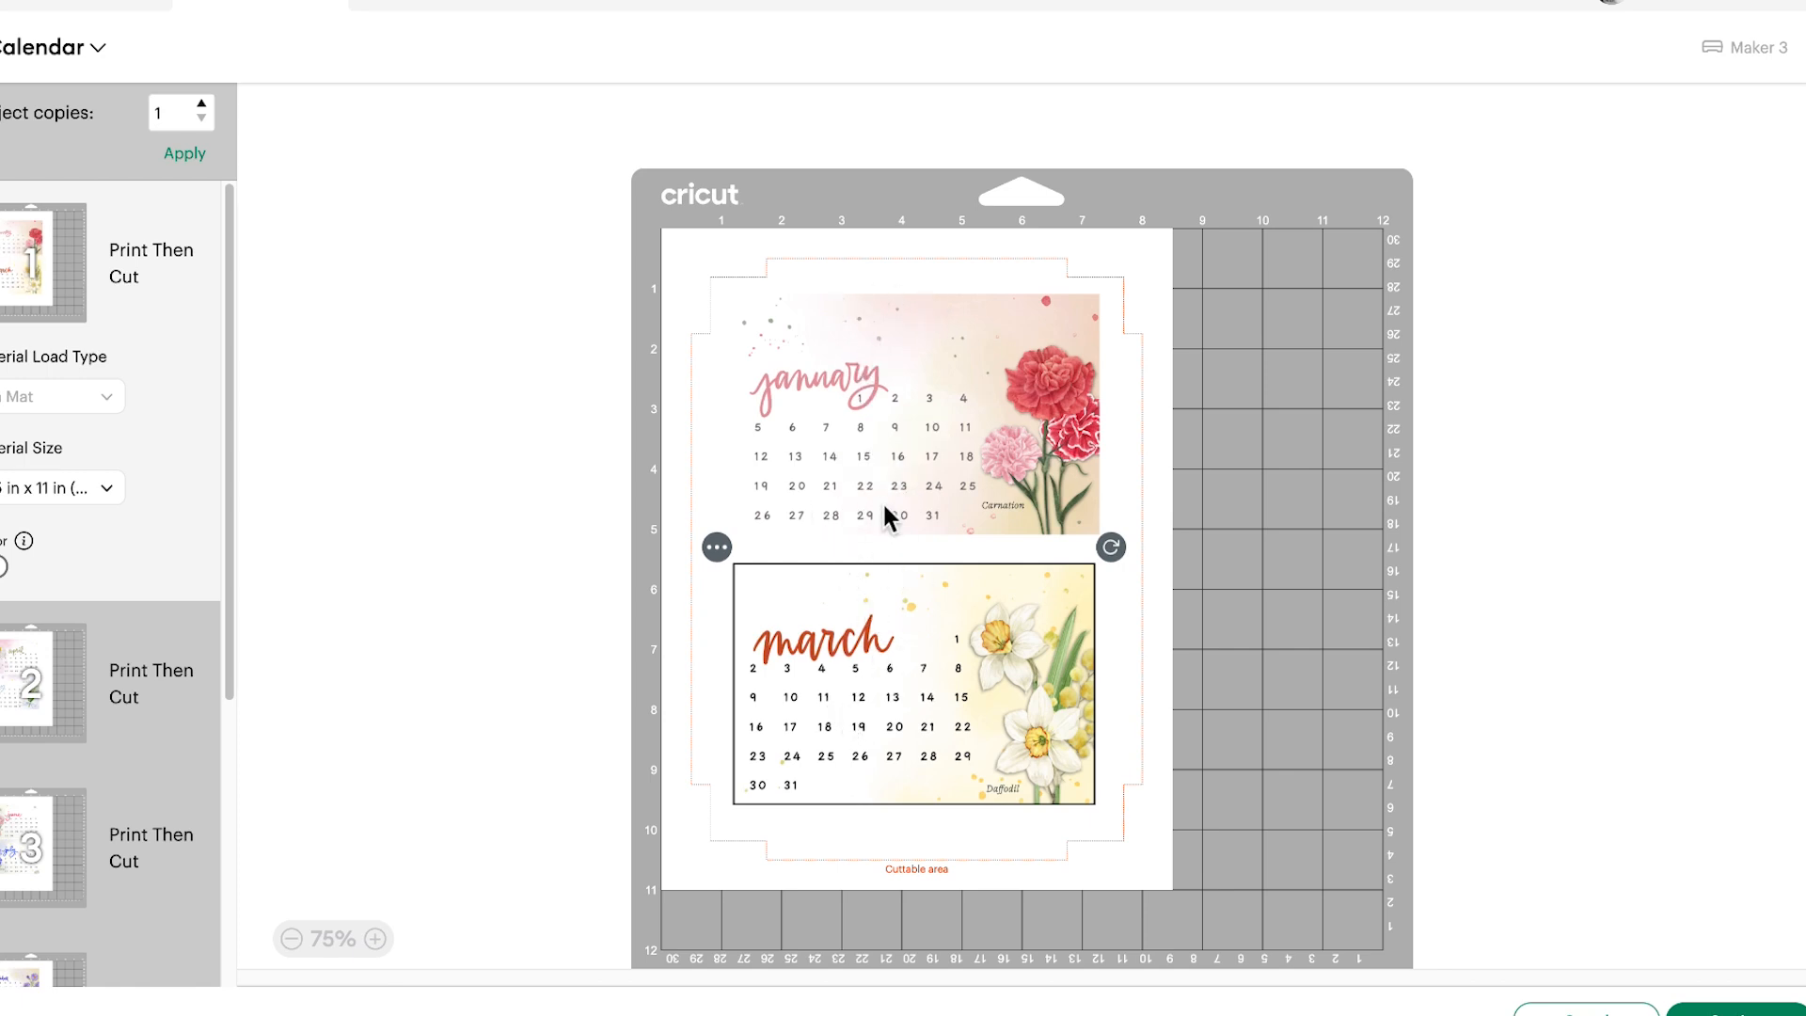
pyautogui.moveTo(879, 700); pyautogui.dragTo(878, 718)
pyautogui.moveTo(859, 489); pyautogui.dragTo(868, 504)
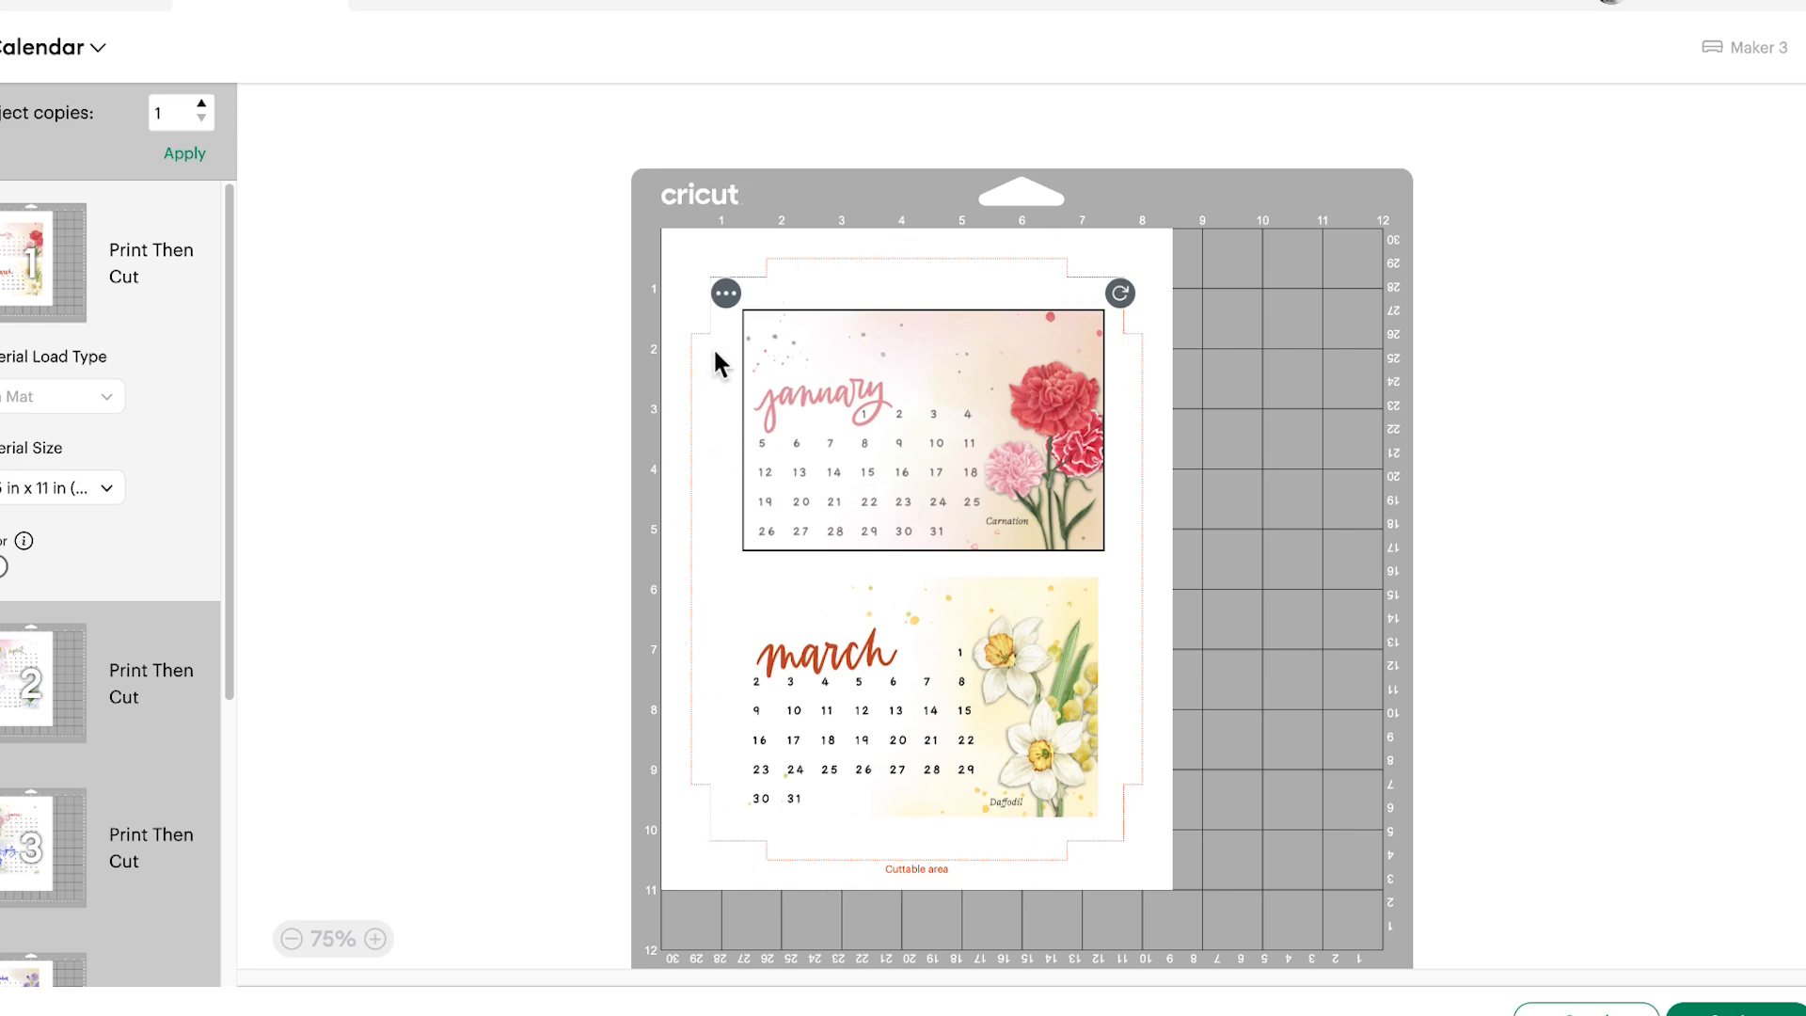
pyautogui.click(1164, 400)
pyautogui.click(960, 461)
pyautogui.moveTo(961, 472); pyautogui.dragTo(956, 461)
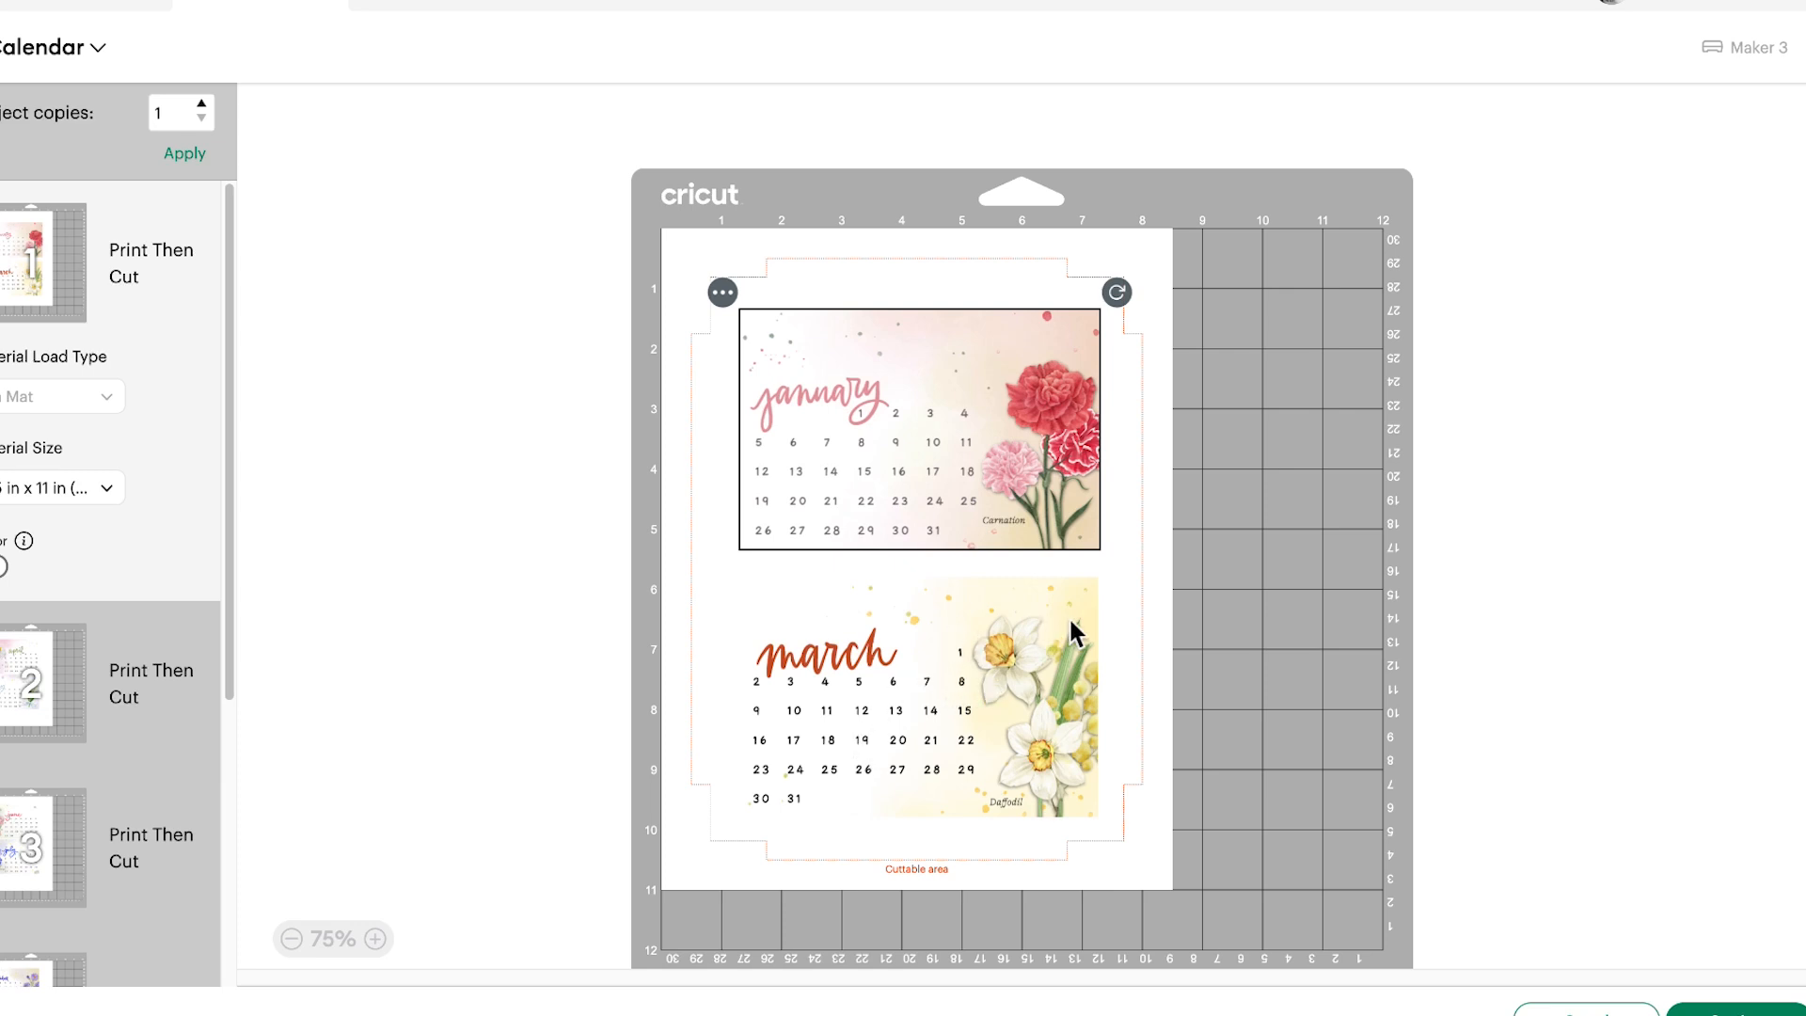
pyautogui.click(1118, 628)
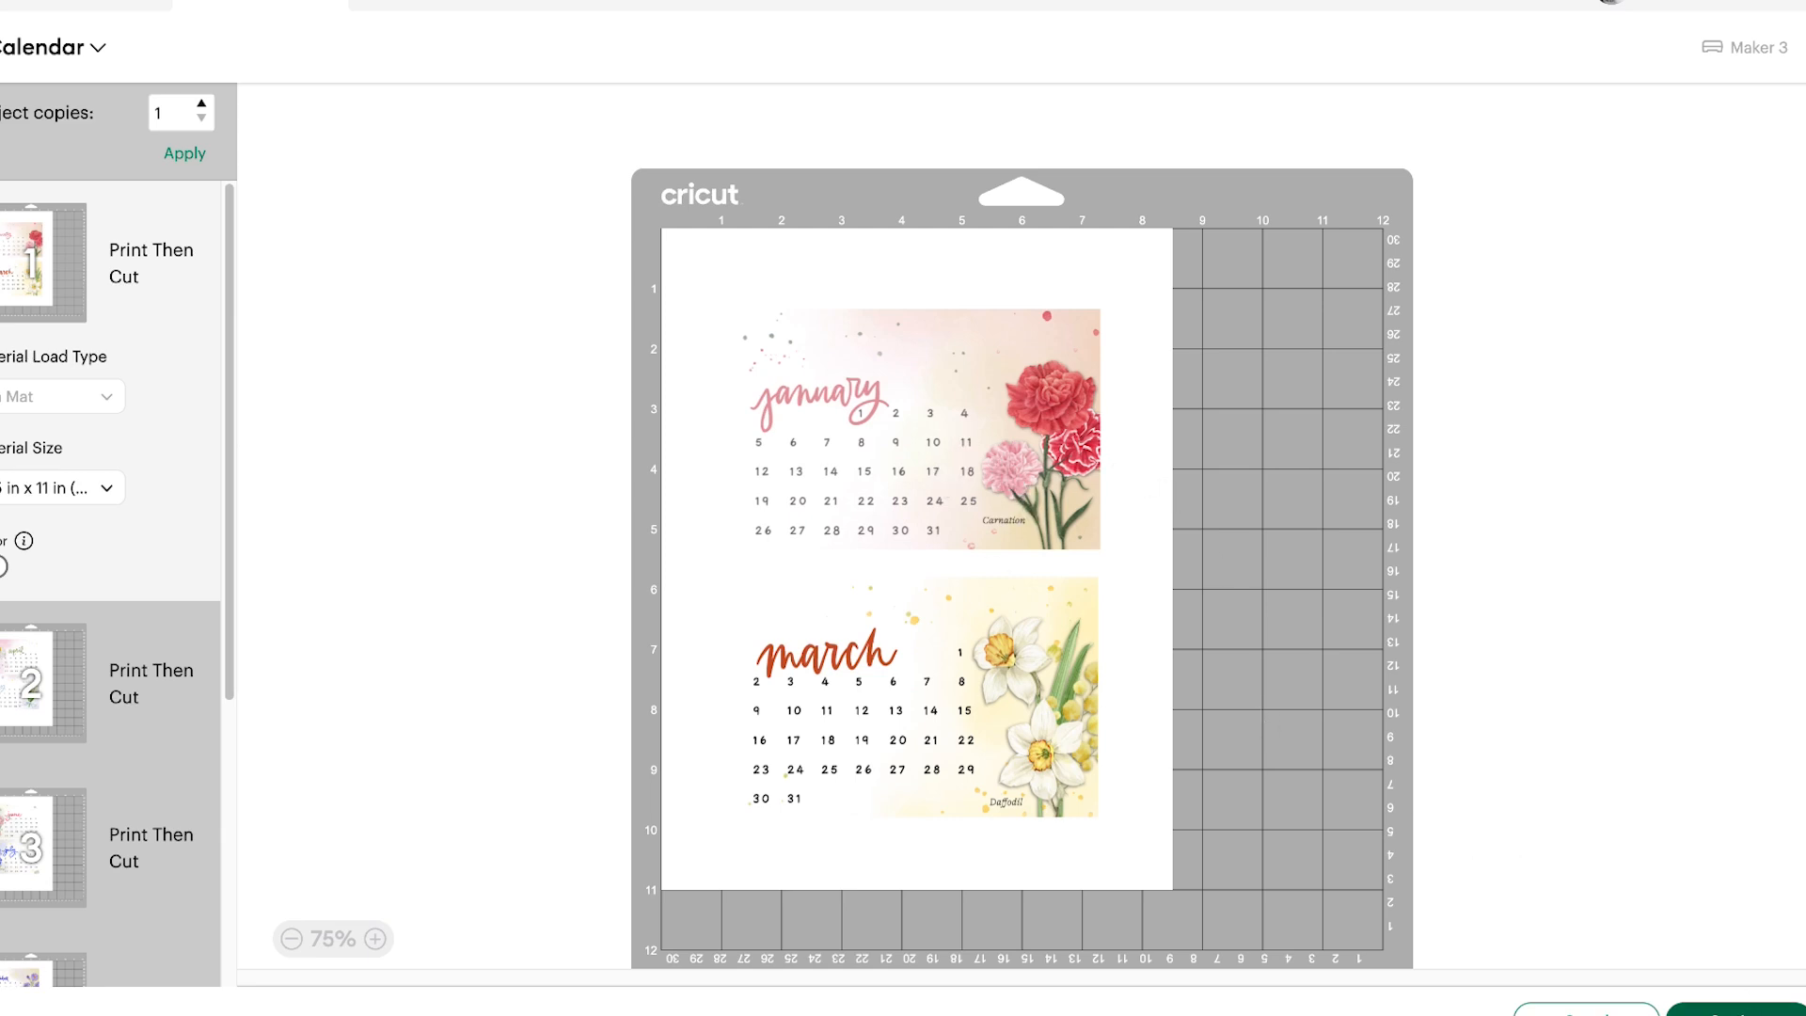
# Continue with the prepared mats and open the print setup for mat 1, passing the sensor marks notice
pyautogui.click(1736, 1011)
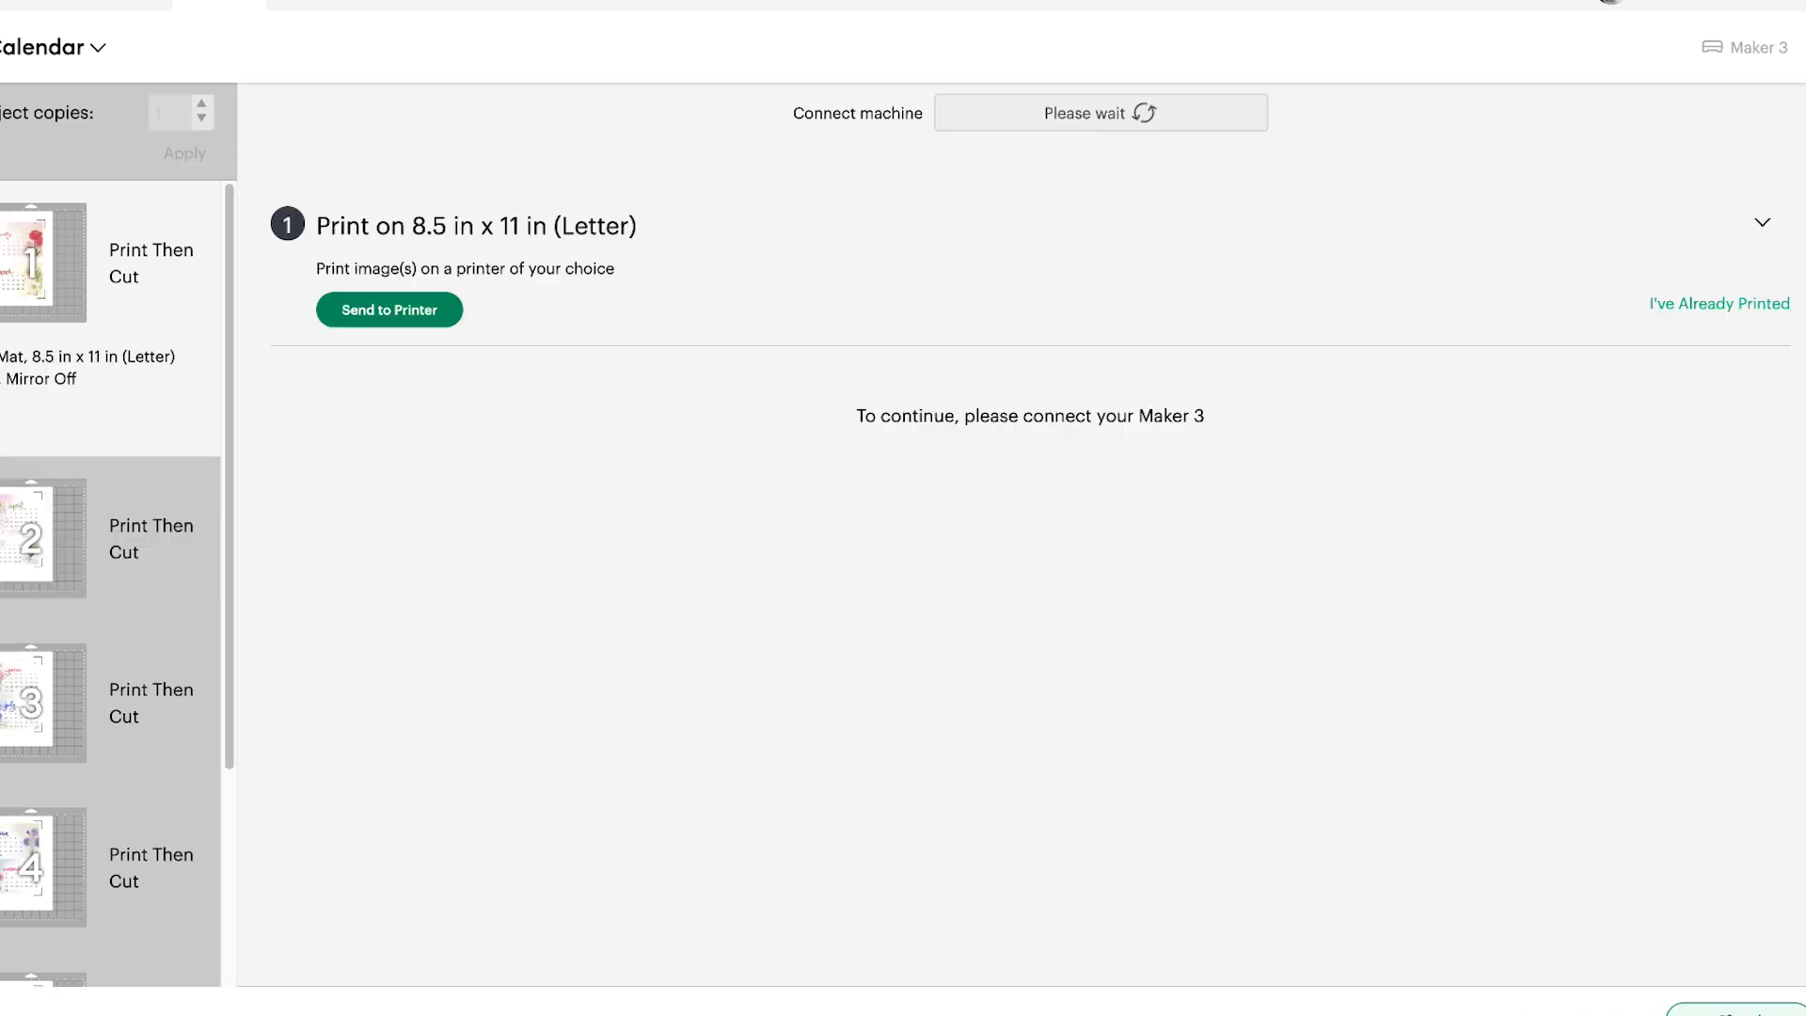
pyautogui.click(388, 316)
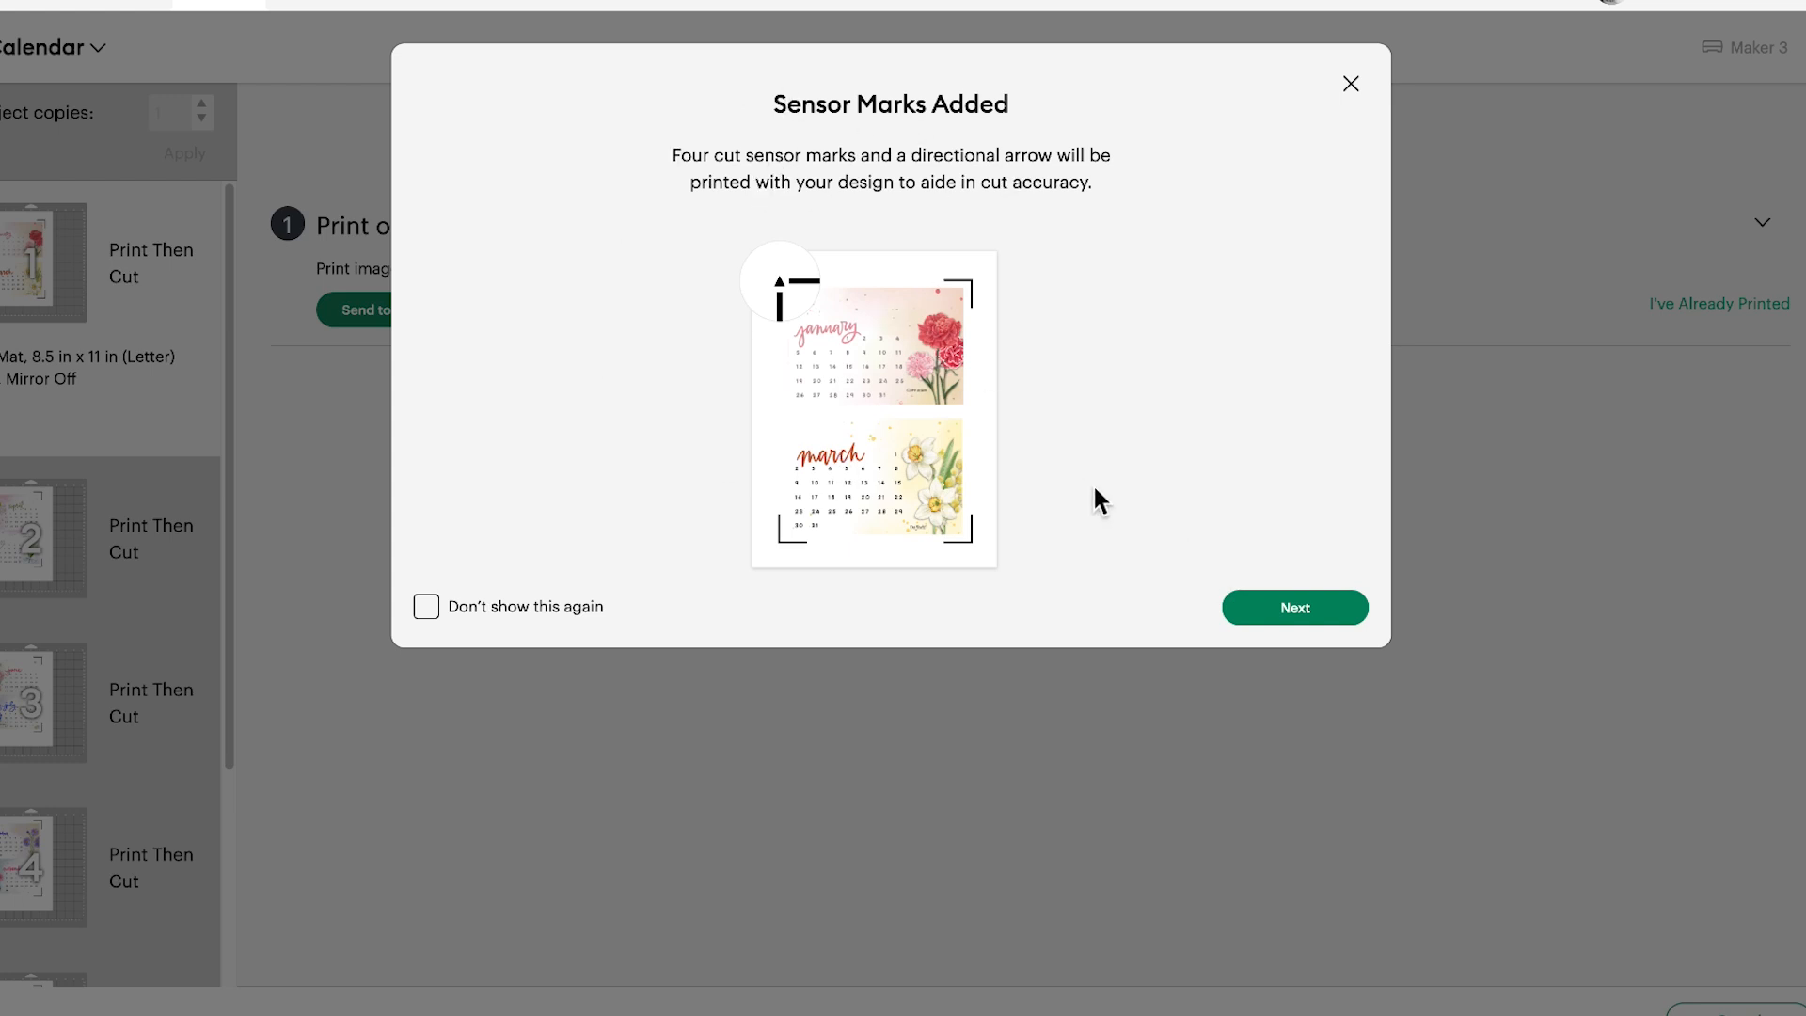
pyautogui.click(1268, 617)
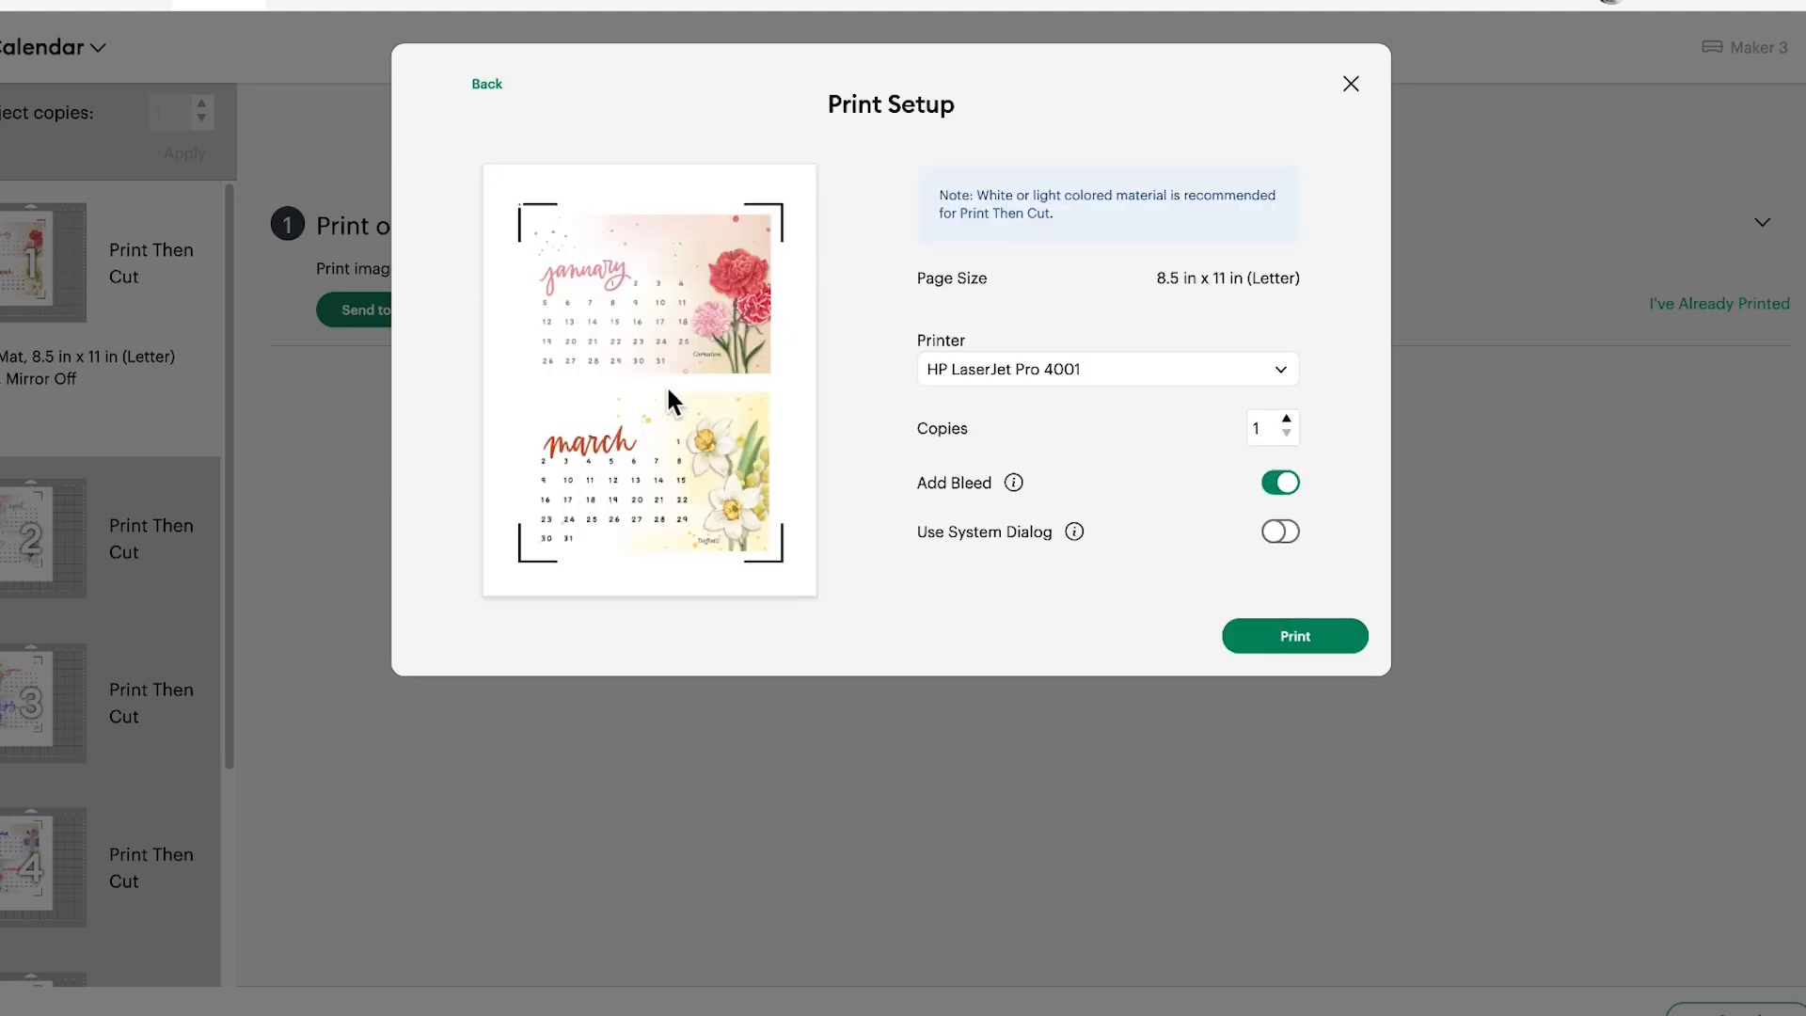
# Choose the Canon TR8600 series printer in the print setup and turn on Use System Dialog
pyautogui.click(999, 370)
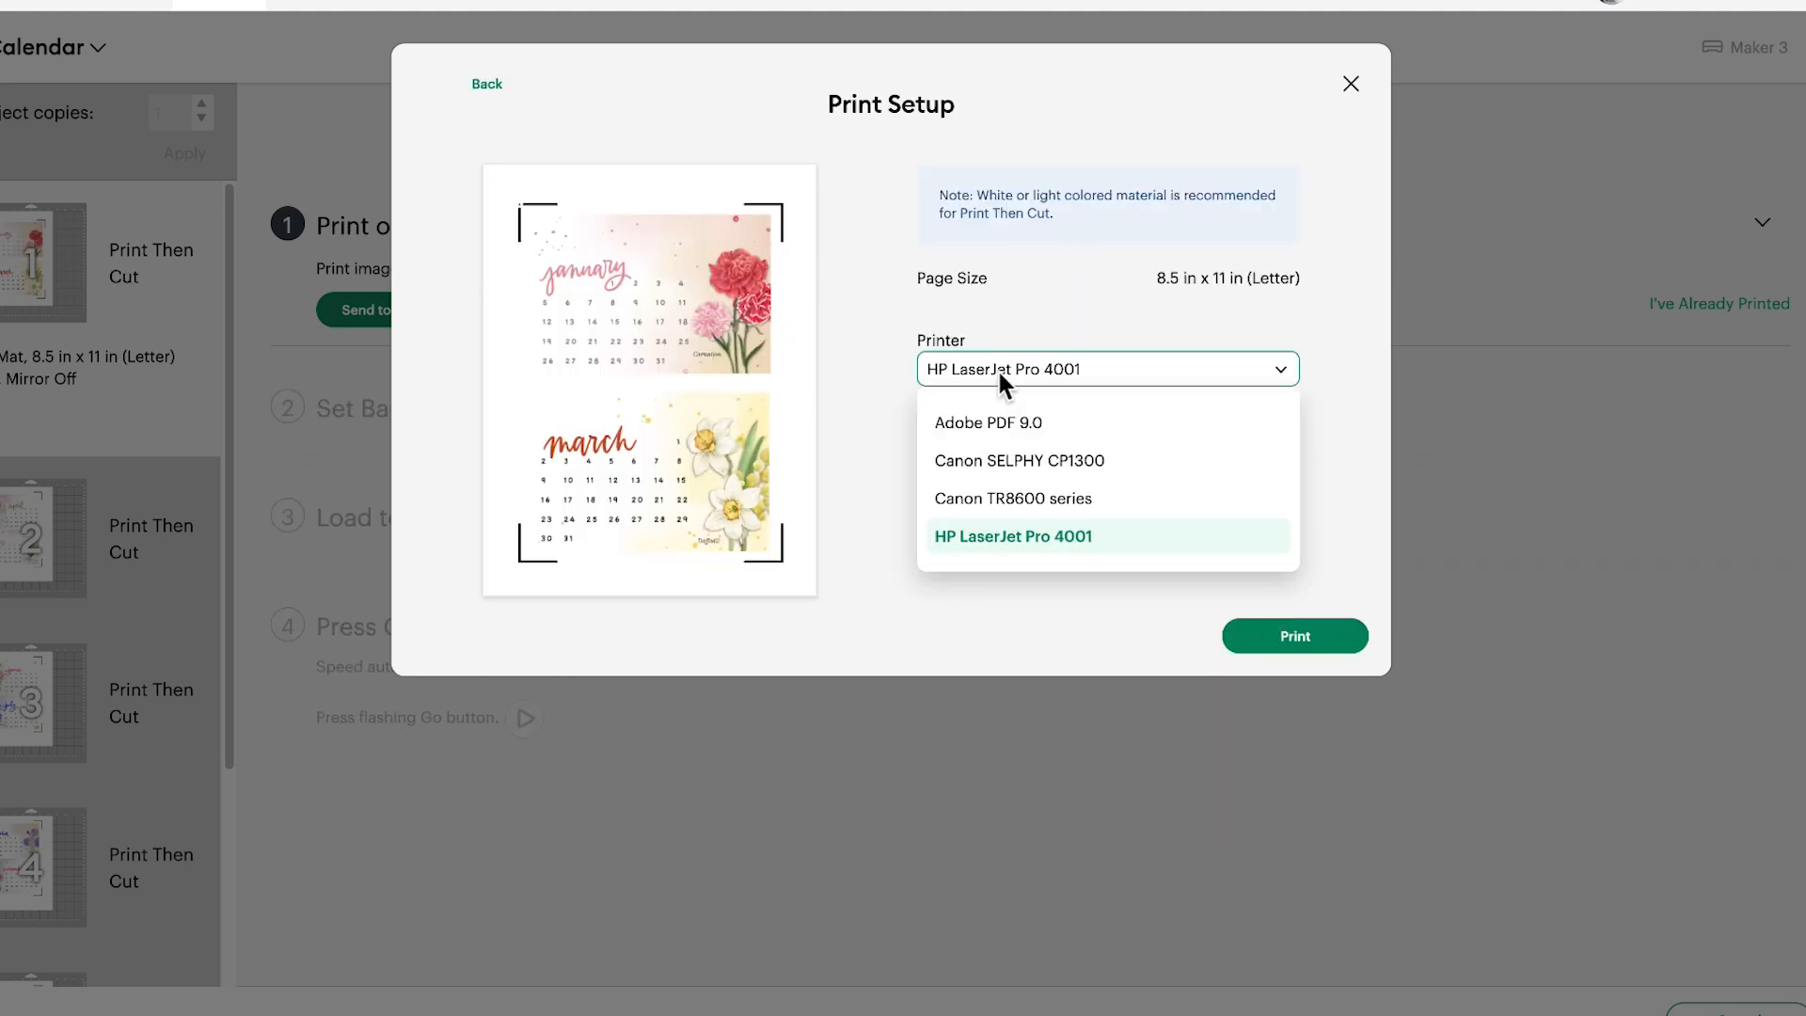
pyautogui.click(1023, 510)
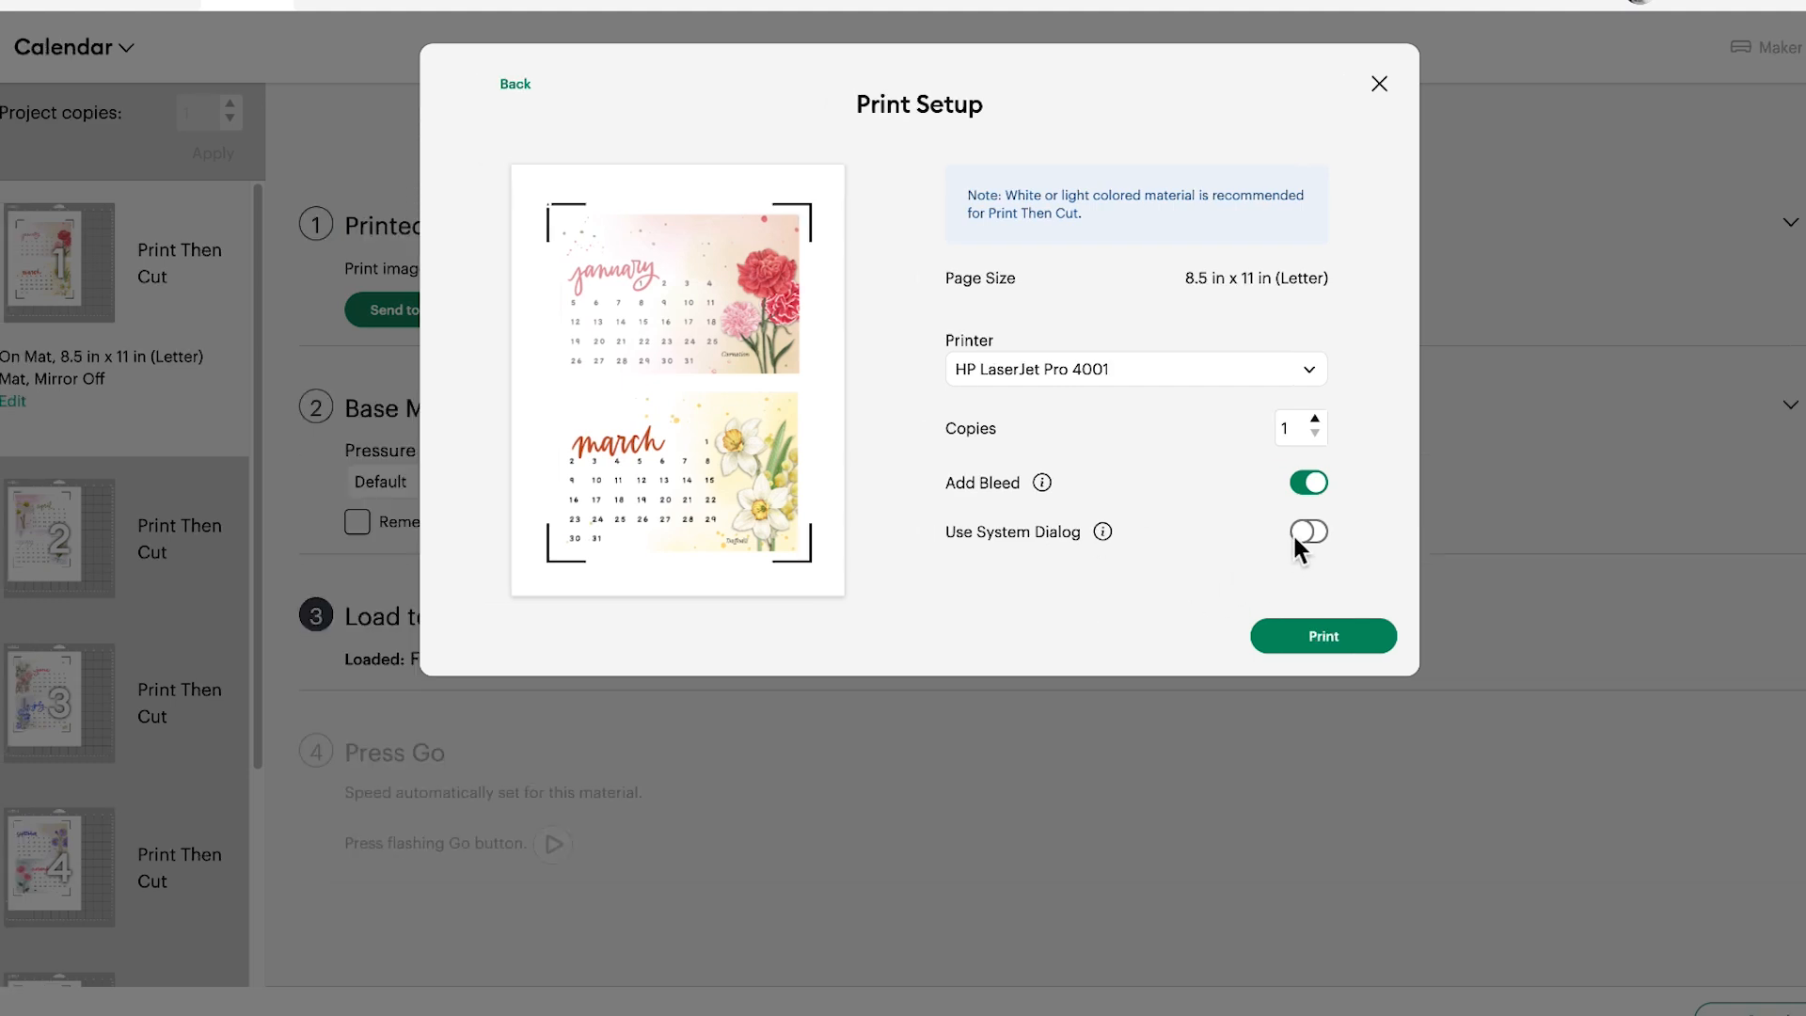
pyautogui.click(1303, 534)
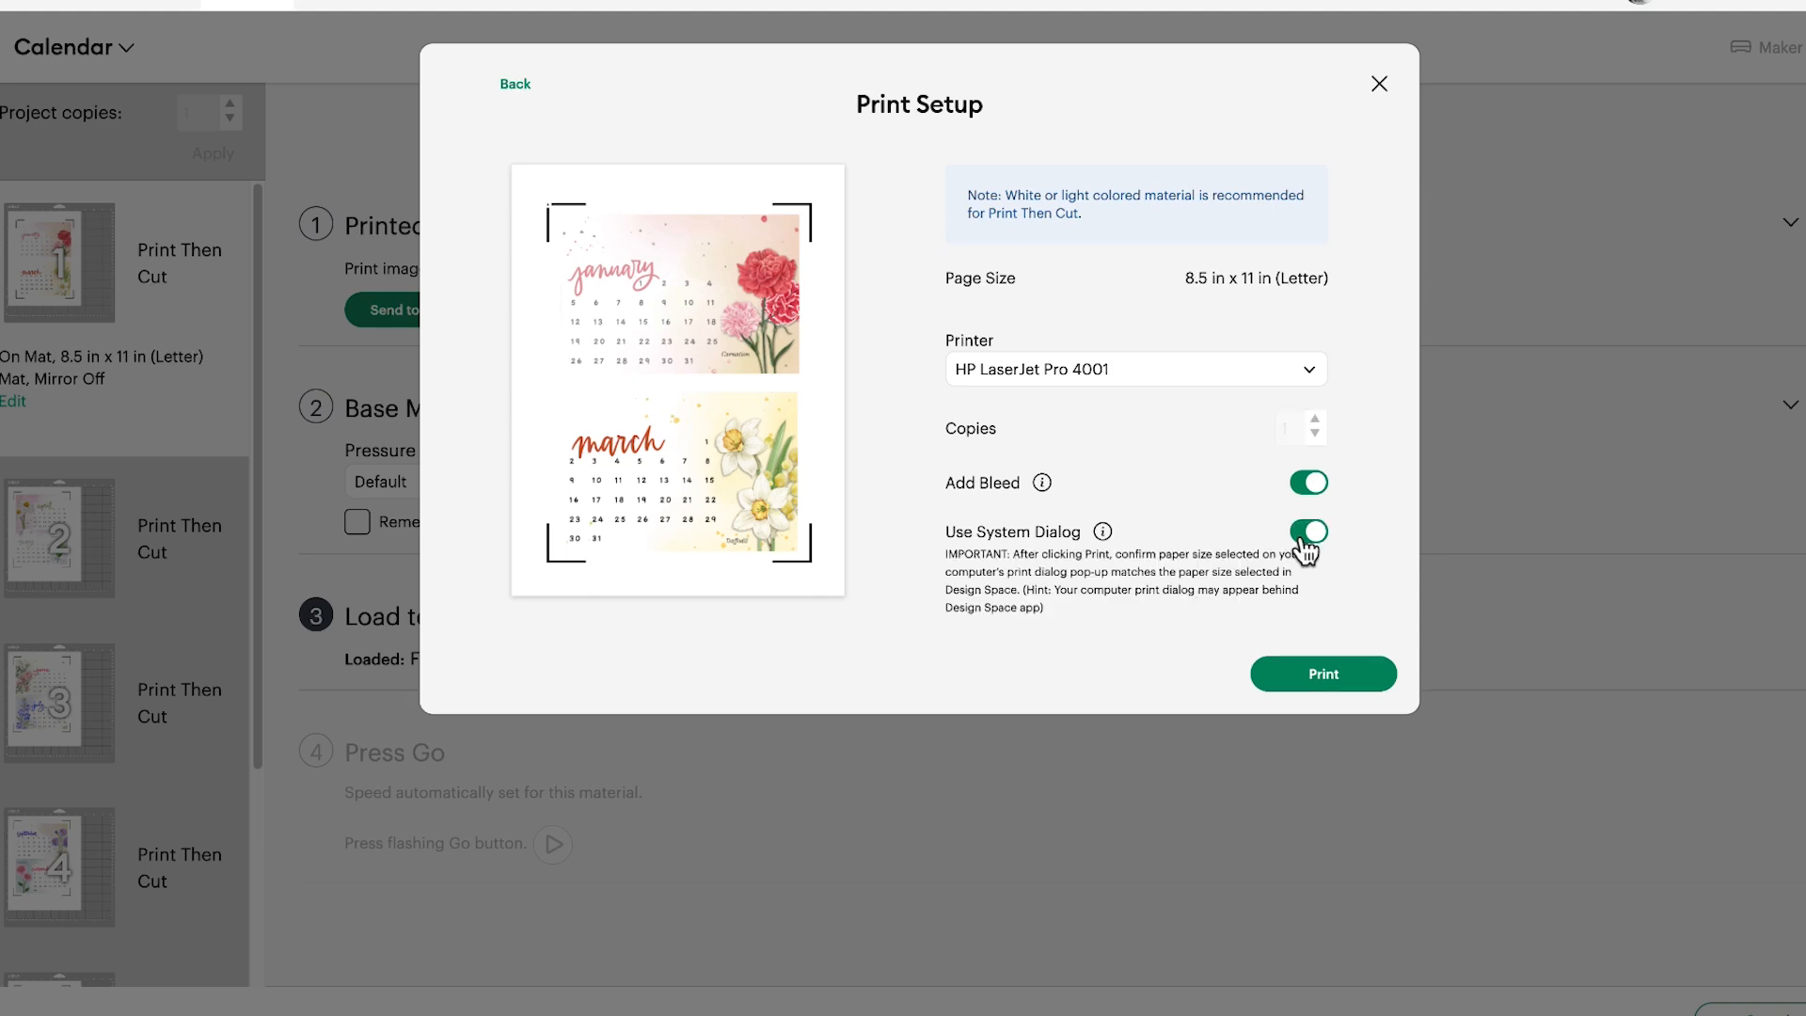